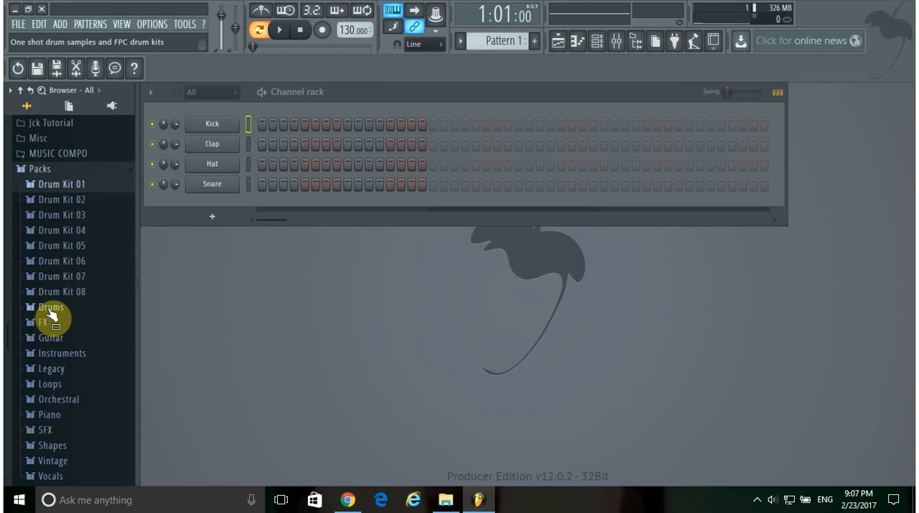
# - Expand the Drums pack and its Kicks folder in the browser and look through the kick samples
pyautogui.click(51, 309)
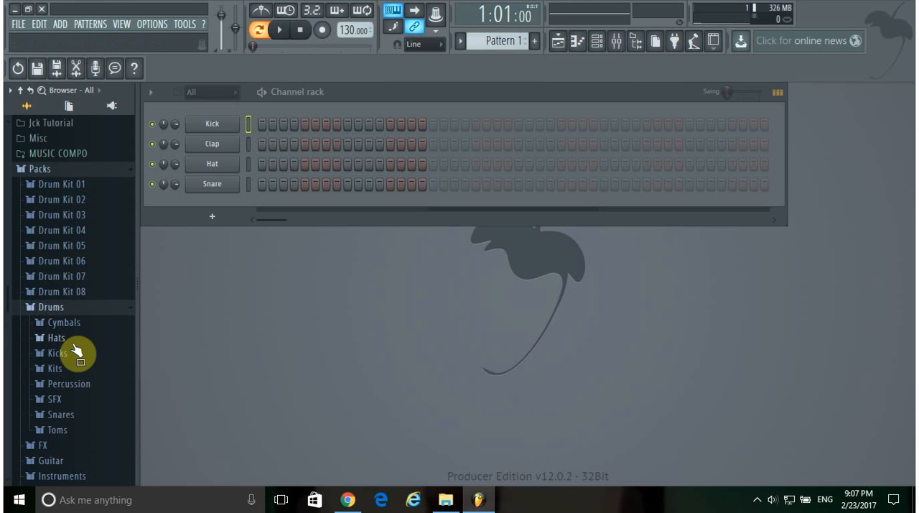
pyautogui.scroll(-5, 77, 352)
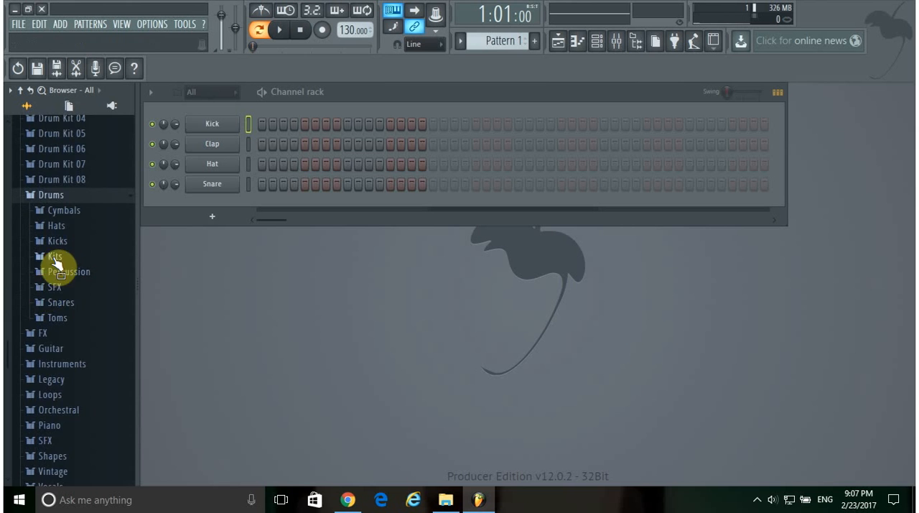
pyautogui.click(56, 244)
pyautogui.scroll(-1, 63, 302)
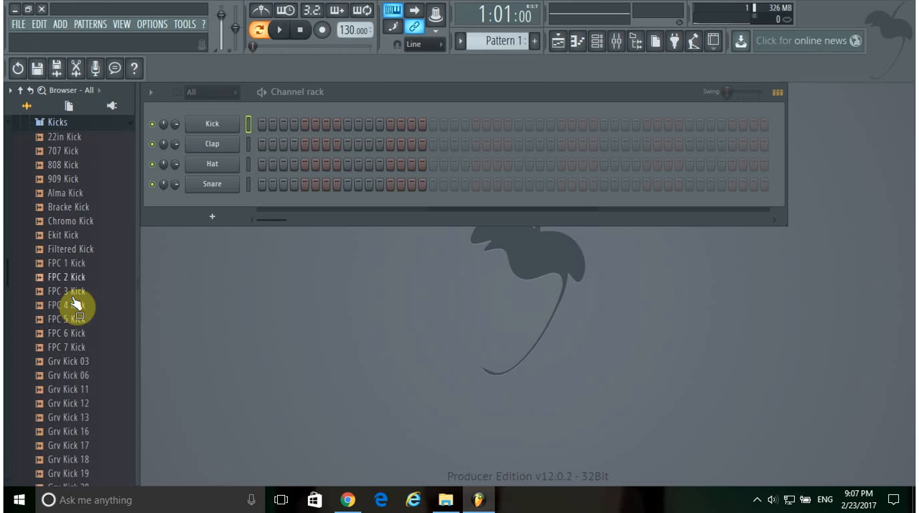
pyautogui.scroll(-10, 71, 354)
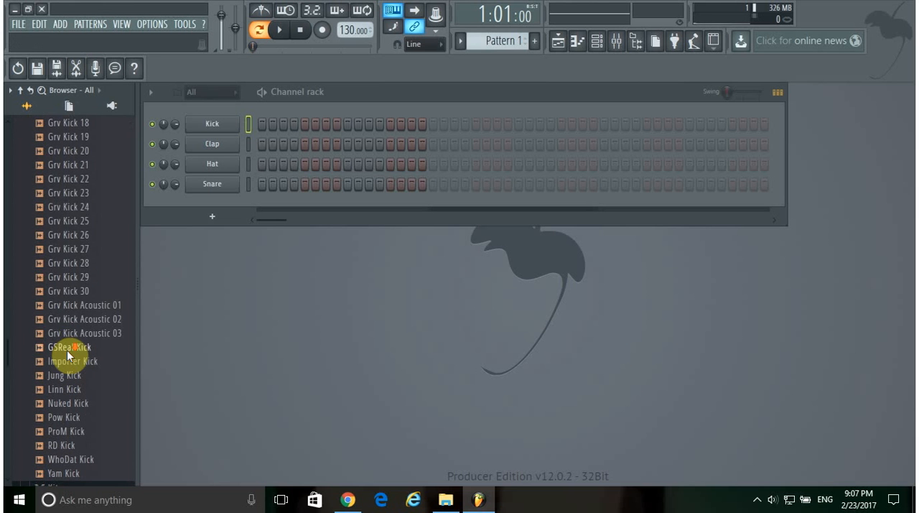
pyautogui.scroll(4, 68, 352)
pyautogui.scroll(12, 67, 350)
pyautogui.scroll(-3, 54, 323)
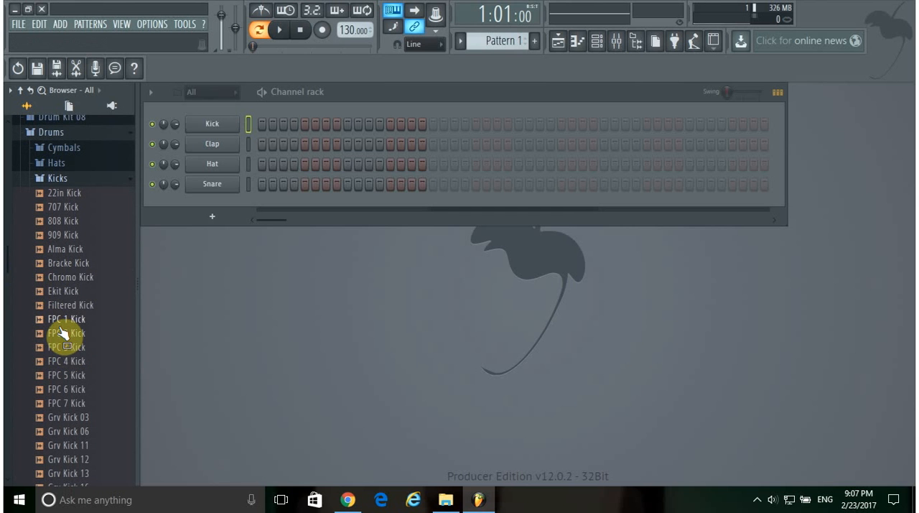
# - Audition the kick samples one after another from FPC 1 Kick to Grv Kick 11
pyautogui.click(69, 321)
pyautogui.click(76, 321)
pyautogui.click(76, 335)
pyautogui.click(77, 349)
pyautogui.click(75, 362)
pyautogui.click(77, 376)
pyautogui.click(78, 404)
pyautogui.click(73, 419)
pyautogui.click(64, 443)
# - Compare FPC 2 Kick with FPC 3 Kick by playing them alternately
pyautogui.scroll(-3, 62, 388)
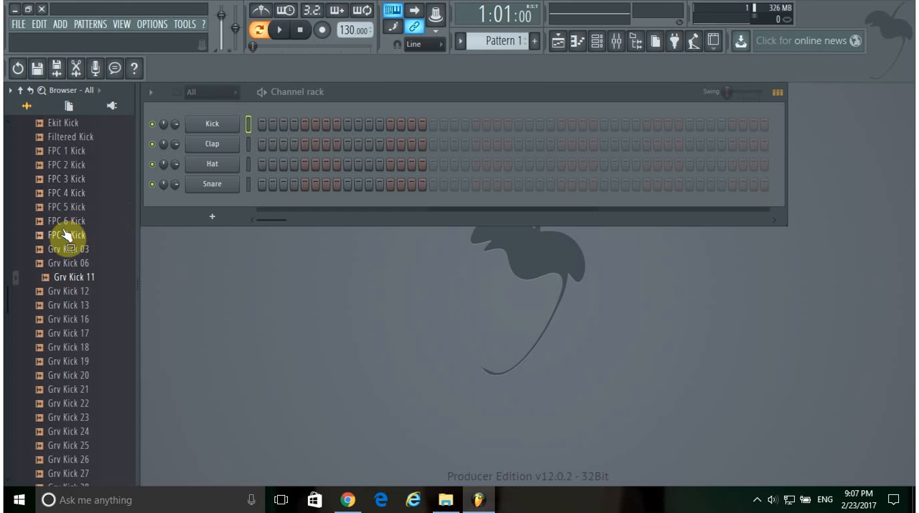
pyautogui.scroll(1, 78, 257)
pyautogui.click(75, 235)
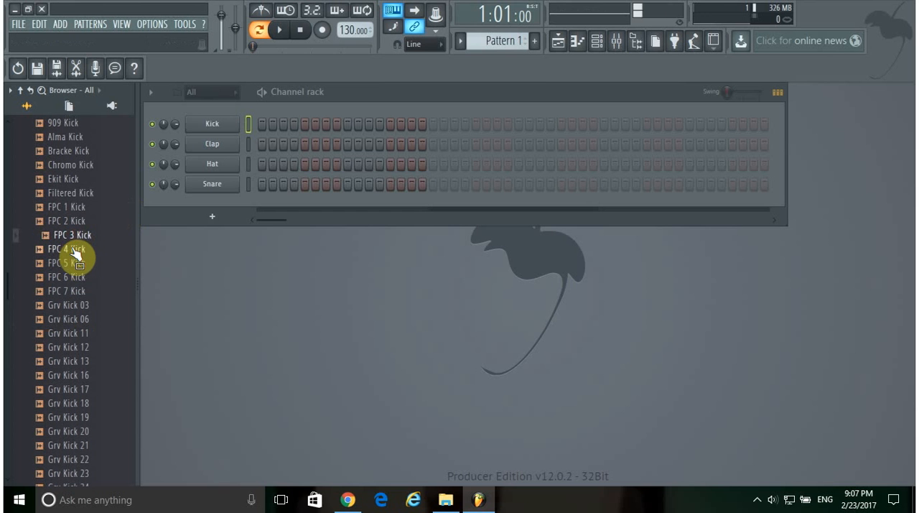
pyautogui.click(77, 224)
pyautogui.click(76, 237)
pyautogui.click(78, 224)
pyautogui.click(80, 236)
pyautogui.scroll(-4, 68, 302)
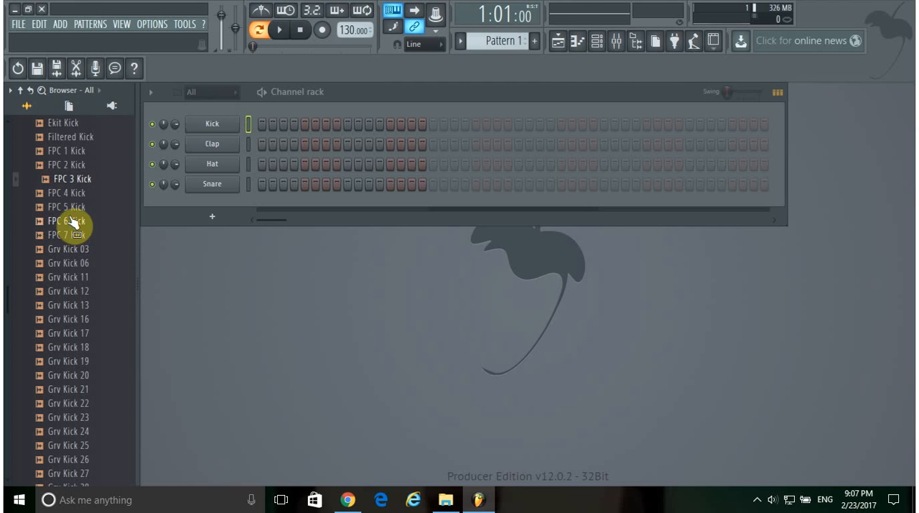
# - Compare FPC 5 Kick with FPC 6 Kick by playing them alternately
pyautogui.moveTo(72, 222); pyautogui.dragTo(101, 228)
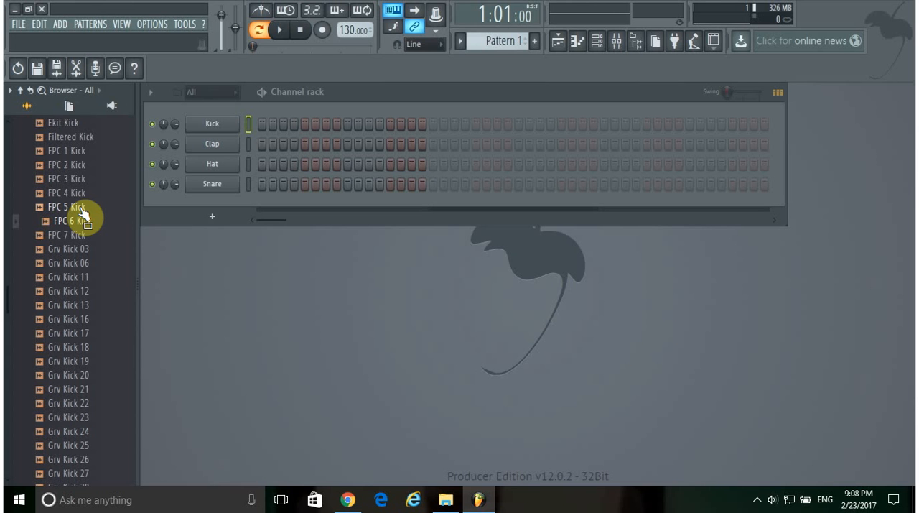
pyautogui.click(81, 208)
pyautogui.click(80, 220)
pyautogui.click(82, 209)
pyautogui.click(81, 220)
pyautogui.click(82, 208)
pyautogui.click(82, 220)
# - Audition Grv Kick samples between 21 and 26, repeatedly comparing Grv Kick 22 with Grv Kick 24
pyautogui.scroll(-3, 76, 355)
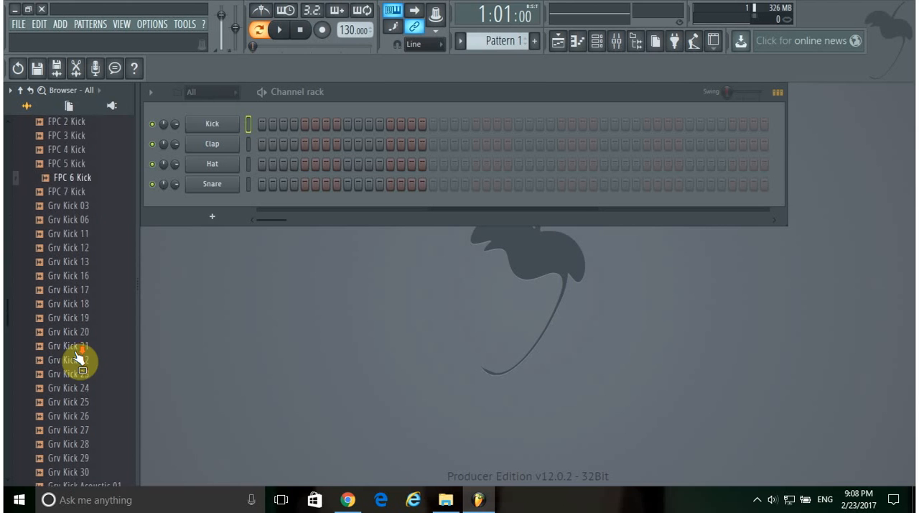
pyautogui.click(76, 279)
pyautogui.click(80, 320)
pyautogui.click(81, 347)
pyautogui.click(81, 318)
pyautogui.click(78, 291)
pyautogui.click(78, 319)
pyautogui.click(79, 293)
pyautogui.click(83, 318)
pyautogui.click(78, 291)
pyautogui.click(81, 305)
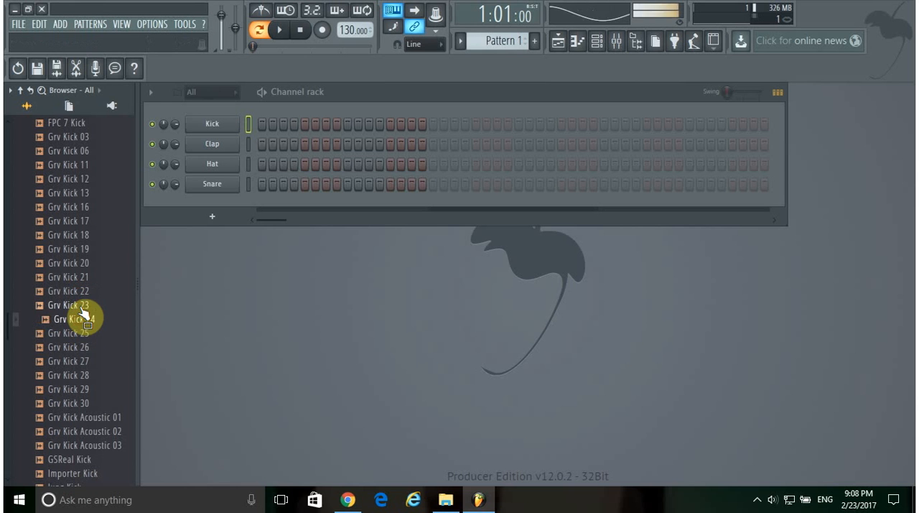
# - Audition more kicks between Grv Kick 19 and Grv Kick 26
pyautogui.click(79, 263)
pyautogui.click(79, 278)
pyautogui.click(79, 251)
pyautogui.click(79, 279)
pyautogui.click(79, 303)
pyautogui.click(79, 331)
pyautogui.click(79, 348)
# - Go back to the FPC kicks and audition FPC 2 Kick, FPC 3 Kick and FPC 1 Kick
pyautogui.scroll(4, 76, 278)
pyautogui.scroll(-5, 62, 343)
pyautogui.scroll(6, 62, 334)
pyautogui.click(66, 277)
pyautogui.click(77, 291)
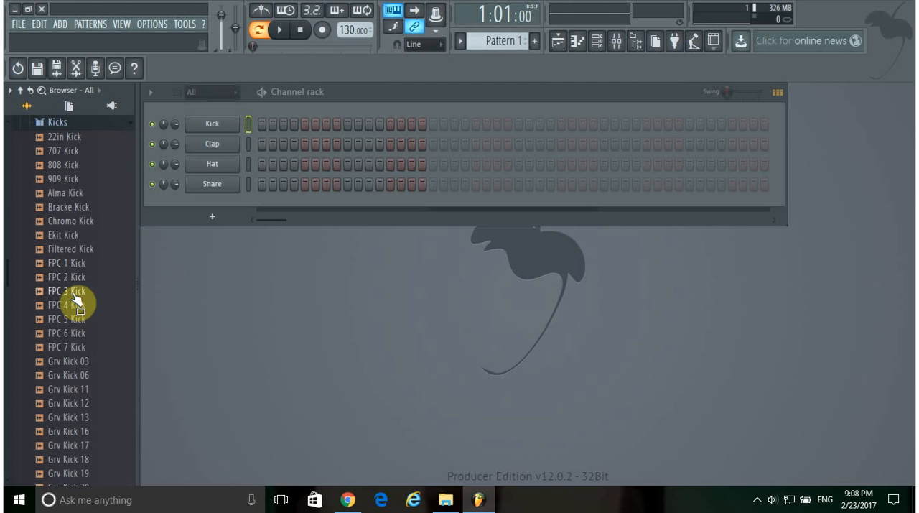
pyautogui.click(77, 265)
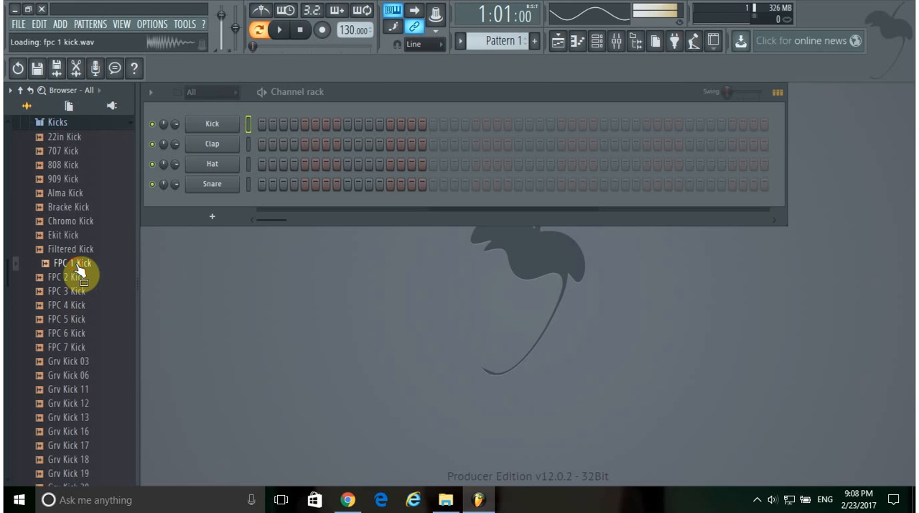
pyautogui.moveTo(77, 266); pyautogui.dragTo(66, 268)
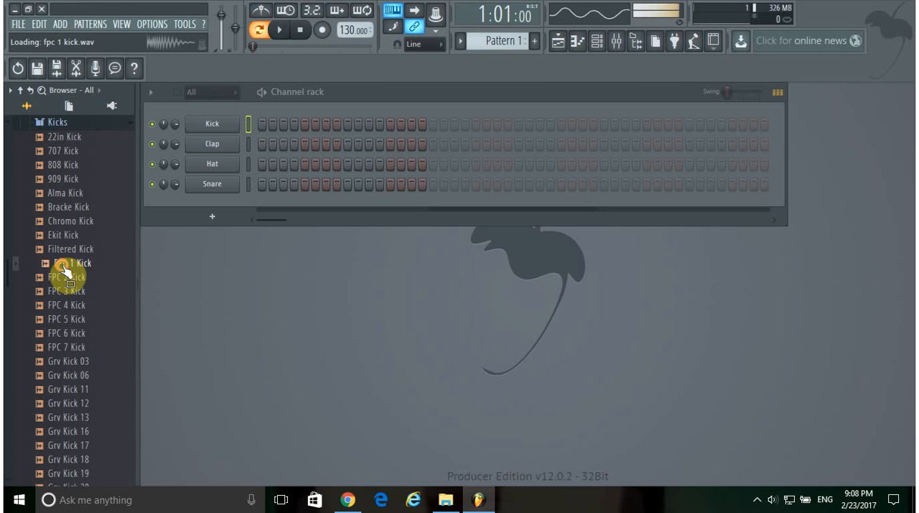
pyautogui.click(64, 267)
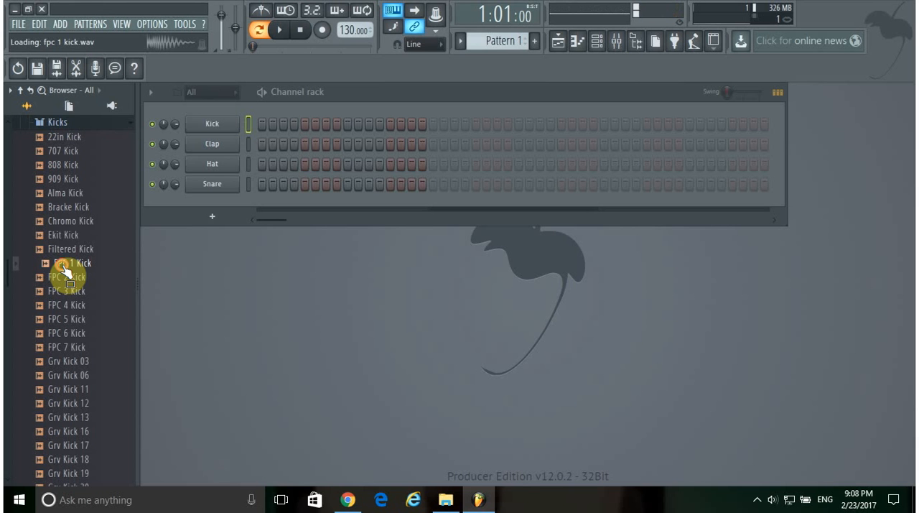
# - Open the Hat channel's sampler settings, play its sample waveform and close the settings
pyautogui.scroll(-5, 69, 271)
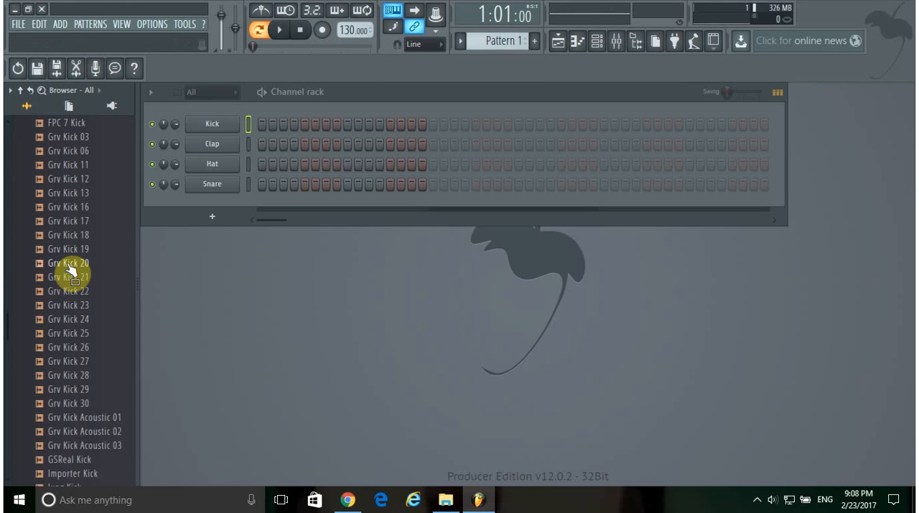
pyautogui.click(220, 165)
pyautogui.click(295, 474)
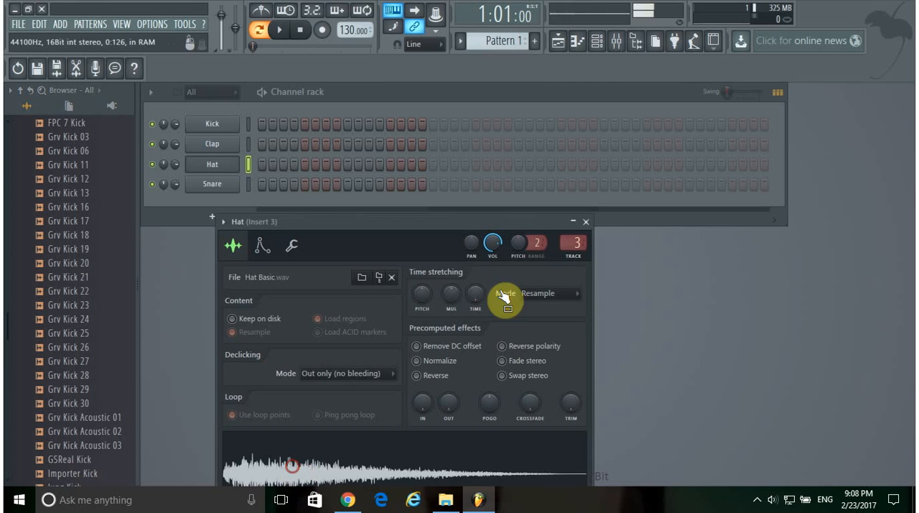
pyautogui.click(586, 222)
# - Audition Grv Kick 23 and another sample from the Kicks folder
pyautogui.click(77, 306)
pyautogui.scroll(-3, 77, 302)
pyautogui.scroll(3, 76, 291)
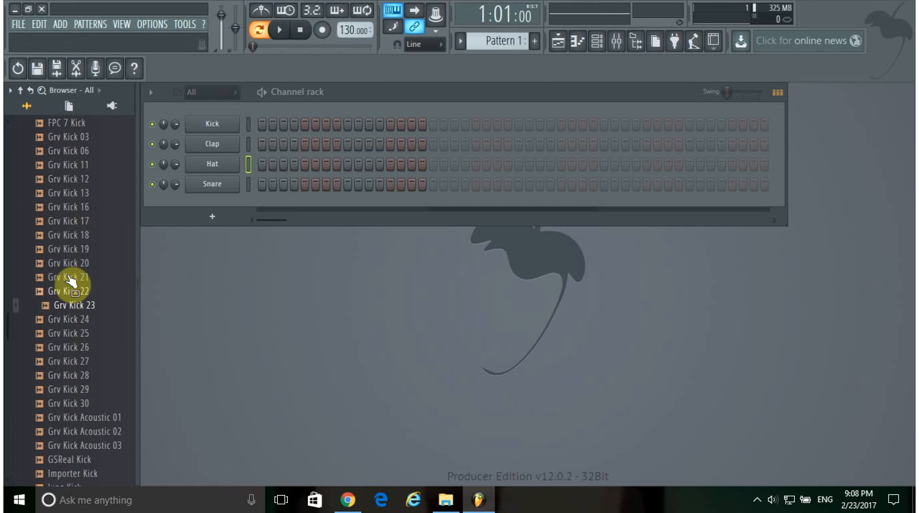
pyautogui.scroll(2, 88, 248)
pyautogui.click(78, 223)
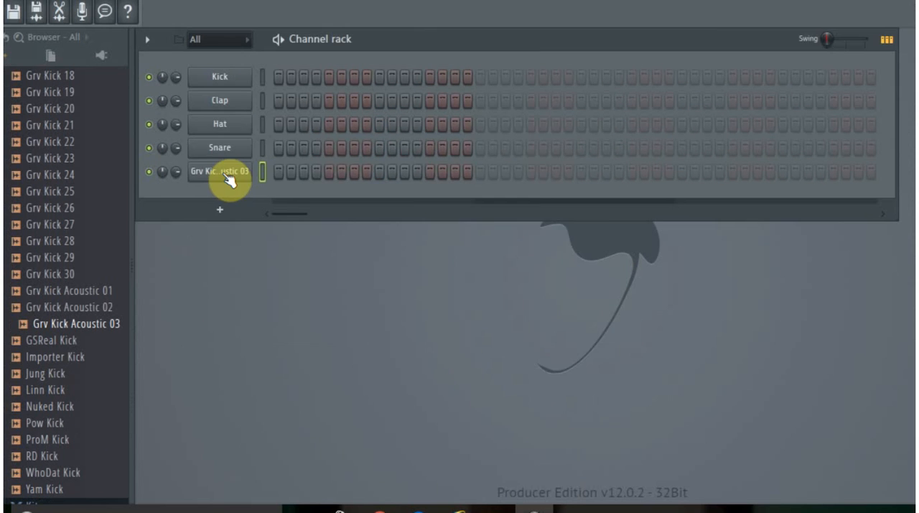
# - Open the Grv Kick Acoustic 03 channel's sample settings, play its waveform and close the settings
pyautogui.click(224, 173)
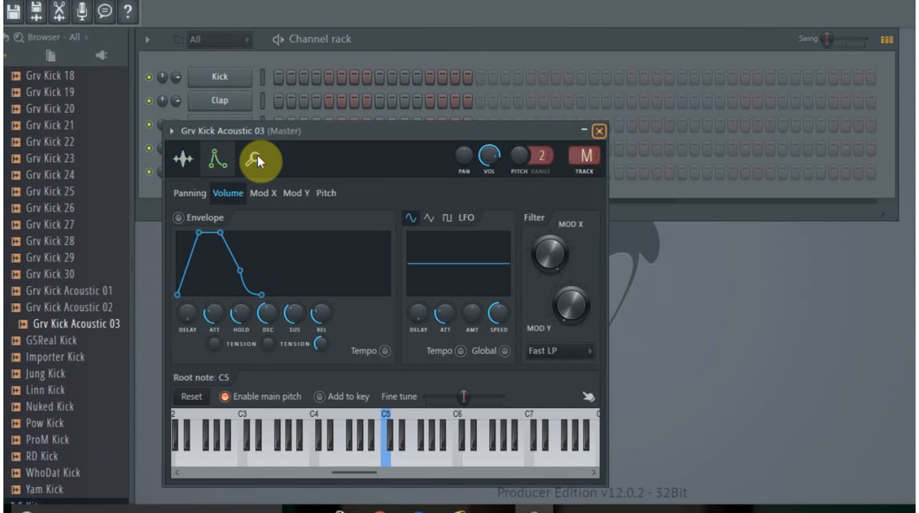
pyautogui.click(192, 164)
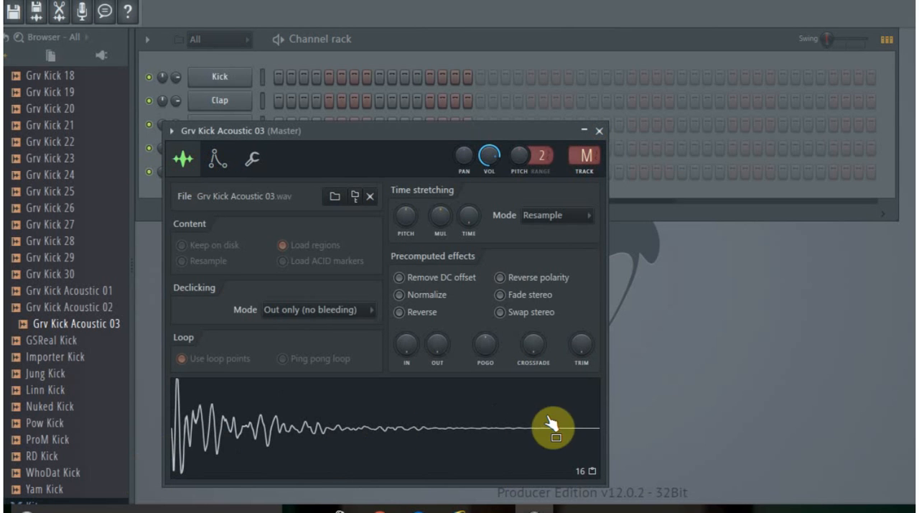
pyautogui.click(190, 430)
pyautogui.click(595, 132)
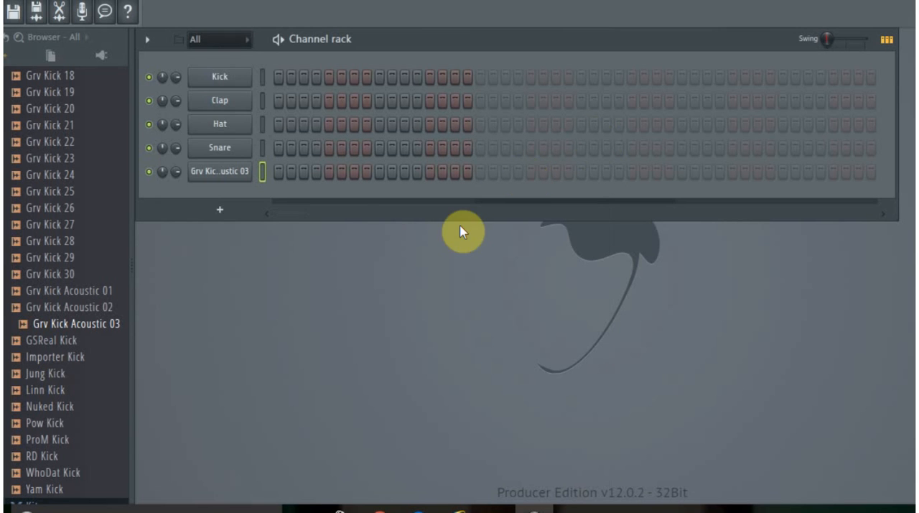
# - Delete the Grv Kick Acoustic 03 channel from the Channel rack
pyautogui.rightClick(243, 171)
pyautogui.click(295, 303)
pyautogui.click(594, 268)
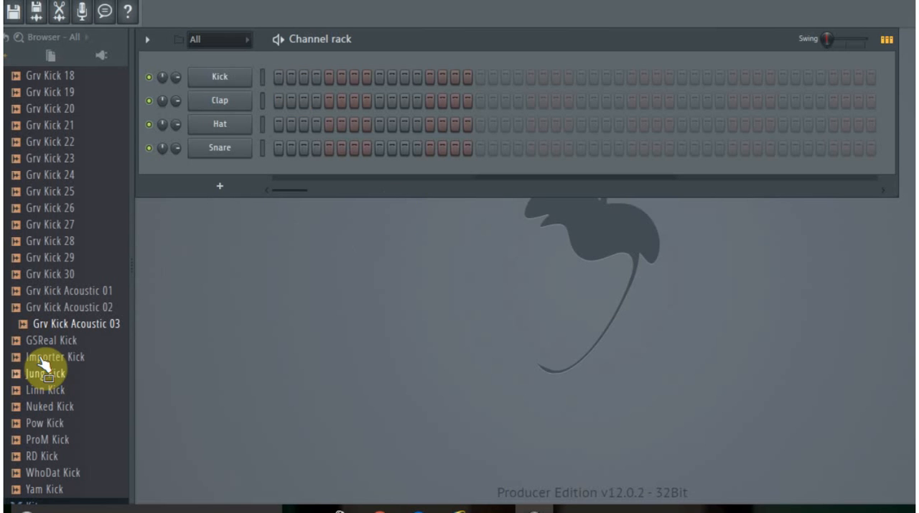
# - Audition Grv Kick 26, Grv Kick 25 and Grv Kick 22, returning to Grv Kick 25
pyautogui.click(50, 208)
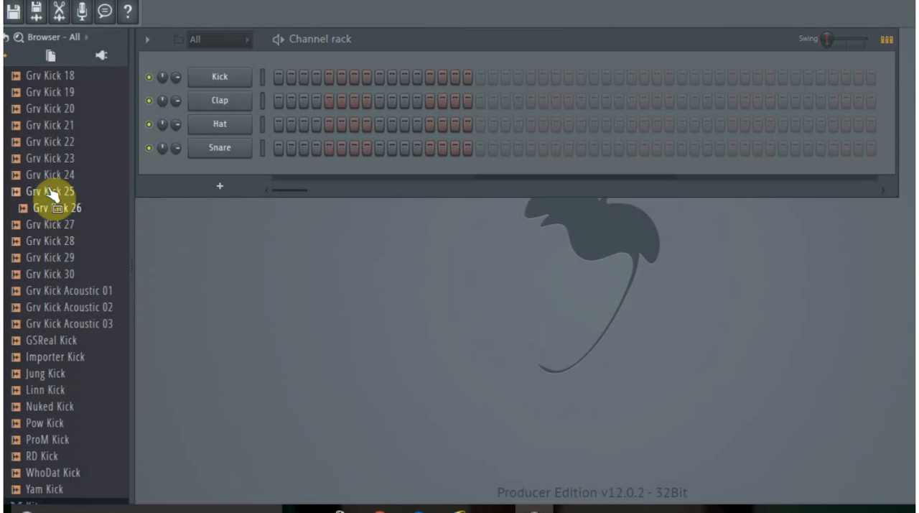
pyautogui.click(50, 191)
pyautogui.click(65, 142)
pyautogui.click(45, 191)
pyautogui.click(44, 194)
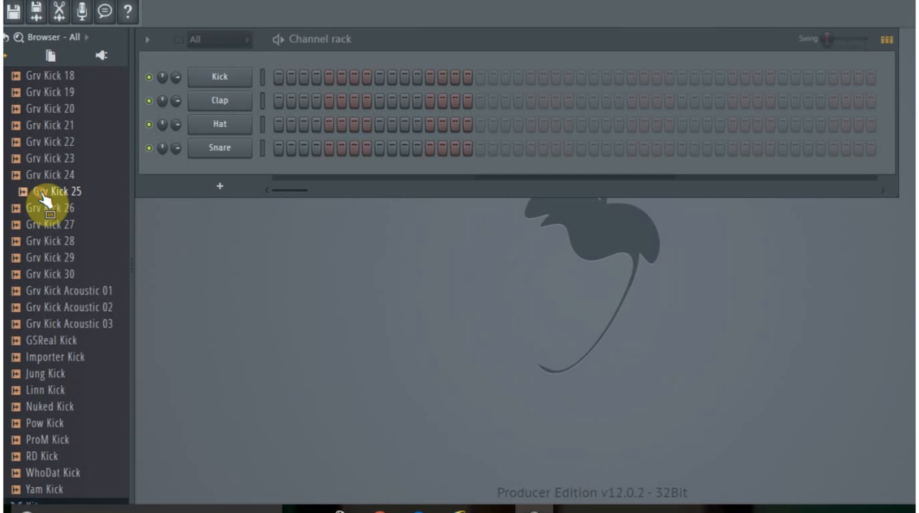
# - Audition kicks further up the list, including Grv Kick 13, Filtered Kick, FPC 1, FPC 2 and FPC 7 Kick
pyautogui.scroll(3, 41, 187)
pyautogui.click(40, 158)
pyautogui.scroll(5, 40, 180)
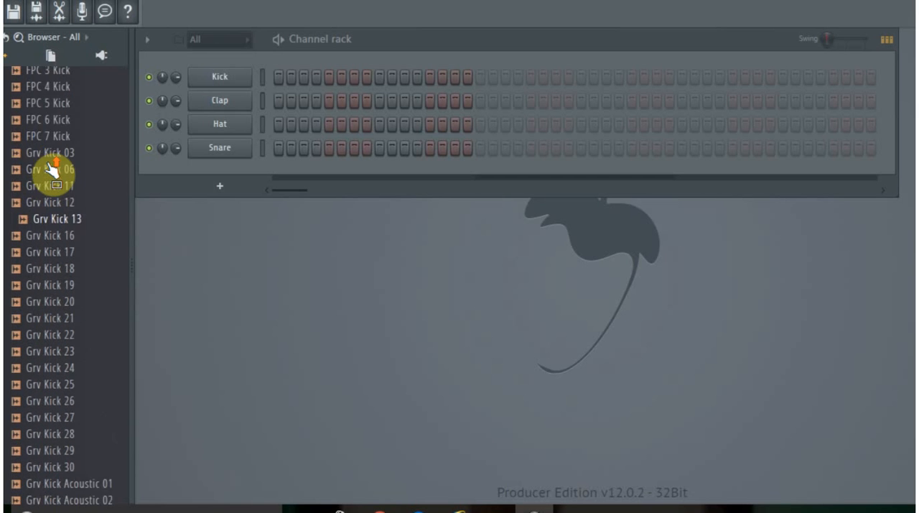
pyautogui.click(45, 176)
pyautogui.click(50, 158)
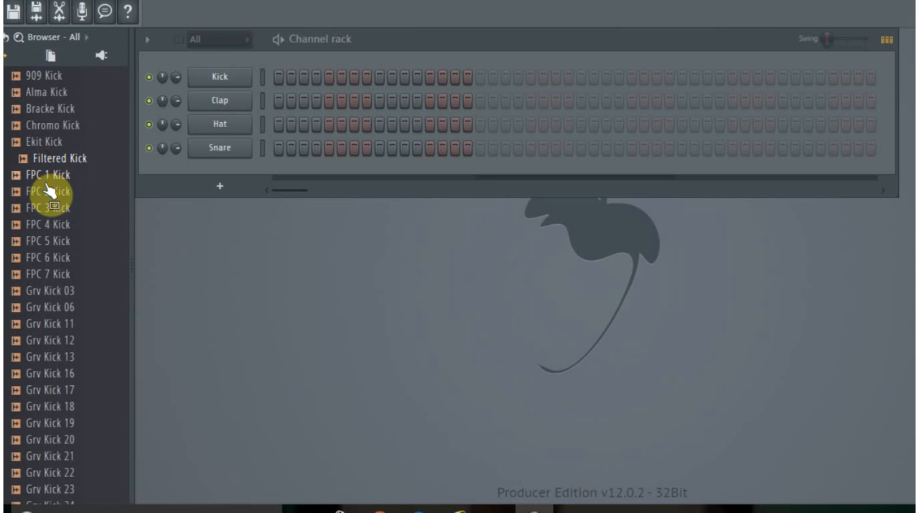
pyautogui.click(43, 177)
pyautogui.click(42, 193)
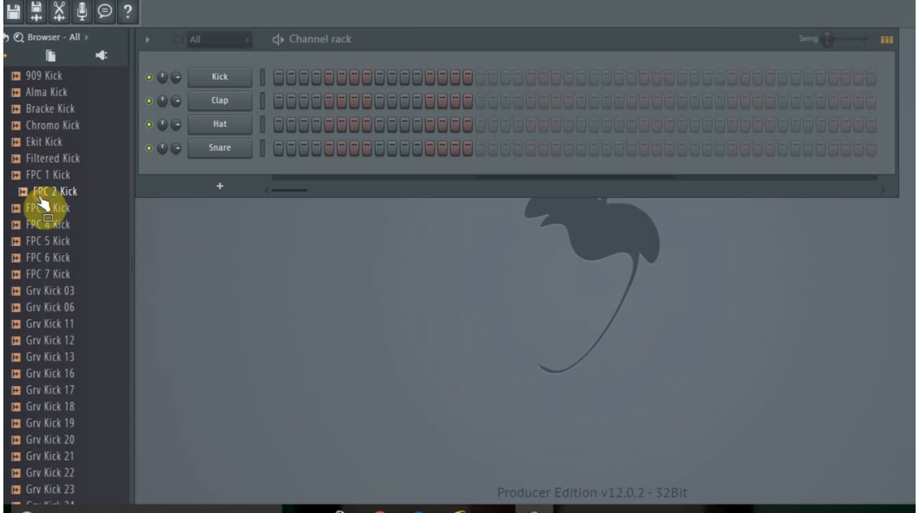
pyautogui.click(58, 274)
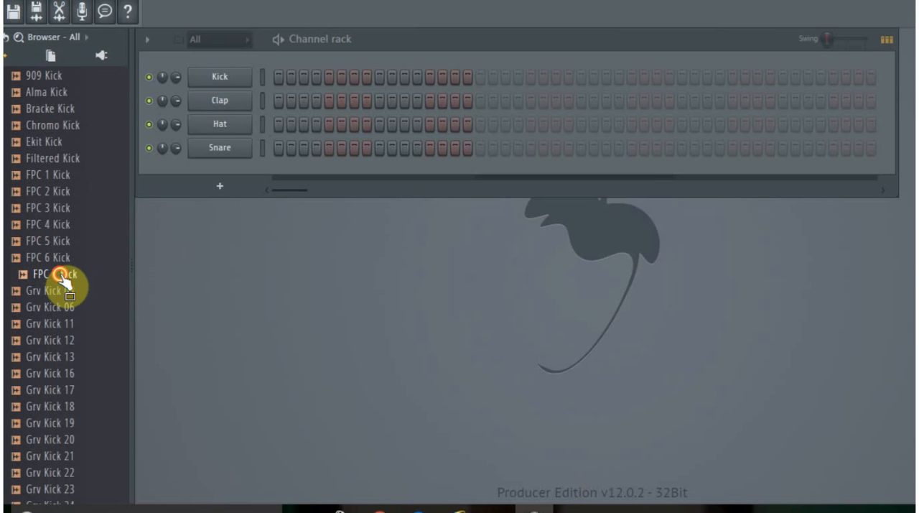
# - Audition Grv Kick 06, Grv Kick 13, Grv Kick 17 and further kicks down the list, finishing on Grv Kick 12
pyautogui.click(60, 307)
pyautogui.click(56, 358)
pyautogui.click(60, 392)
pyautogui.scroll(-3, 57, 360)
pyautogui.click(56, 325)
pyautogui.click(53, 375)
pyautogui.click(51, 425)
pyautogui.click(60, 457)
pyautogui.scroll(5, 59, 478)
pyautogui.click(60, 472)
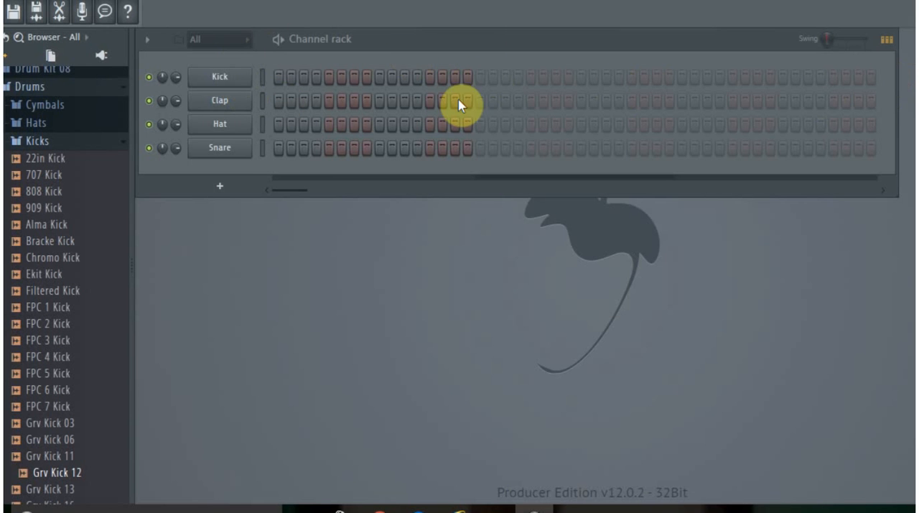
# - Add a Drumaxx channel to the Channel rack and select the Drum and Bass bank in its Presets Library
pyautogui.click(221, 187)
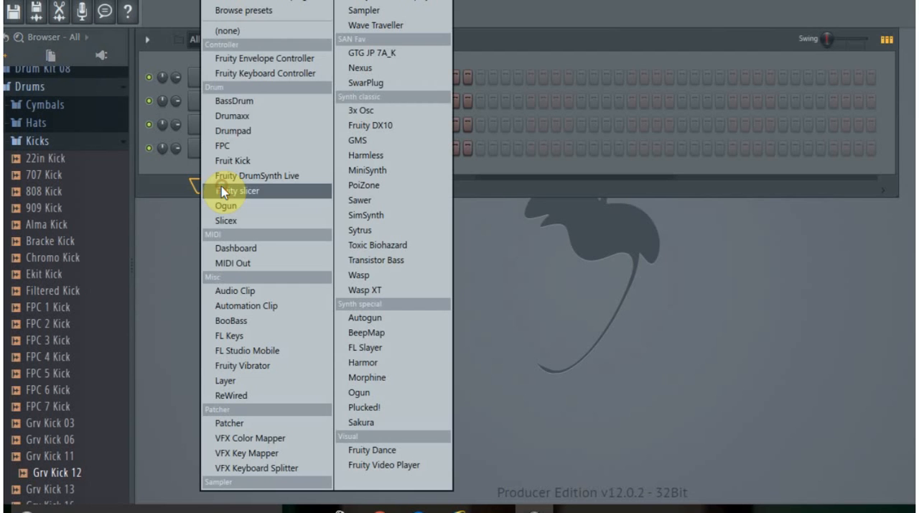
pyautogui.click(239, 120)
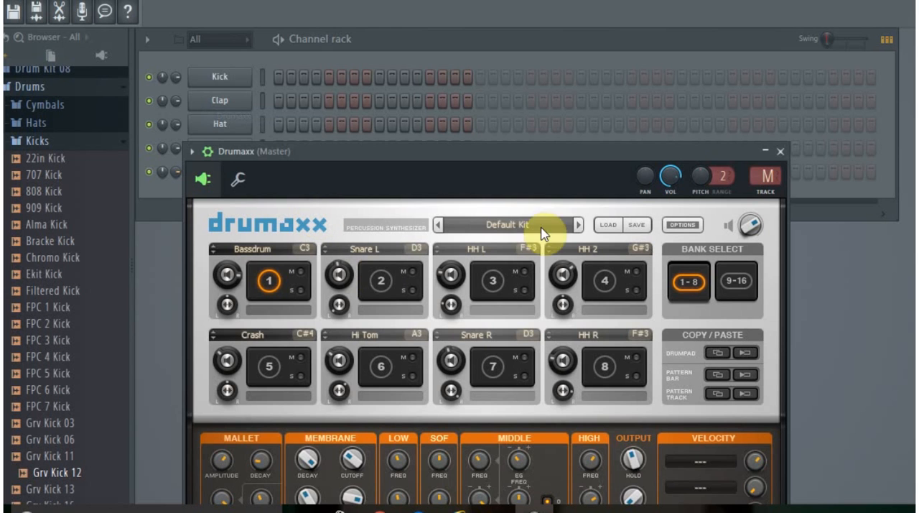
pyautogui.moveTo(551, 160); pyautogui.dragTo(517, 26)
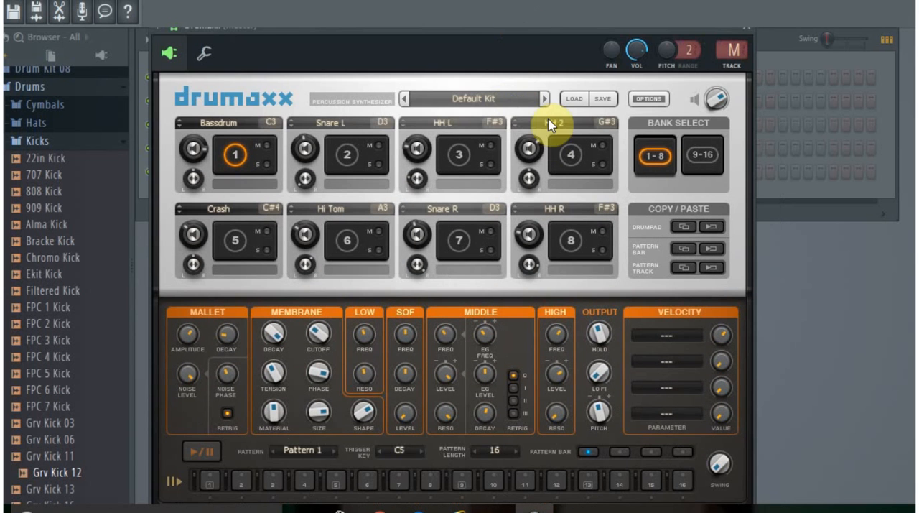
pyautogui.click(477, 101)
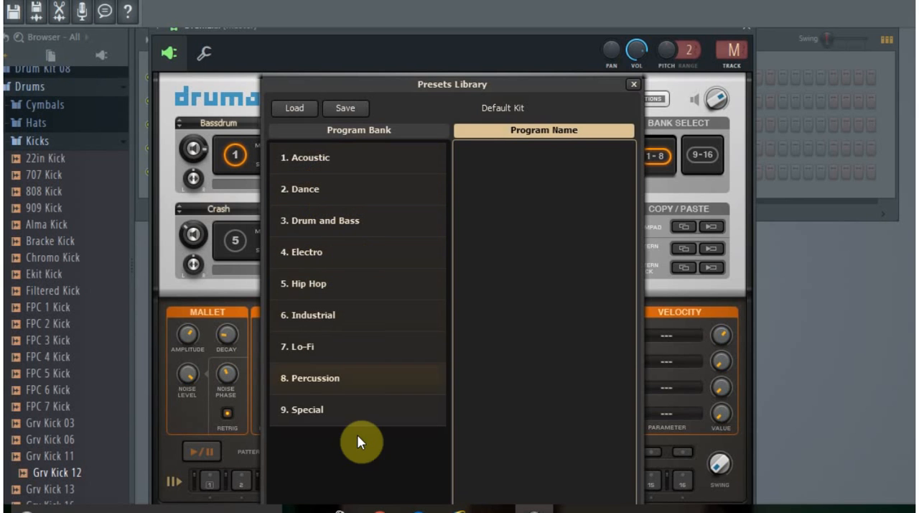
pyautogui.click(365, 219)
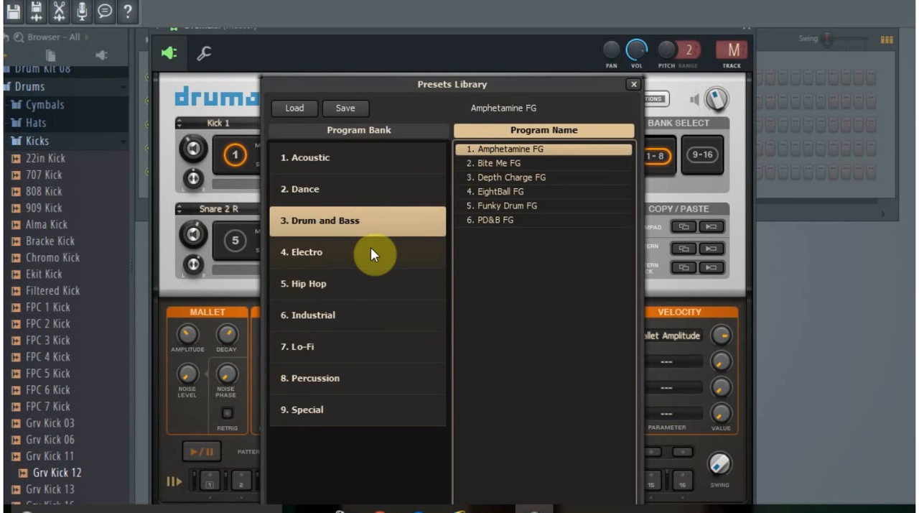
# - Load the Hip Hop preset Phat Beatz FG in Drumaxx and advance through Rhythm & Blues FG to RnB MC
pyautogui.click(329, 284)
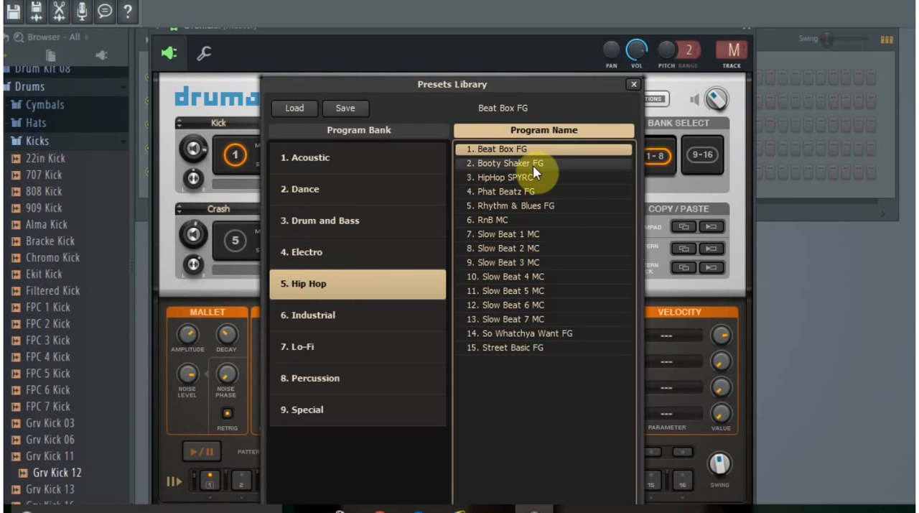
pyautogui.doubleClick(508, 192)
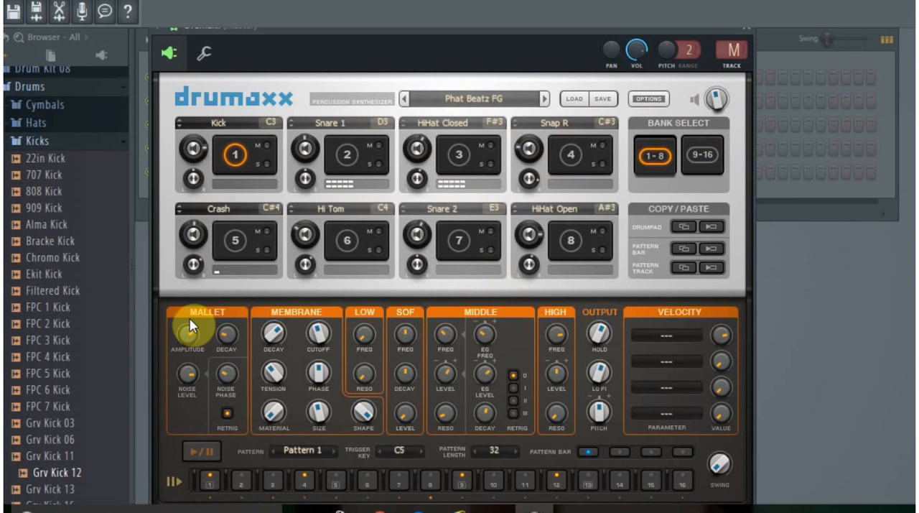
pyautogui.click(546, 101)
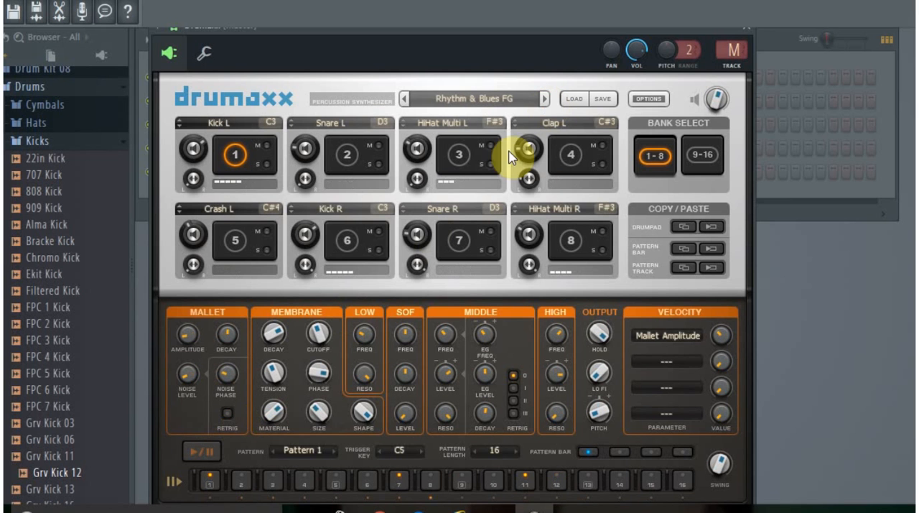
pyautogui.click(546, 101)
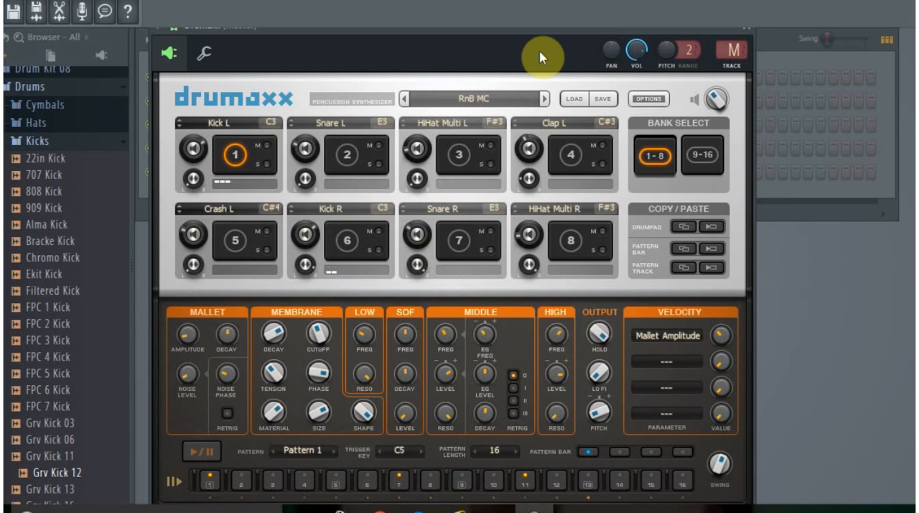
pyautogui.moveTo(533, 34); pyautogui.dragTo(690, 17)
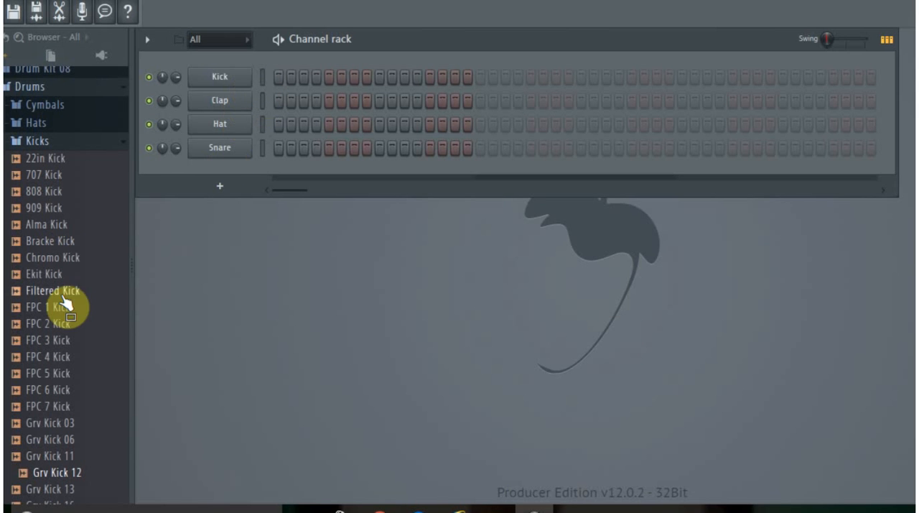
# - Audition FPC 2, FPC 4, FPC 7, Grv Kick 06, Filtered, 909 and Bracke kicks, finishing on Ekit Kick
pyautogui.click(33, 327)
pyautogui.click(35, 357)
pyautogui.click(40, 407)
pyautogui.click(45, 444)
pyautogui.click(42, 323)
pyautogui.click(45, 291)
pyautogui.click(45, 208)
pyautogui.click(64, 241)
pyautogui.click(48, 274)
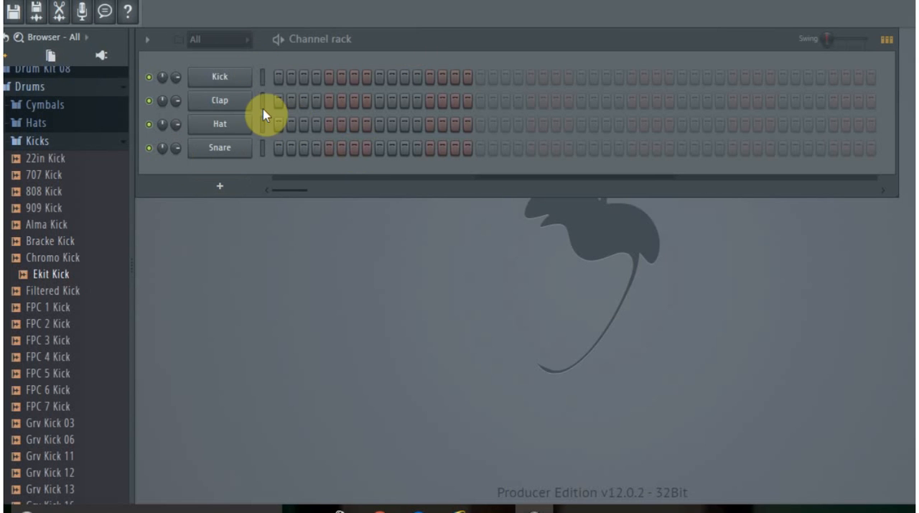
# - Fill the Kick and Hat channels with a hit each 4 steps and play the pattern
pyautogui.click(279, 77)
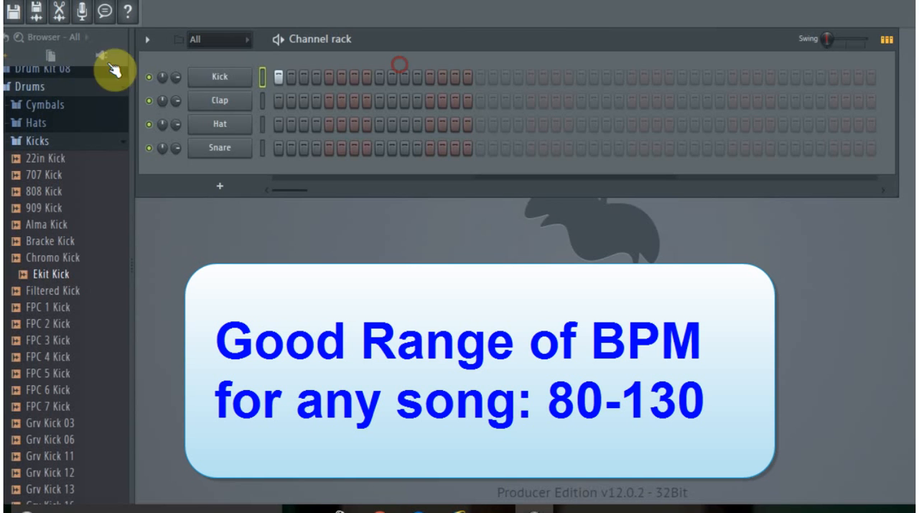
pyautogui.rightClick(220, 77)
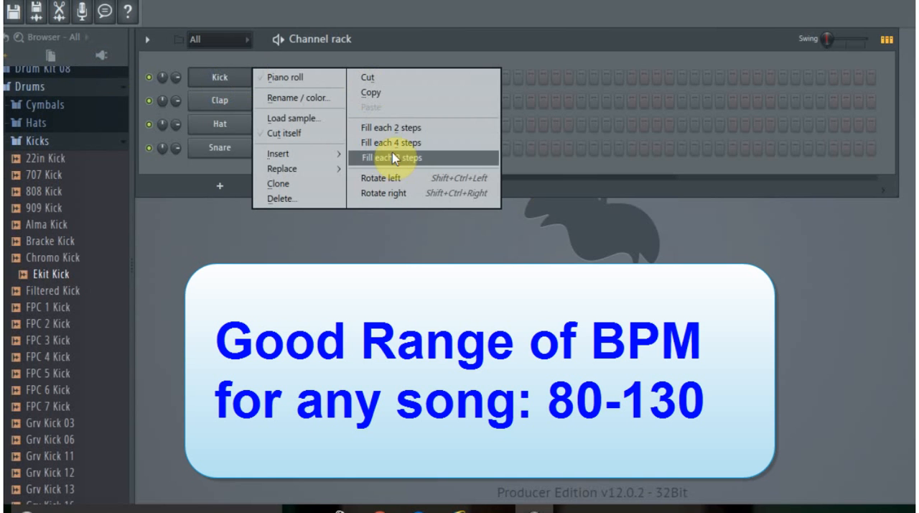
pyautogui.click(400, 146)
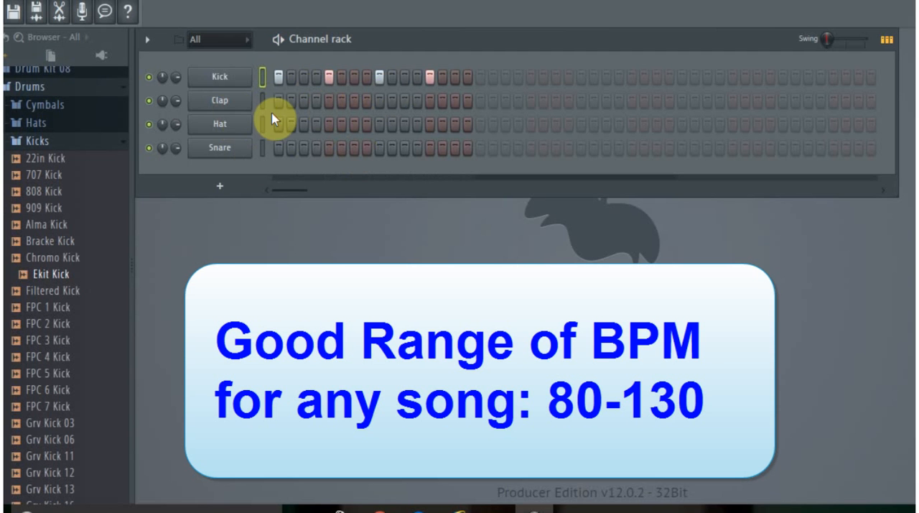
pyautogui.rightClick(230, 129)
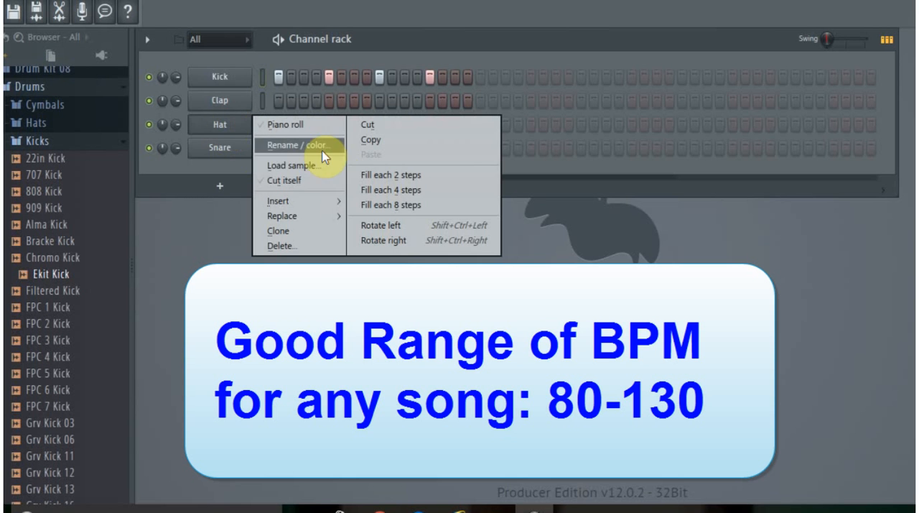
pyautogui.click(379, 191)
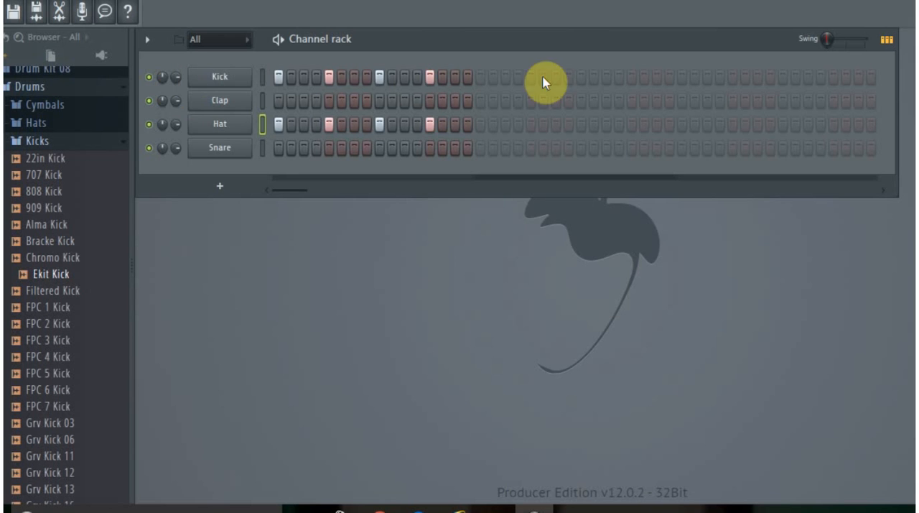
pyautogui.press('space')
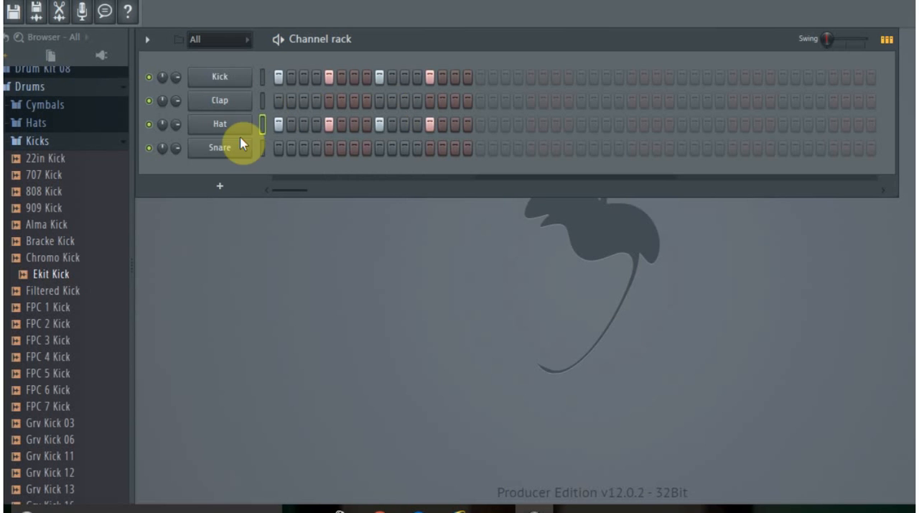
# - Place Clap hits on steps 7 and 15, checking them with playback
pyautogui.click(304, 101)
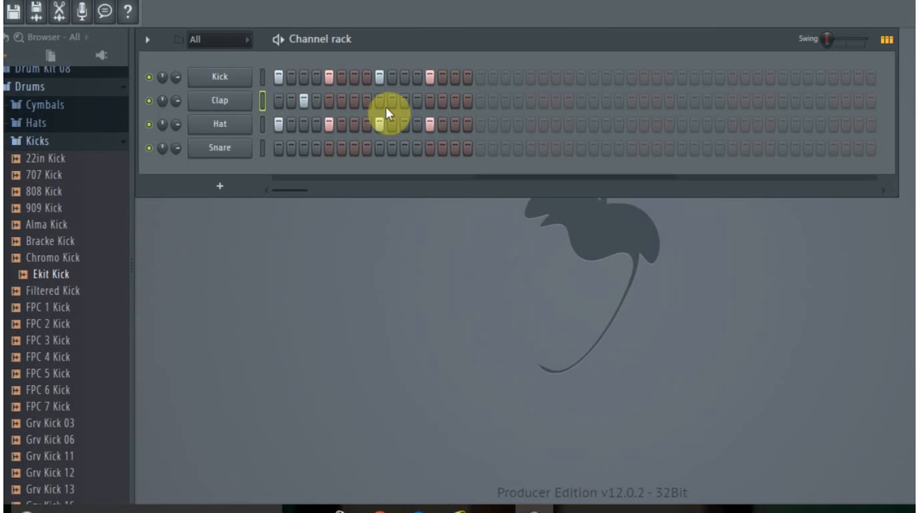
pyautogui.click(305, 102)
pyautogui.click(354, 101)
pyautogui.press('space')
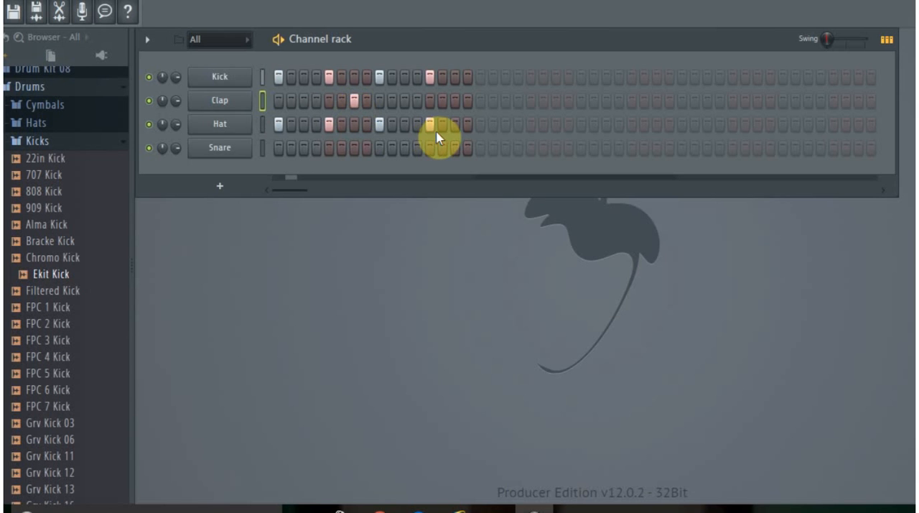
pyautogui.press('space')
pyautogui.click(456, 104)
pyautogui.press('space')
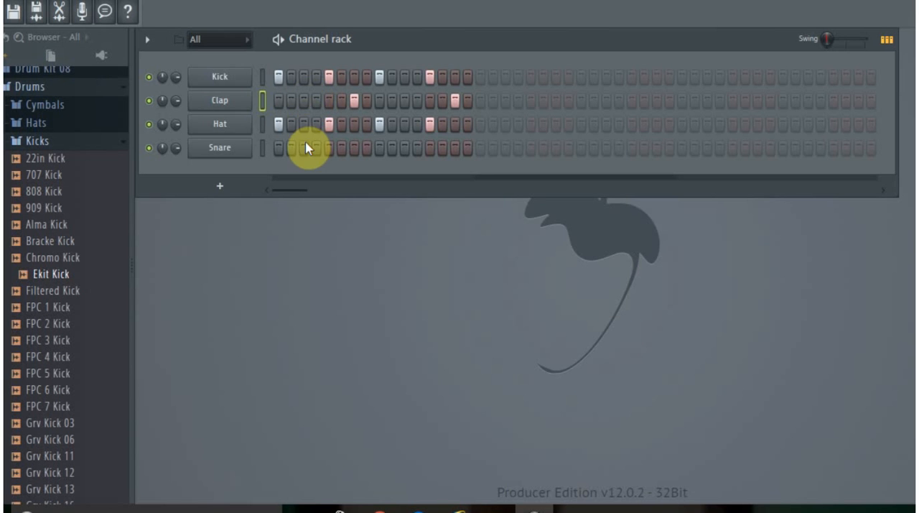
# - Try Snare hits on steps 3, 11 and 12 during playback, keeping only a hit on step 4
pyautogui.press('space')
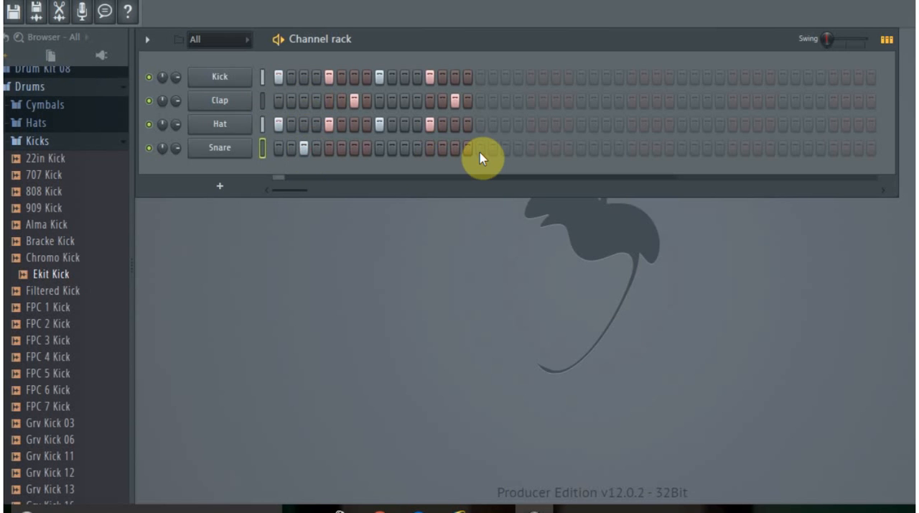
pyautogui.click(406, 149)
pyautogui.press('space')
pyautogui.click(407, 150)
pyautogui.click(302, 152)
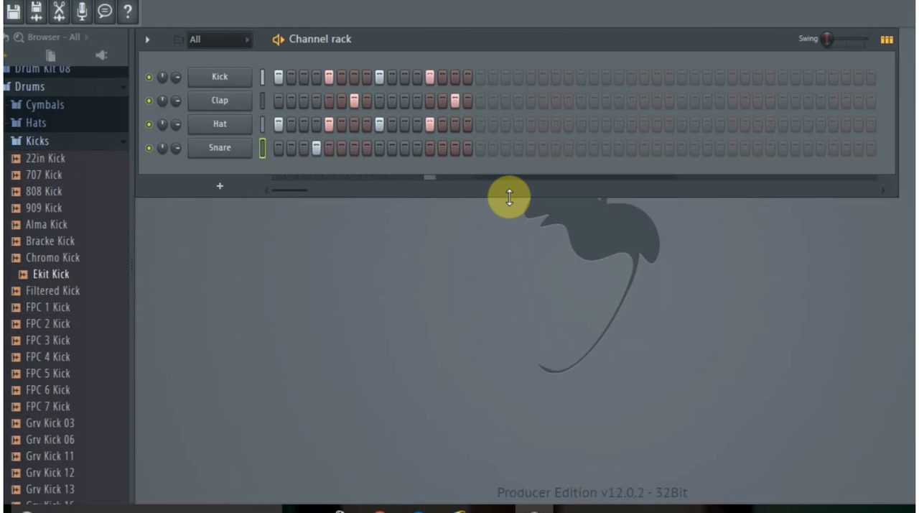
pyautogui.click(420, 149)
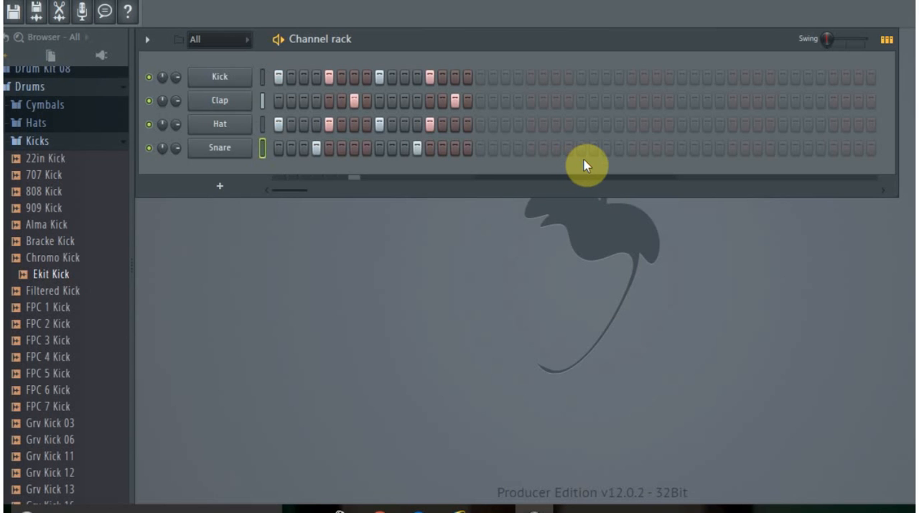
pyautogui.click(416, 148)
# - Add Hat hits on steps 10, 11 and 12 and play the pattern
pyautogui.click(405, 126)
pyautogui.click(417, 126)
pyautogui.click(394, 128)
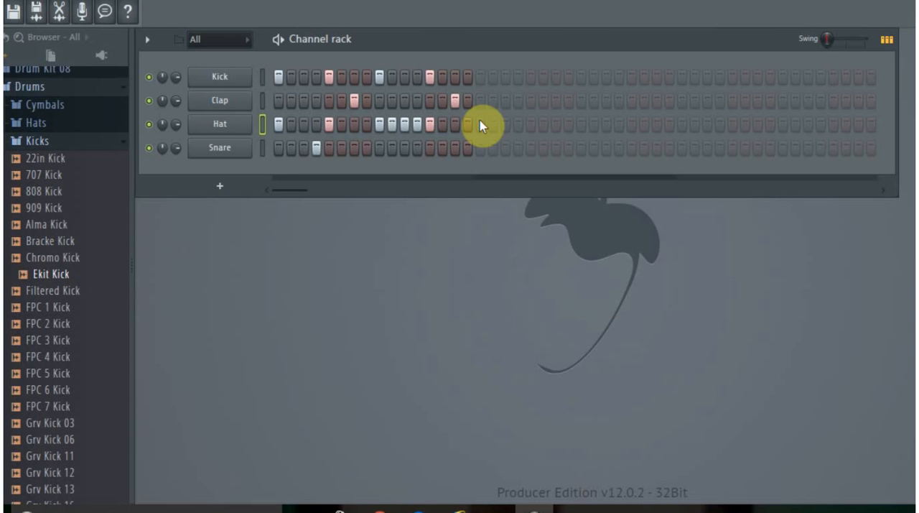
pyautogui.press('space')
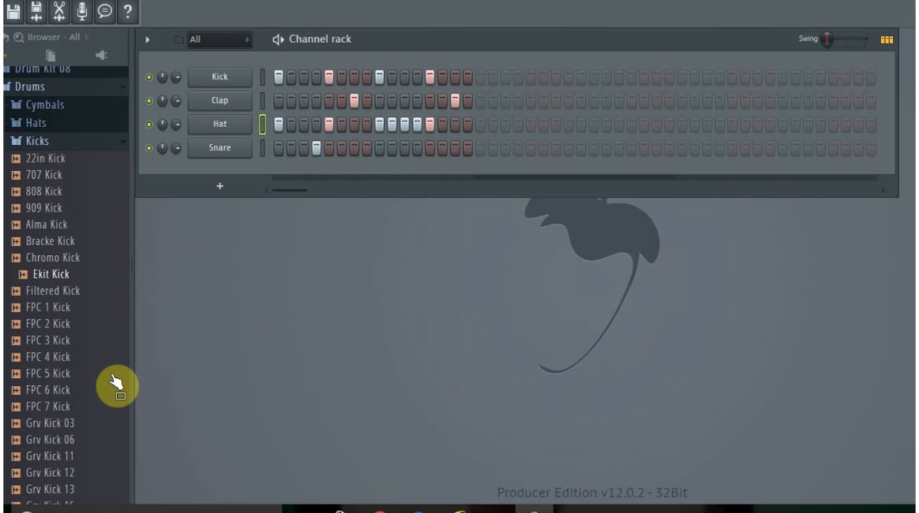
# - Look through the Drums sample folders, collapsing Kicks and opening Percussion to find clap samples
pyautogui.click(38, 144)
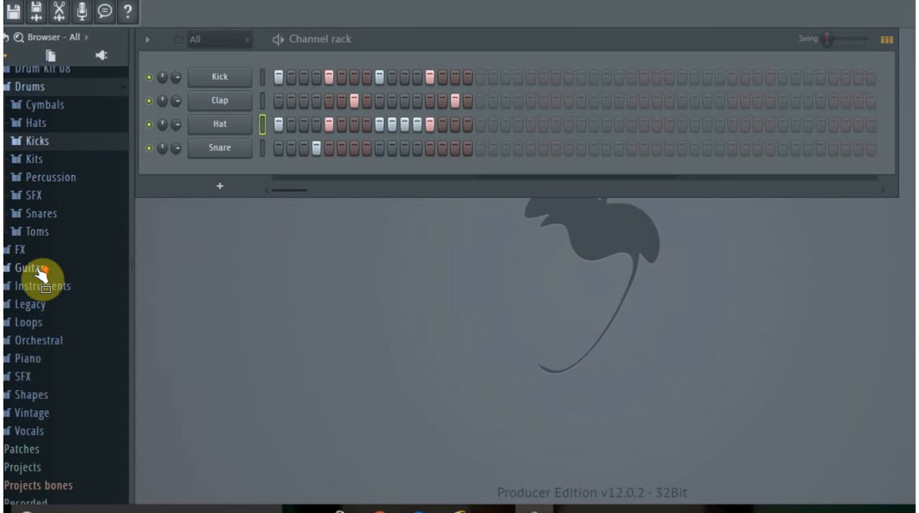
pyautogui.scroll(3, 40, 273)
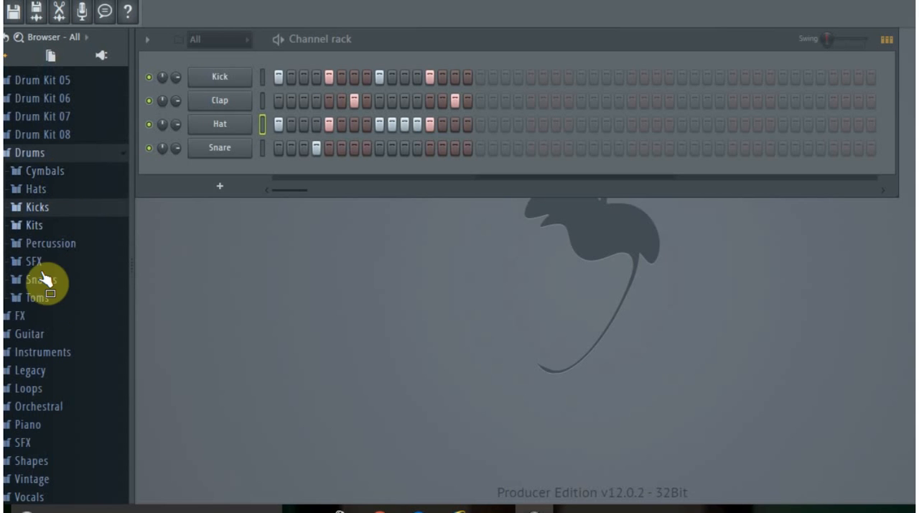
pyautogui.scroll(5, 54, 307)
pyautogui.scroll(-5, 52, 305)
pyautogui.click(51, 229)
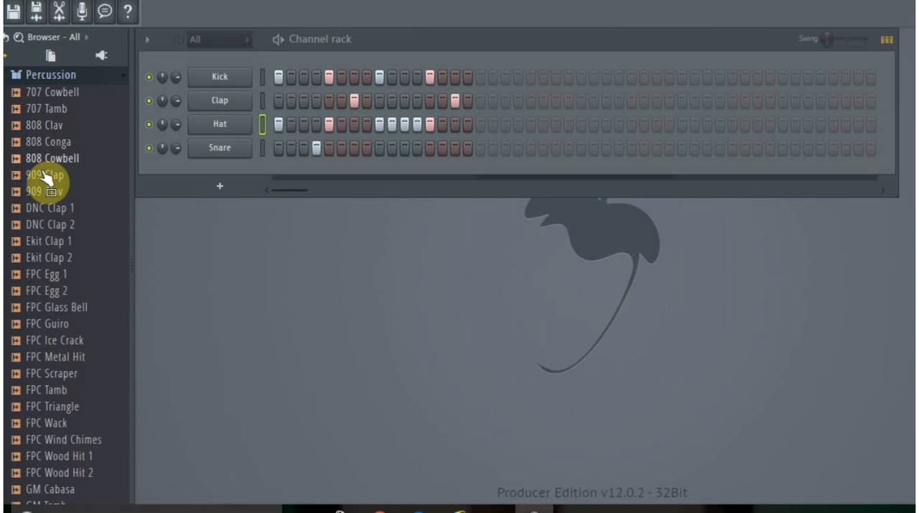
pyautogui.scroll(4, 80, 296)
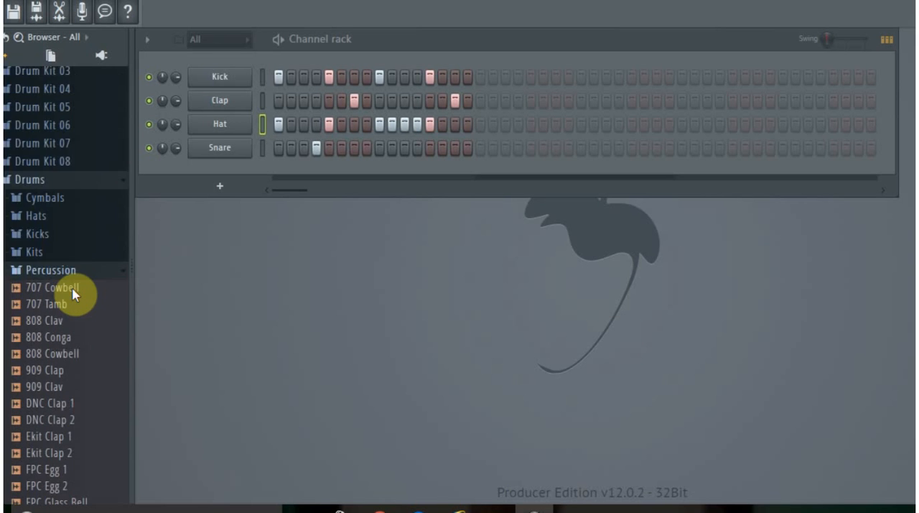
pyautogui.click(39, 237)
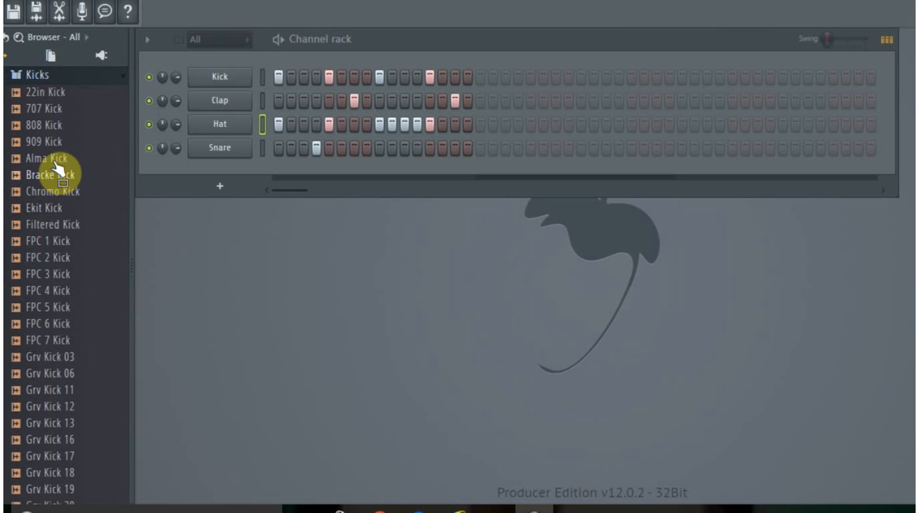
pyautogui.click(37, 76)
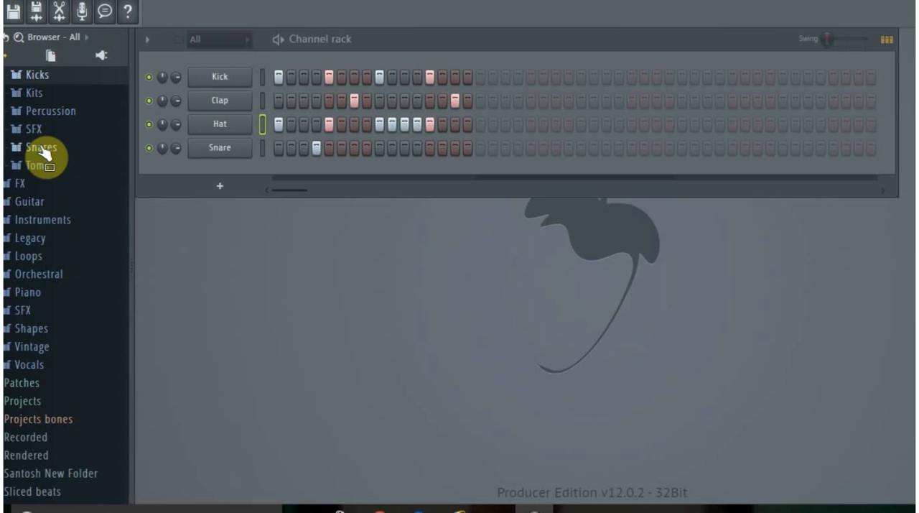
pyautogui.click(46, 112)
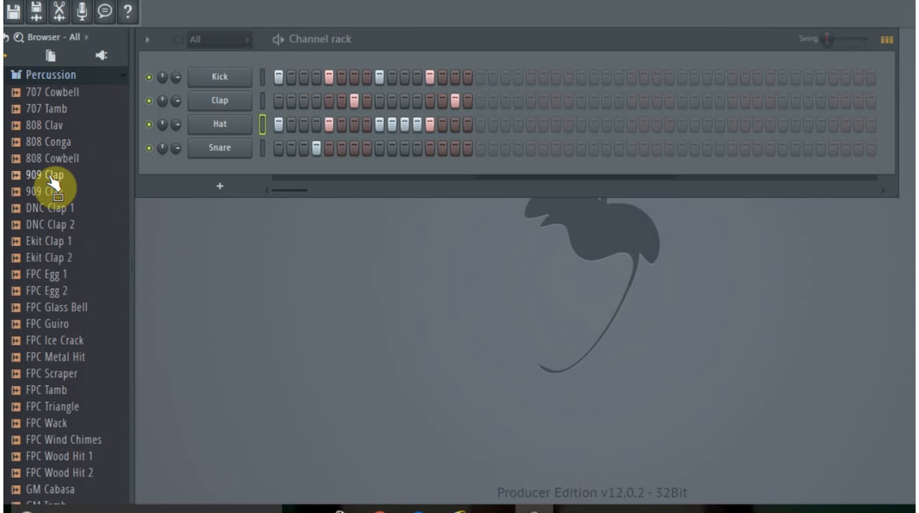
# - Audition DNC Clap 1, DNC Clap 2, Ekit Clap 1 and Ekit Clap 2, finishing on 909 Clap
pyautogui.click(58, 208)
pyautogui.click(61, 225)
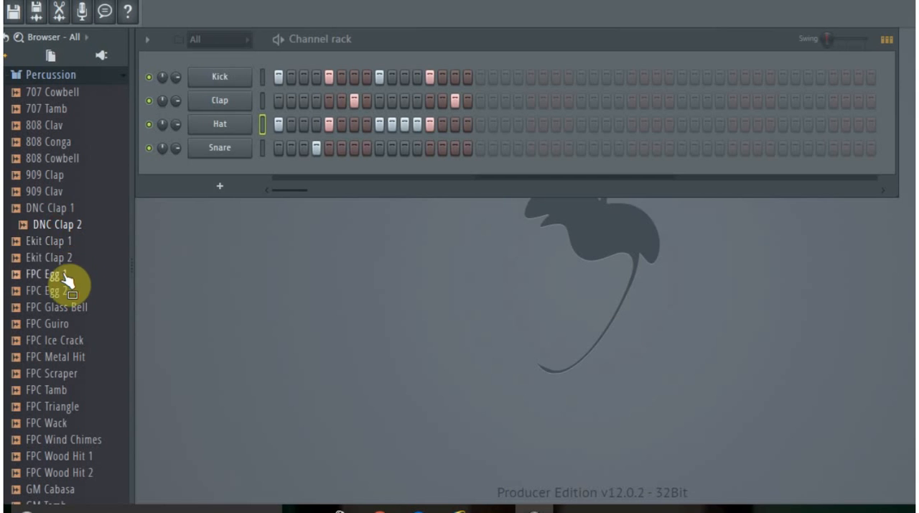
pyautogui.click(57, 242)
pyautogui.click(59, 257)
pyautogui.click(57, 208)
pyautogui.click(50, 175)
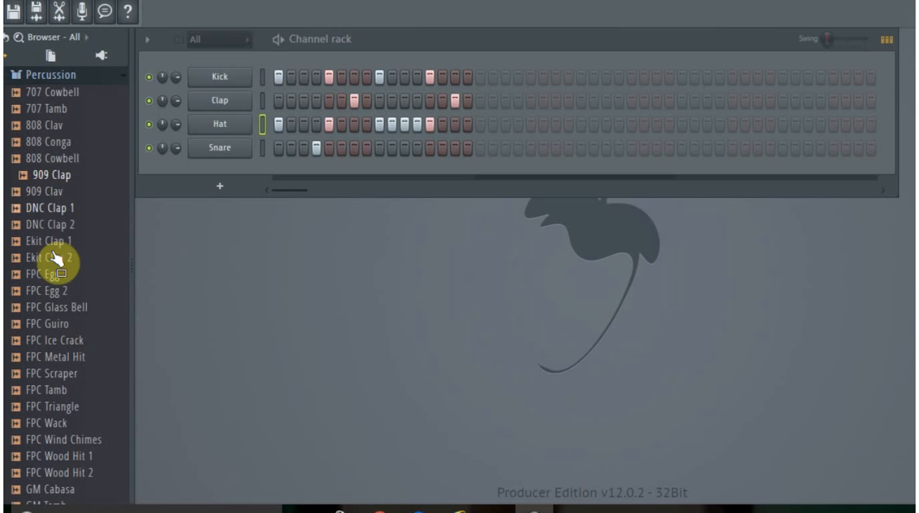
# - Inspect the Clap channel's sample settings and audition Ekit Clap 2 for comparison
pyautogui.click(228, 101)
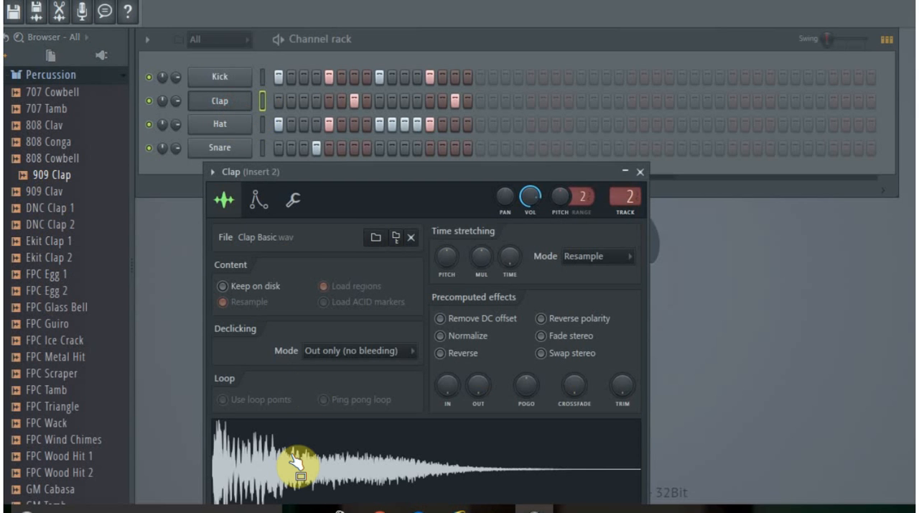
pyautogui.click(640, 172)
pyautogui.click(39, 259)
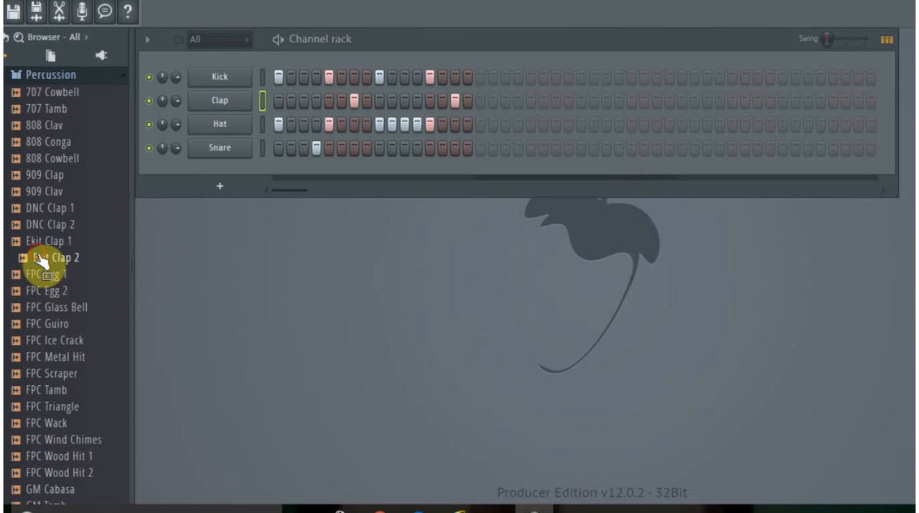
# - Add DNC Clap 2 as a new channel and copy the Clap channel's step pattern into it
pyautogui.moveTo(50, 228); pyautogui.dragTo(220, 180)
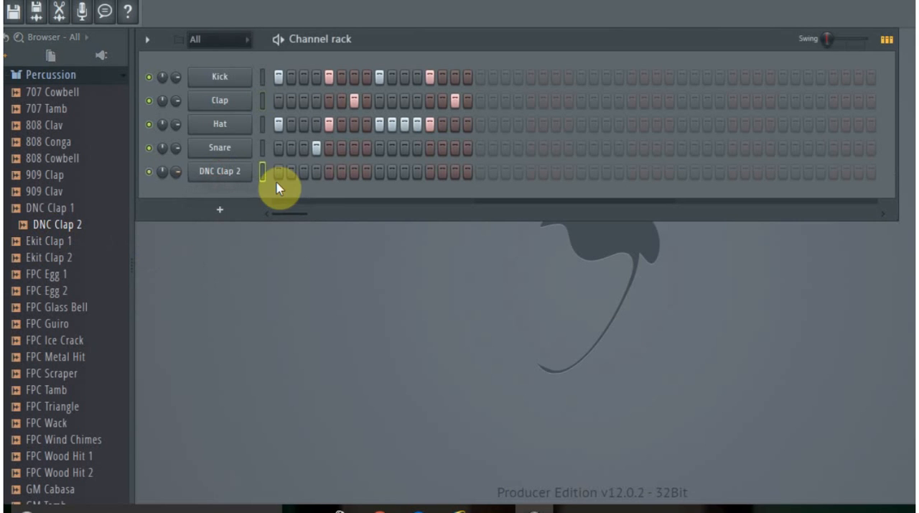
pyautogui.rightClick(222, 105)
pyautogui.click(373, 116)
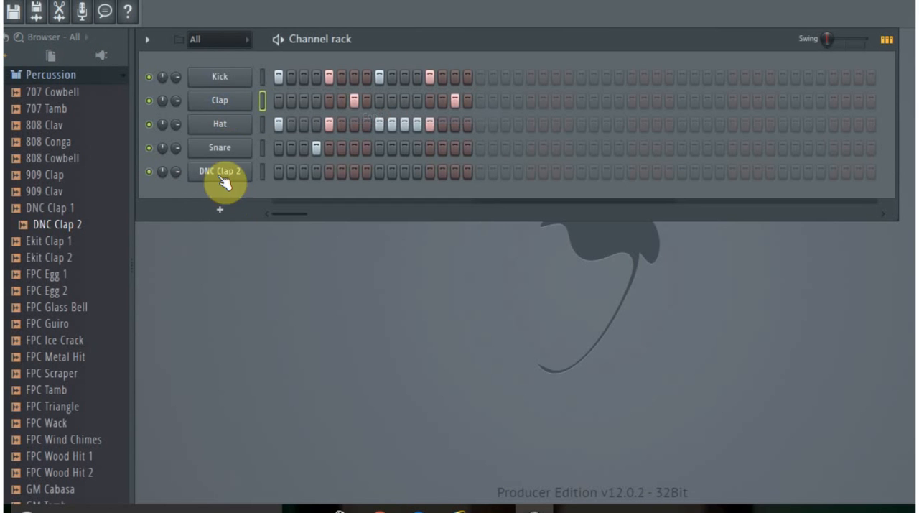
pyautogui.rightClick(217, 172)
pyautogui.click(366, 202)
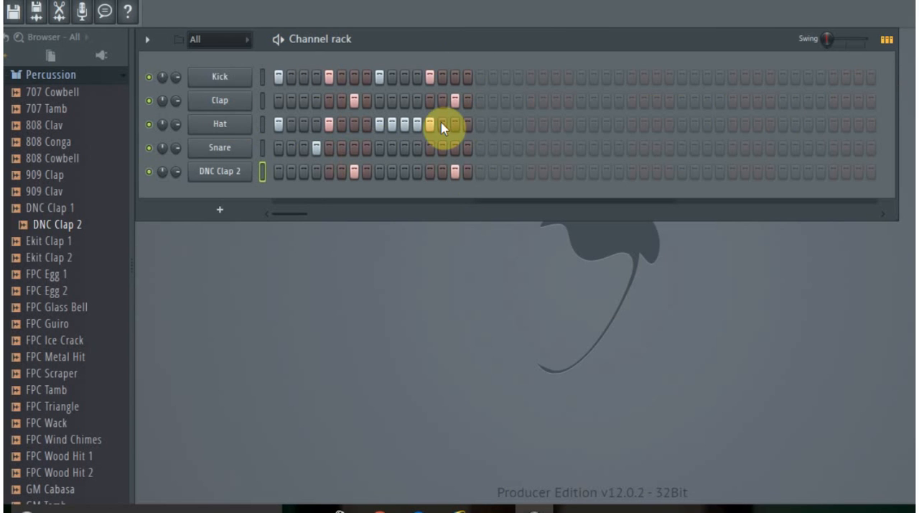
# - Rearrange the Clap and DNC Clap 2 hits onto steps 2, 4, 7, 15 and 16, clear the Snare, and play the beat
pyautogui.click(468, 101)
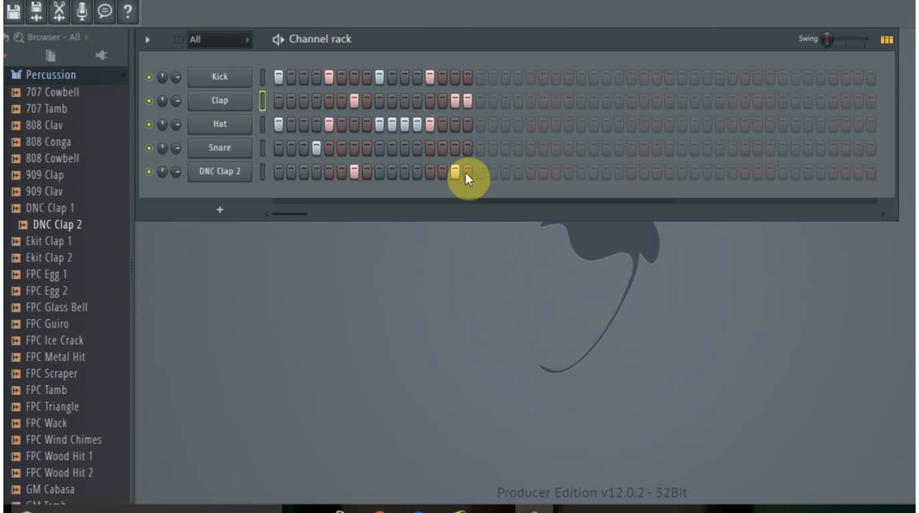
pyautogui.click(468, 172)
pyautogui.click(304, 172)
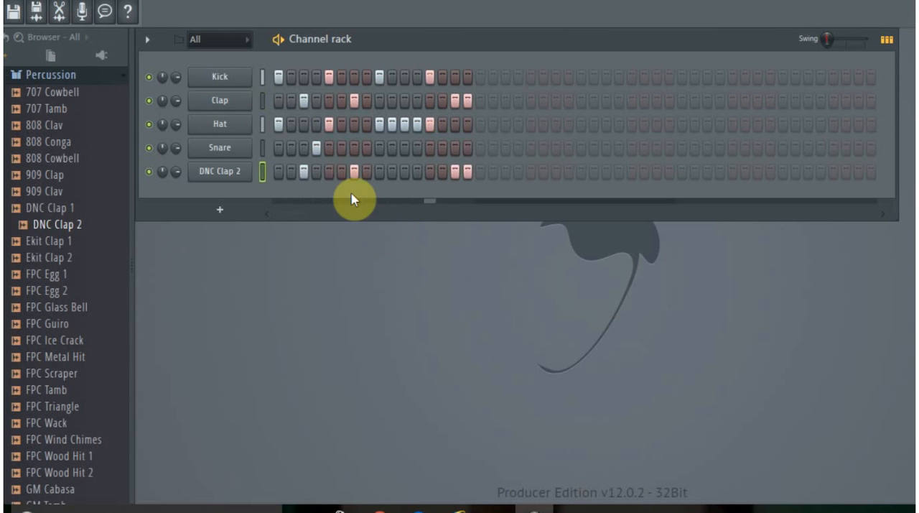
pyautogui.click(342, 172)
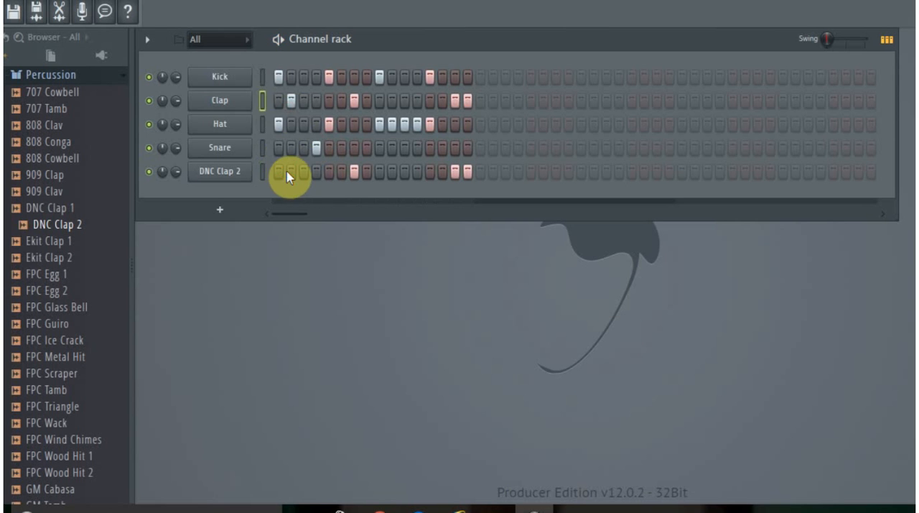
pyautogui.click(290, 173)
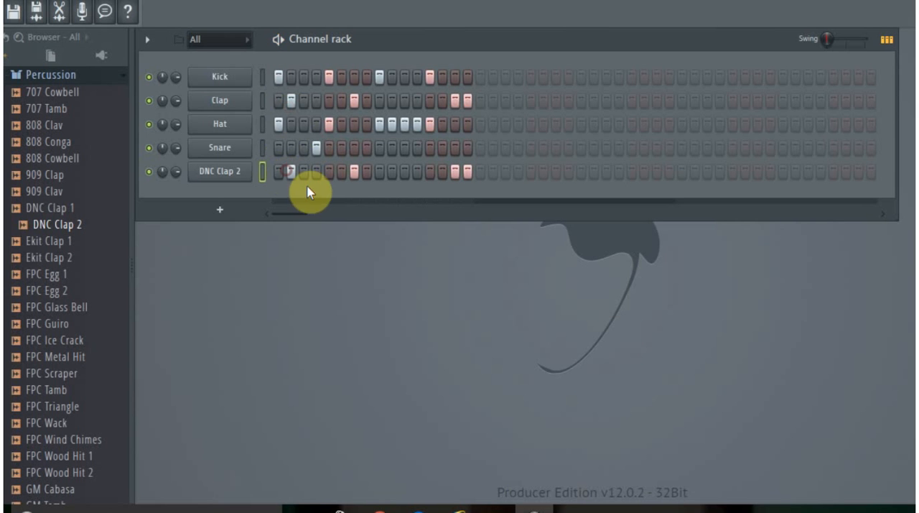
pyautogui.click(316, 103)
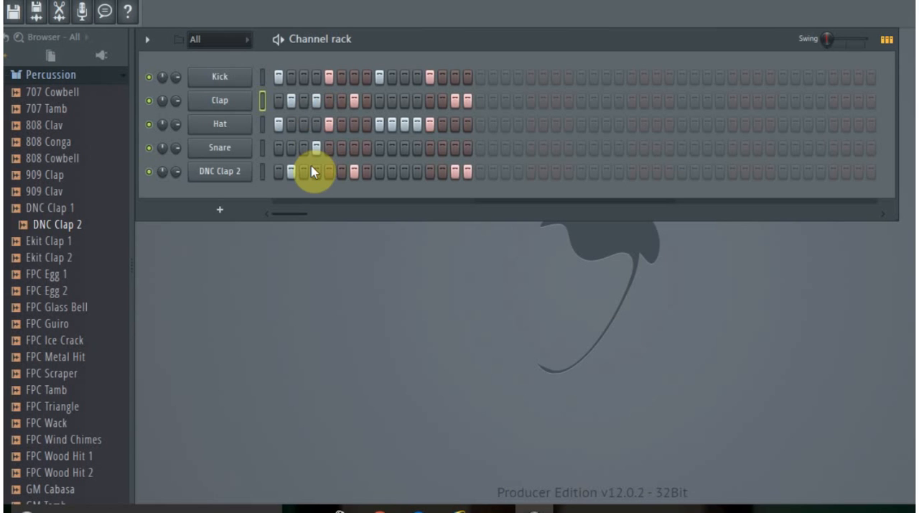
pyautogui.click(316, 173)
pyautogui.press('space')
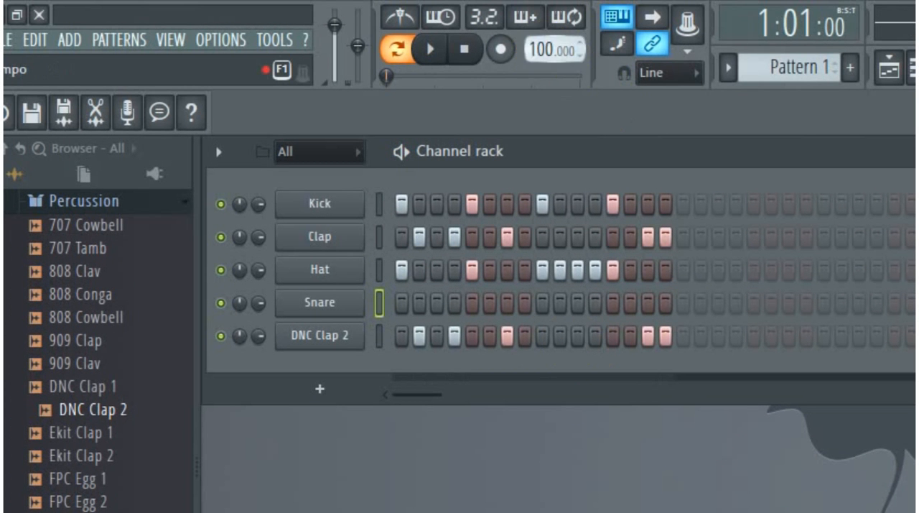
# - Play the pattern at a tempo of 80 BPM for comparison, and set the tempo to 120 BPM
pyautogui.moveTo(541, 49); pyautogui.dragTo(541, 58)
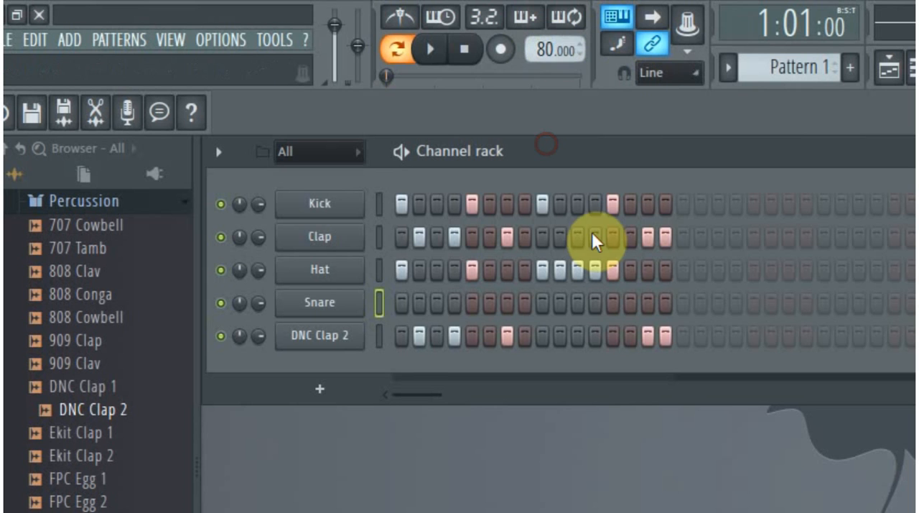
pyautogui.press('space')
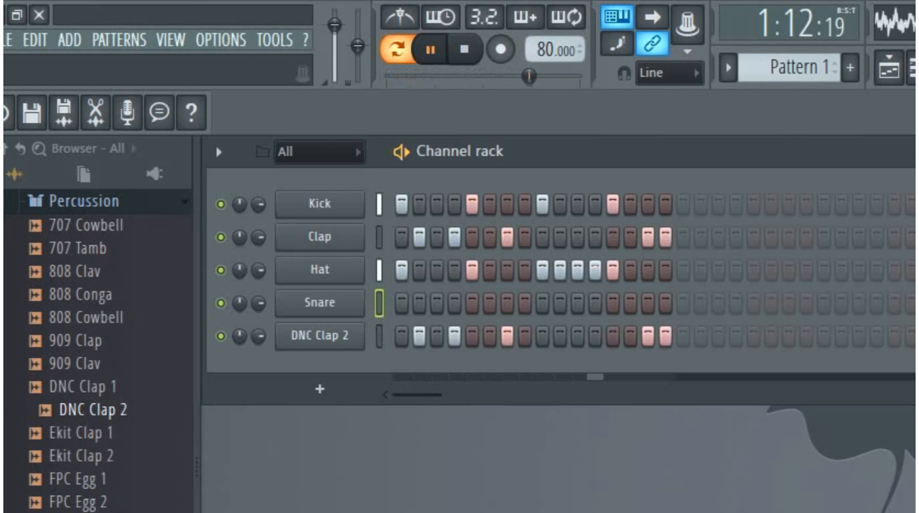
pyautogui.press('space')
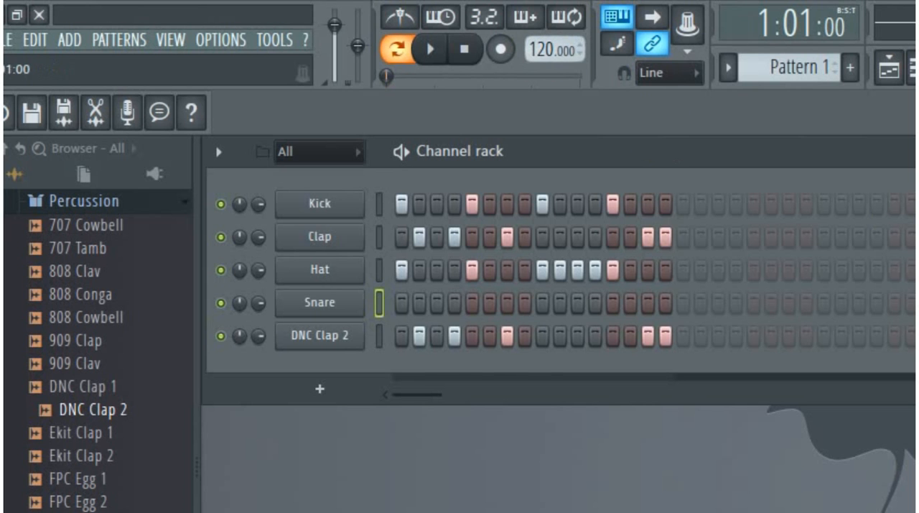
pyautogui.press('space')
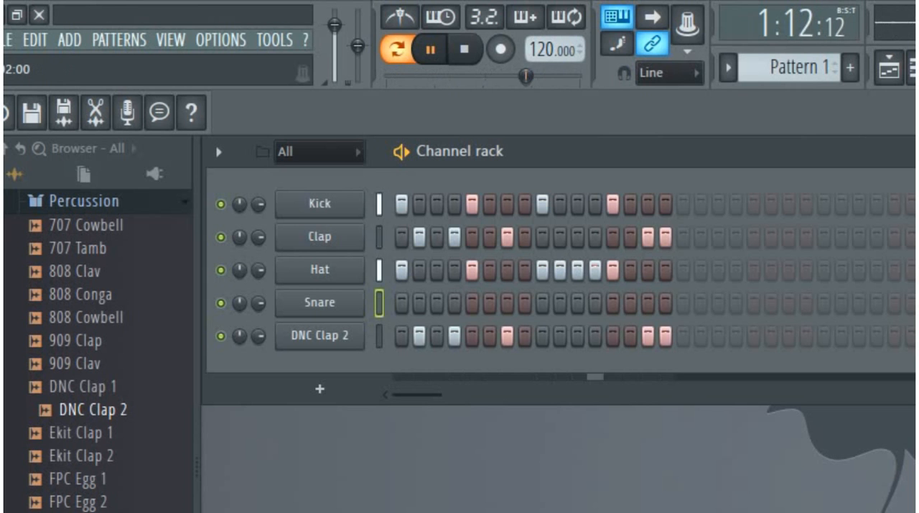
pyautogui.press('space')
# - Clear all steps from the Kick, Clap, Hat and DNC Clap 2 channels
pyautogui.moveTo(455, 198); pyautogui.dragTo(396, 222)
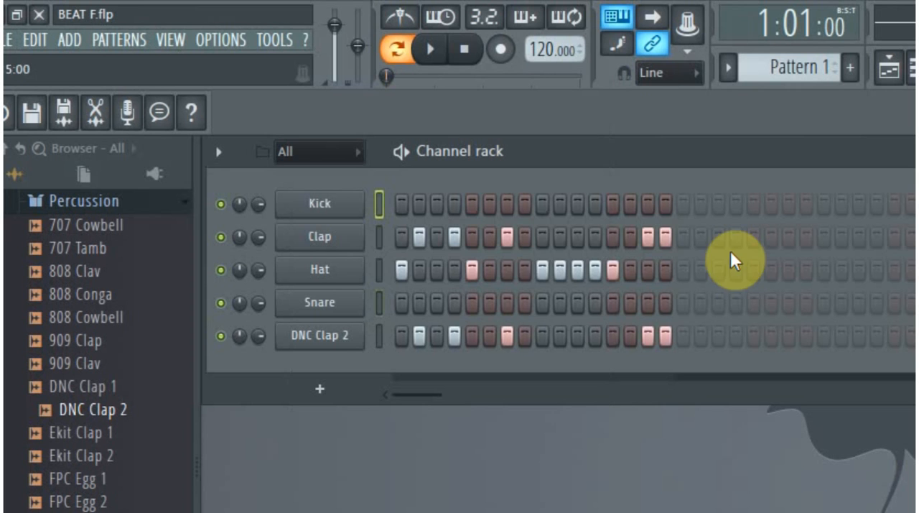
pyautogui.moveTo(672, 231)
pyautogui.mouseDown()
pyautogui.moveTo(382, 255)
pyautogui.moveTo(383, 242)
pyautogui.mouseUp()
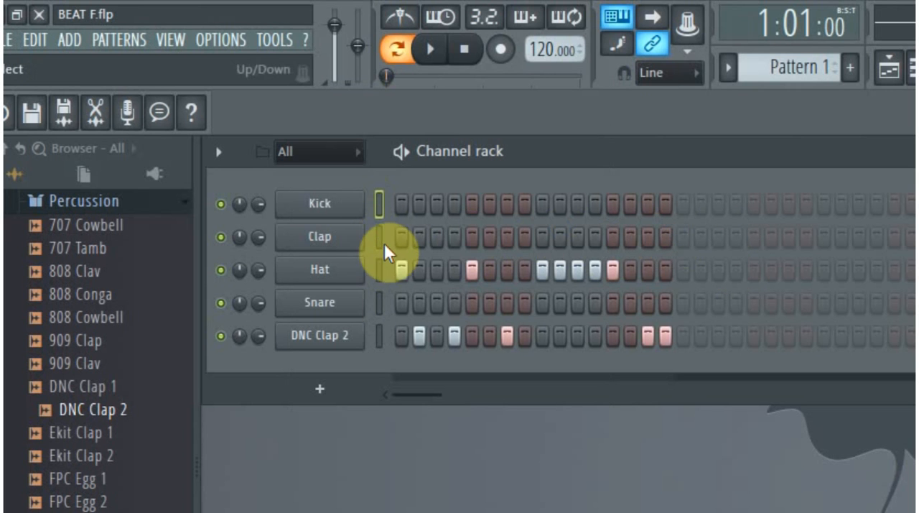
pyautogui.click(381, 264)
pyautogui.hotkey('ctrl', 'x')
pyautogui.click(382, 337)
pyautogui.hotkey('ctrl', 'x')
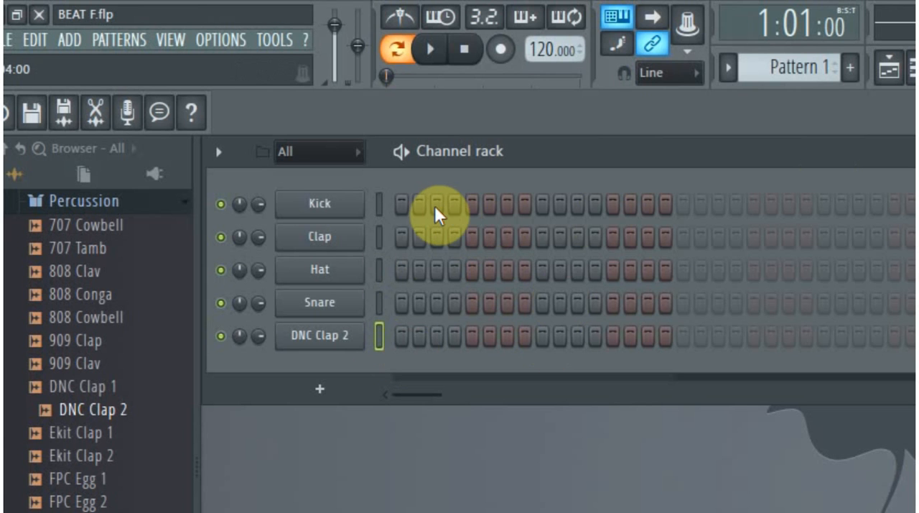
# - Fill the Kick channel with a hit on each 8 steps and play the pattern
pyautogui.rightClick(352, 195)
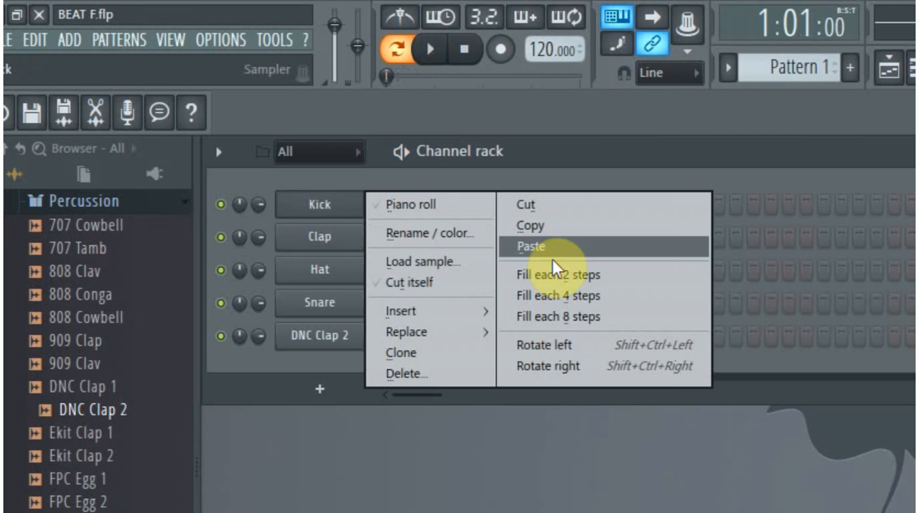
pyautogui.click(573, 323)
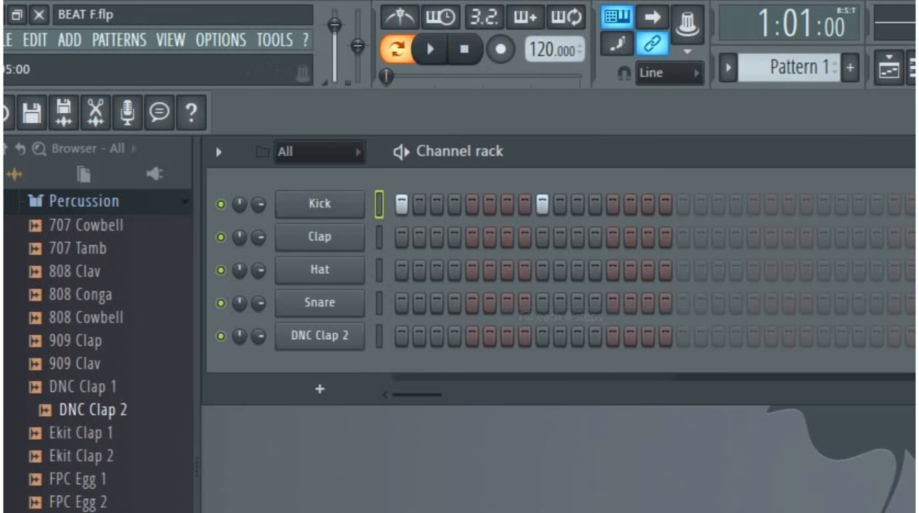
pyautogui.press('space')
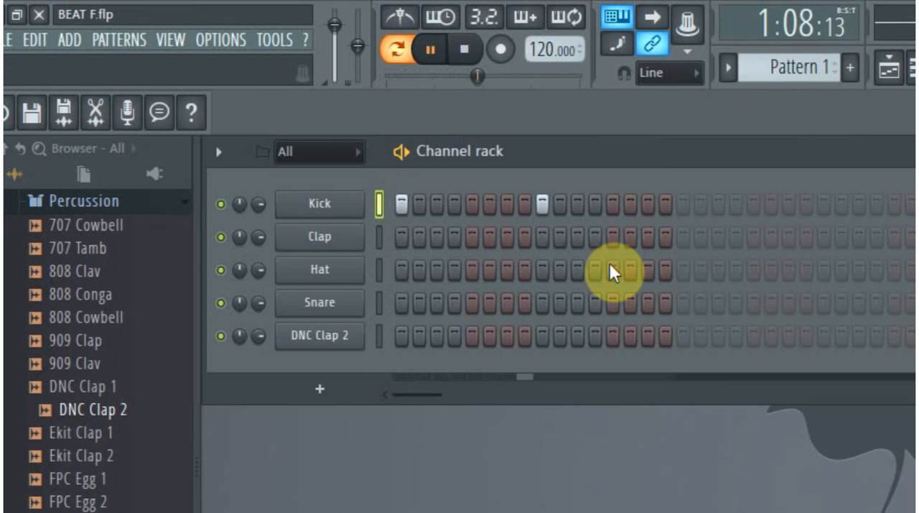
pyautogui.press('space')
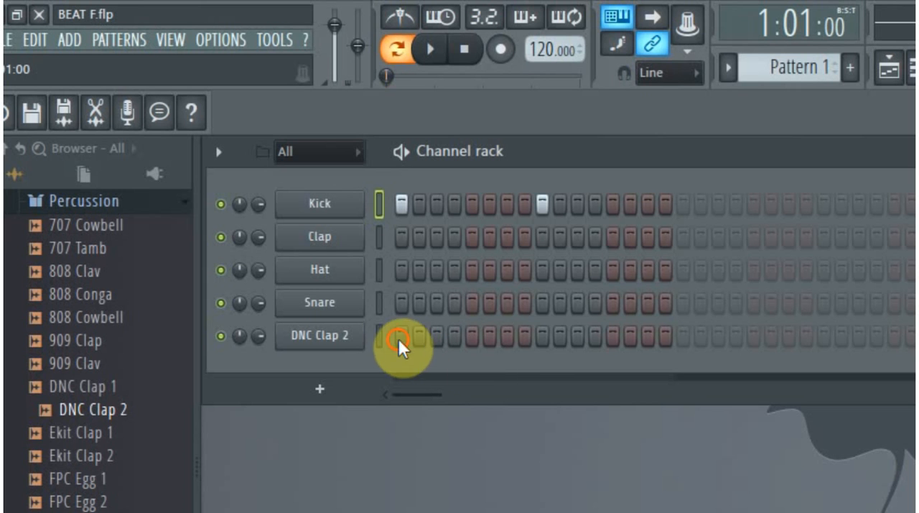
# - Try DNC Clap 2 and Clap in turn on steps 1 and 9 against the kick, removing the hits again
pyautogui.click(543, 336)
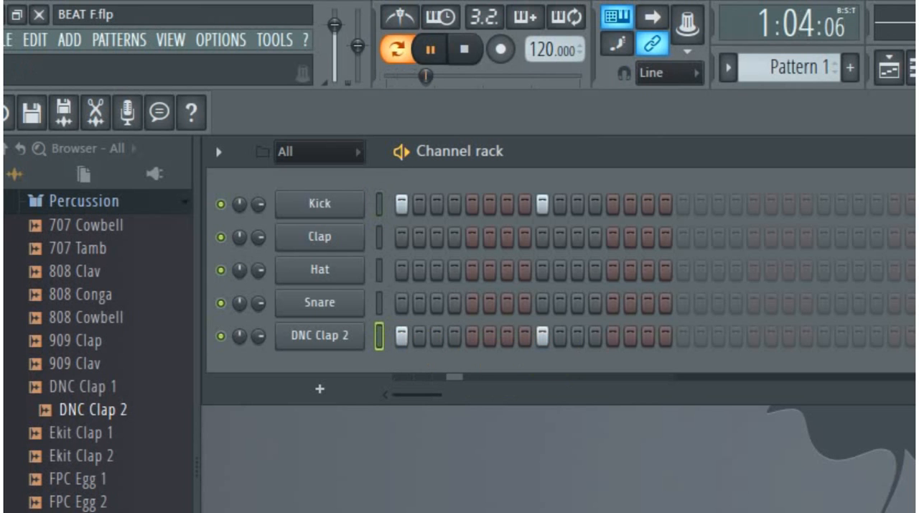
pyautogui.press('space')
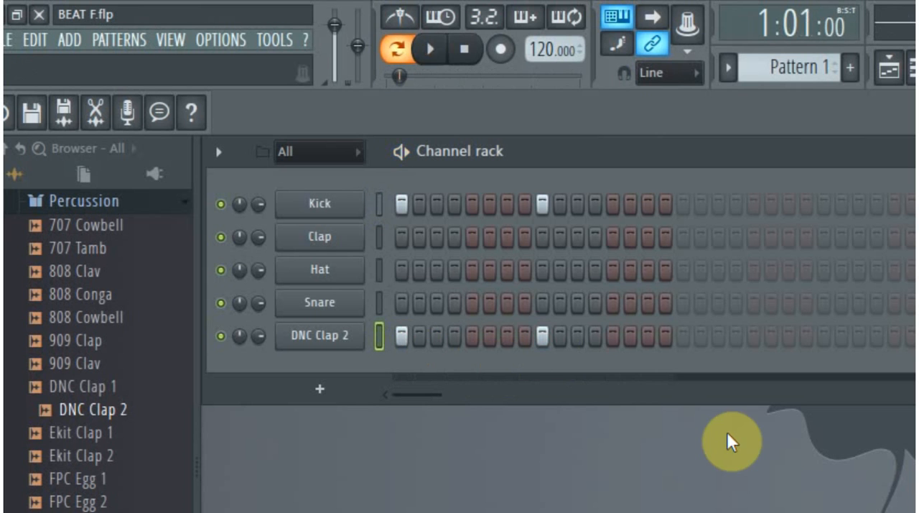
pyautogui.click(543, 238)
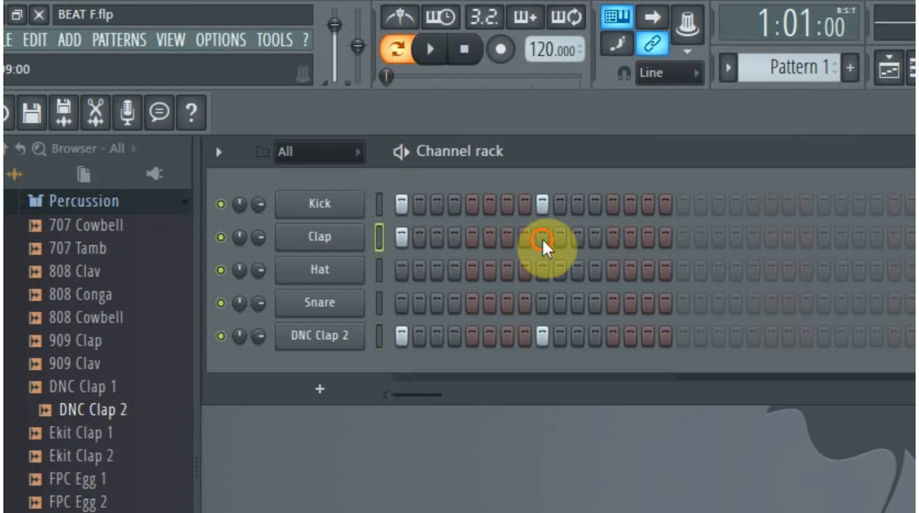
pyautogui.rightClick(545, 335)
pyautogui.rightClick(402, 337)
pyautogui.press('space')
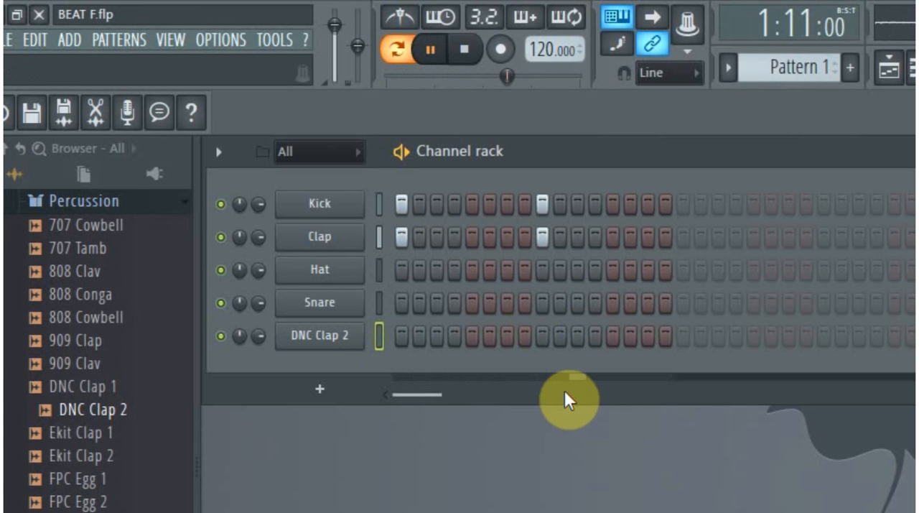
pyautogui.press('space')
pyautogui.rightClick(545, 238)
pyautogui.rightClick(402, 238)
pyautogui.click(379, 236)
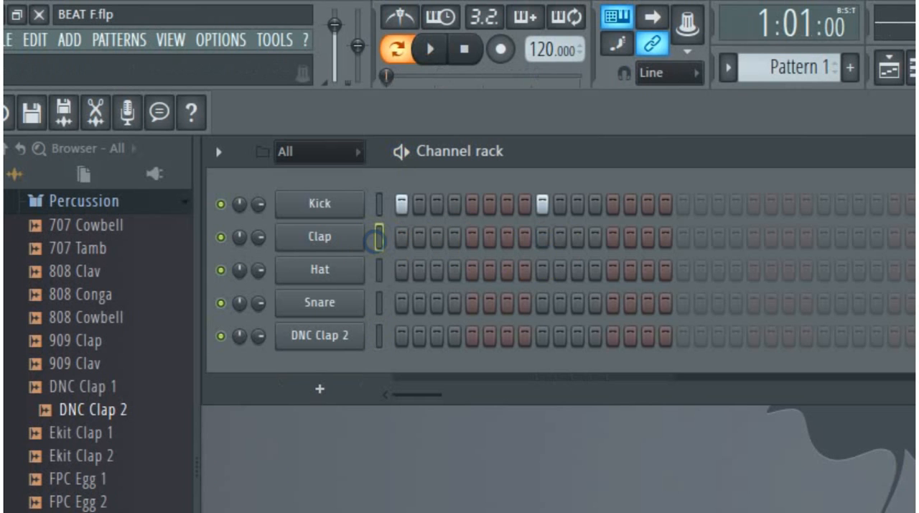
# - Add Ekit Clap 2 as a new channel below Kick and place its hits on steps 1 and 9
pyautogui.click(86, 433)
pyautogui.moveTo(100, 455); pyautogui.dragTo(327, 221)
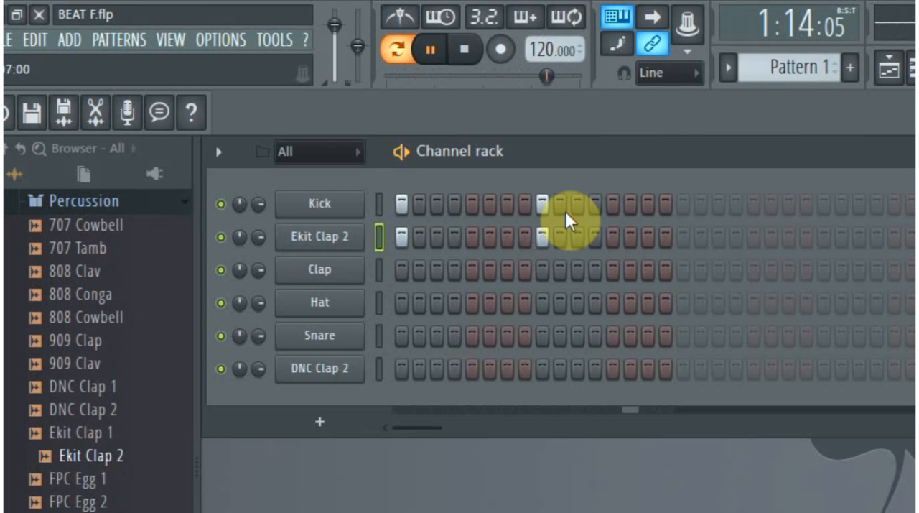
pyautogui.press('space')
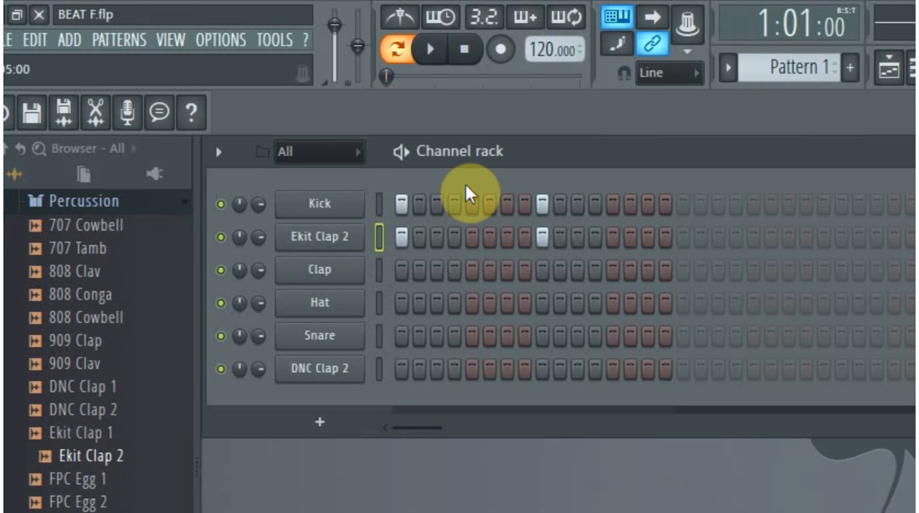
# - Extend Kick and Ekit Clap 2 with steps 13, 15, 17 and 25, and add Hat hits on steps 7, 19, 21 and 23
pyautogui.press('space')
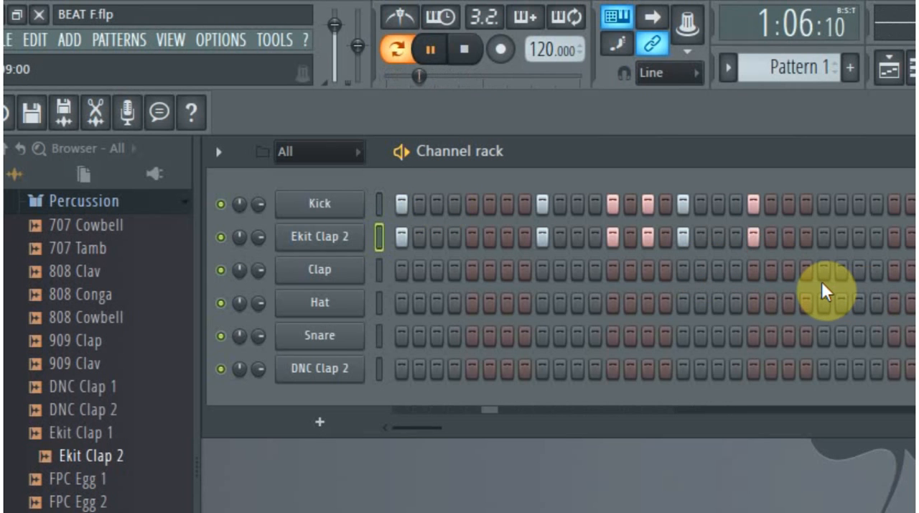
pyautogui.press('space')
pyautogui.click(718, 302)
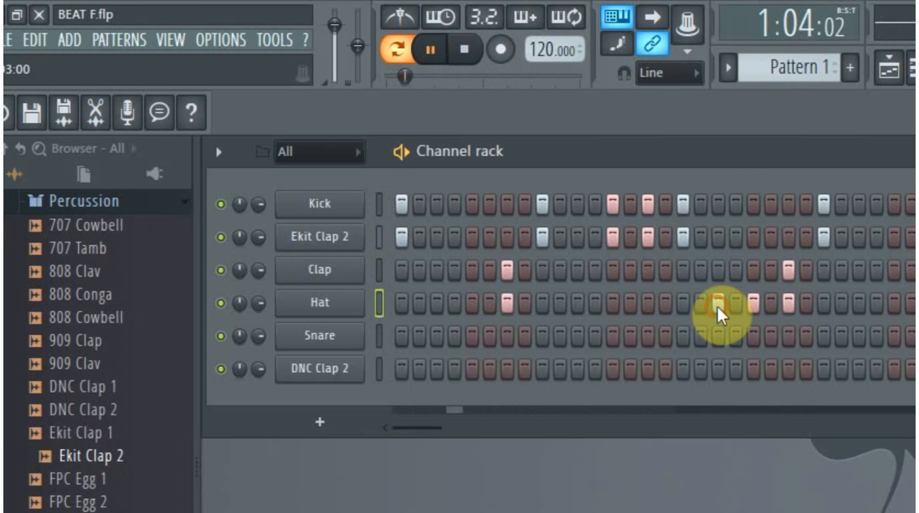
pyautogui.click(753, 302)
pyautogui.click(788, 302)
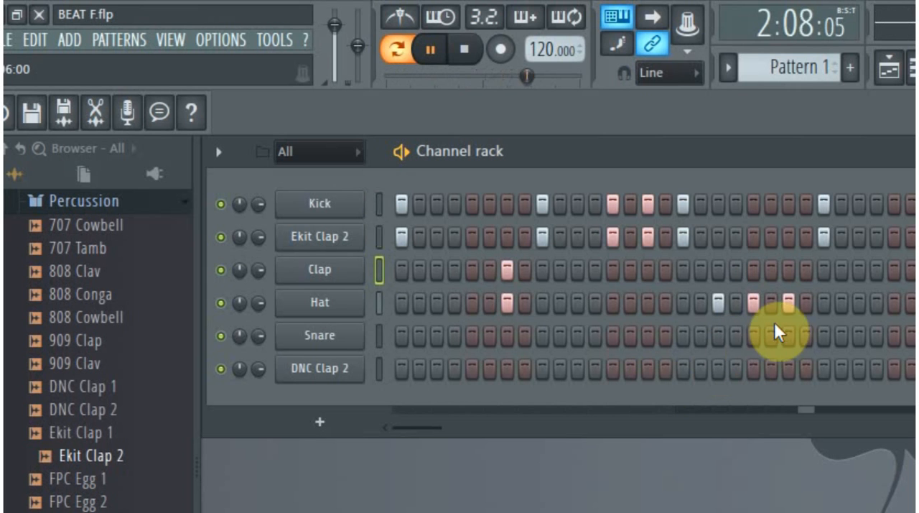
pyautogui.press('space')
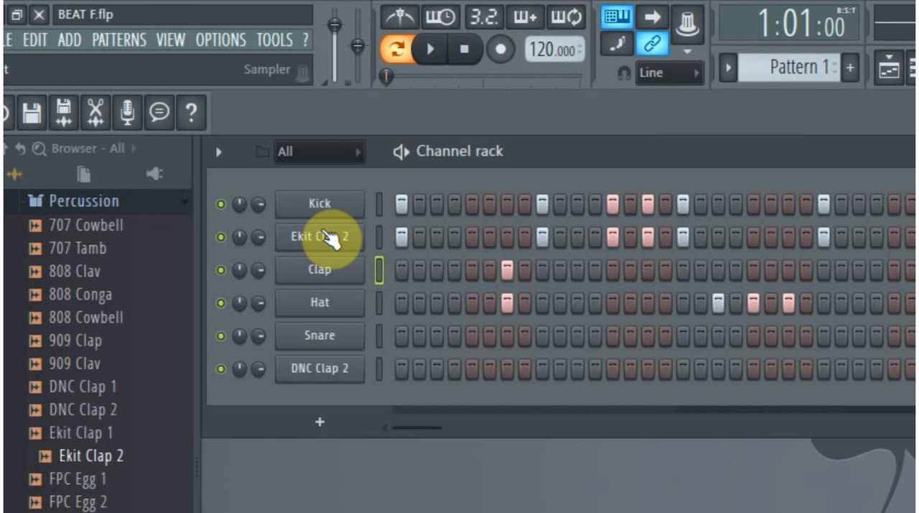
# - Fill the Hat channel with a hit on each 2 steps and play the pattern
pyautogui.rightClick(333, 309)
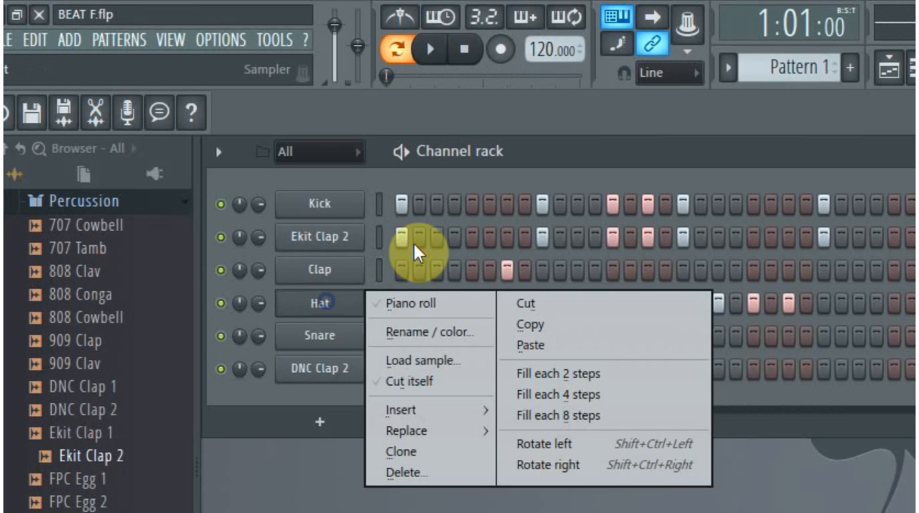
pyautogui.click(553, 373)
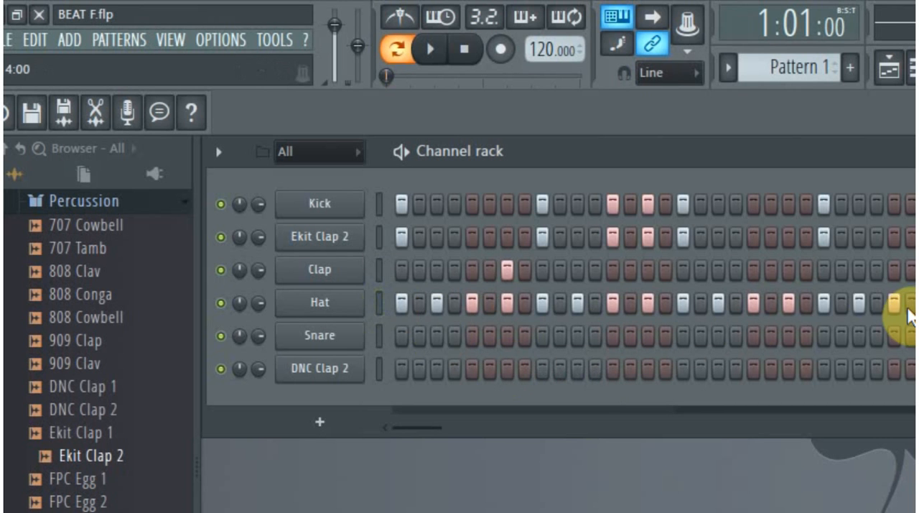
pyautogui.press('space')
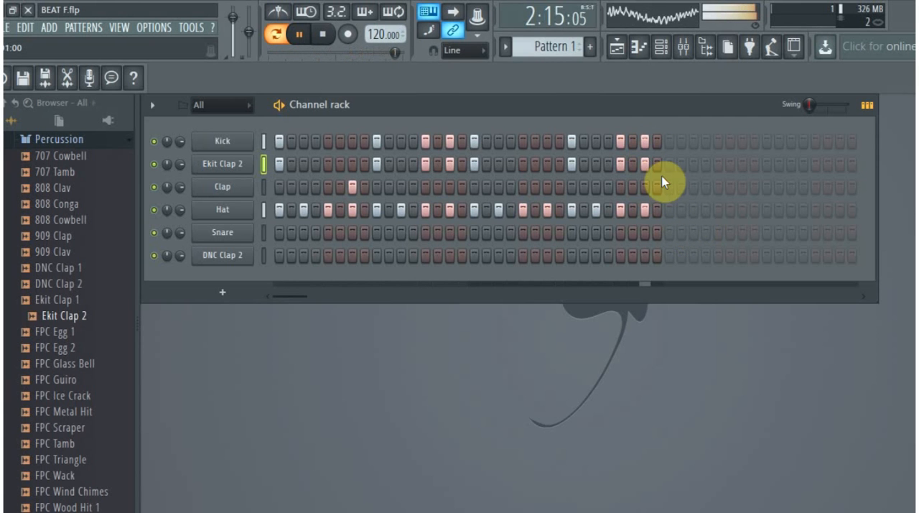
# - Rework the closing Kick and Ekit Clap 2 hits onto steps 28, 30 and 32 while the pattern plays
pyautogui.click(631, 140)
pyautogui.click(633, 164)
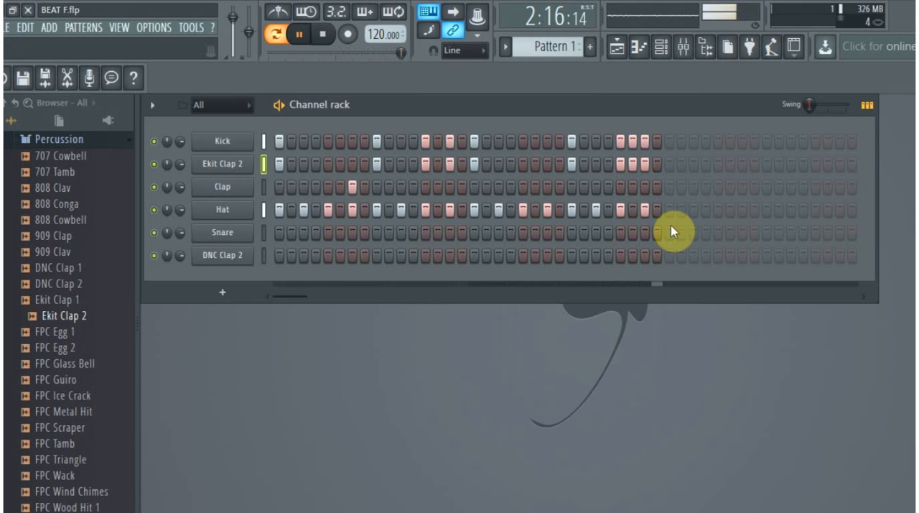
pyautogui.rightClick(622, 165)
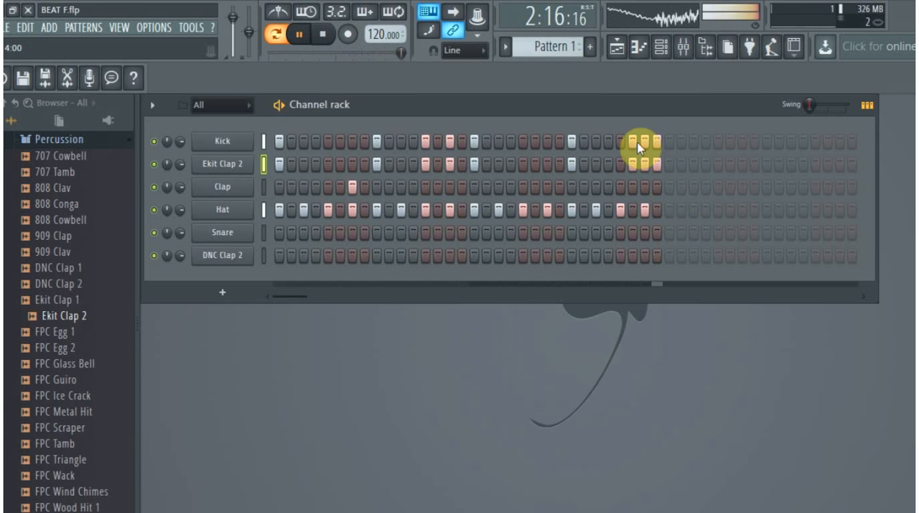
pyautogui.click(607, 165)
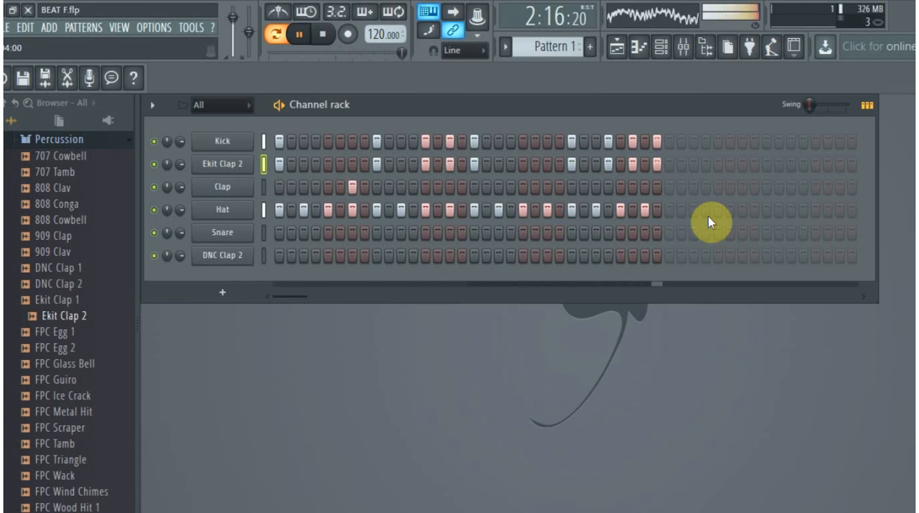
pyautogui.press('space')
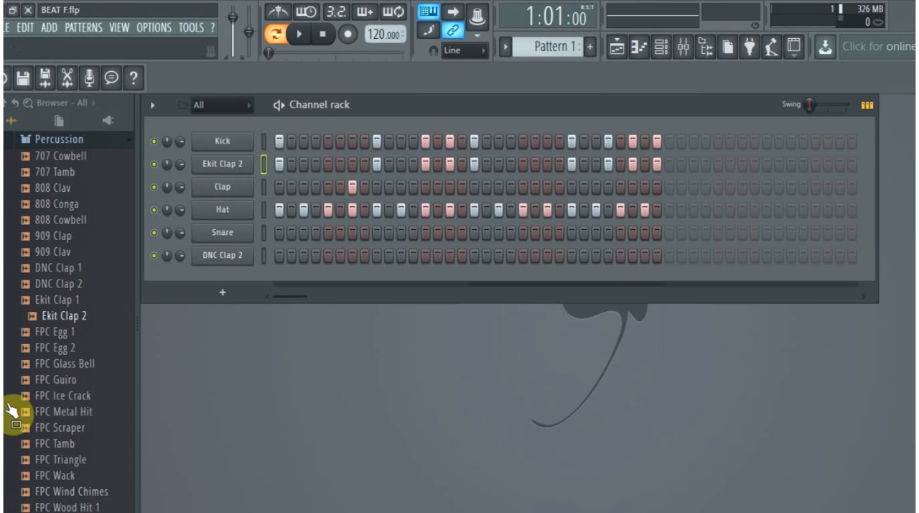
# - Open the beat A.flp project and examine its arrangement in the Playlist
pyautogui.click(6, 28)
pyautogui.click(44, 195)
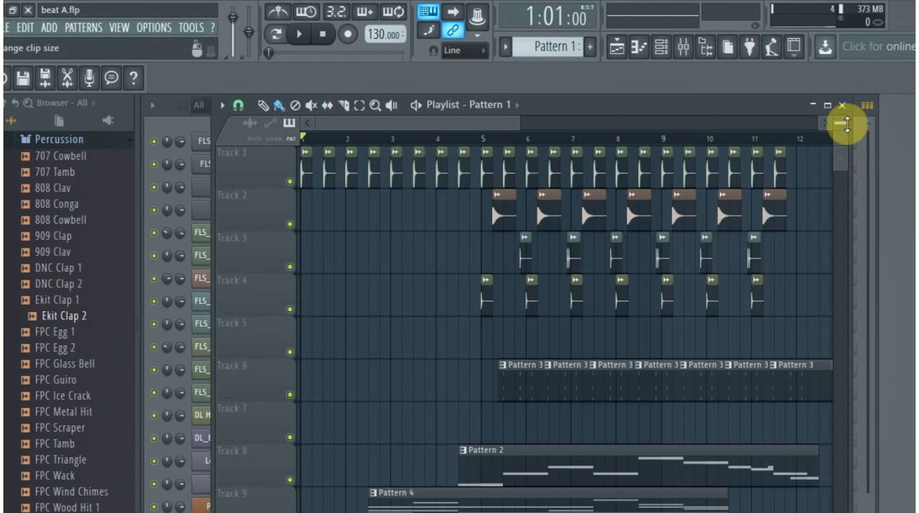
pyautogui.moveTo(852, 122); pyautogui.dragTo(918, 123)
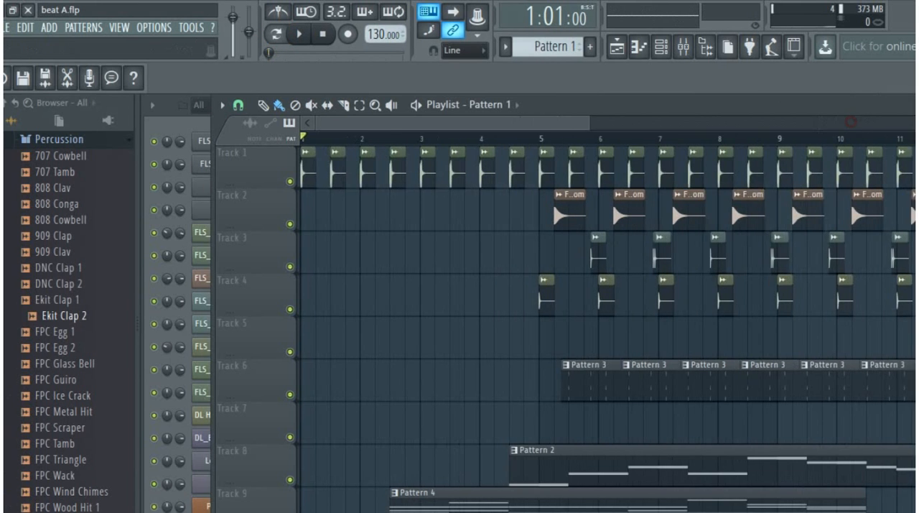
# - Solo Track 8 and play its Pattern 2 melody from about bar 5, returning the play position to the clip's start
pyautogui.rightClick(290, 480)
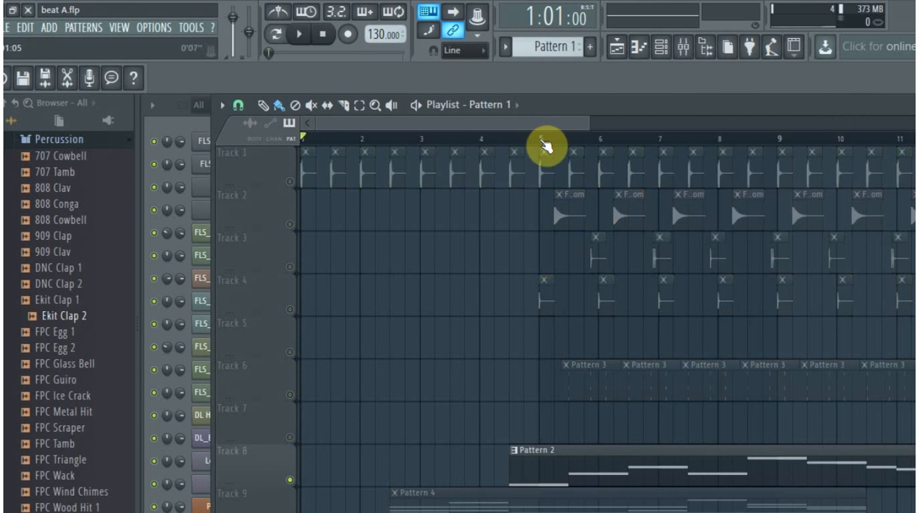
pyautogui.click(541, 139)
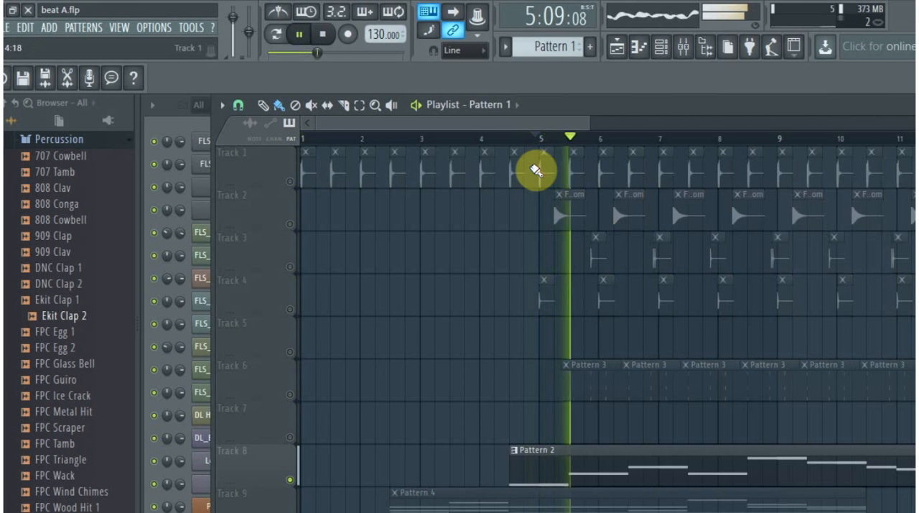
pyautogui.keyDown('ctrl'); pyautogui.scroll(-2, 310, 273); pyautogui.keyUp('ctrl')
pyautogui.keyDown('ctrl'); pyautogui.scroll(2, 463, 304); pyautogui.keyUp('ctrl')
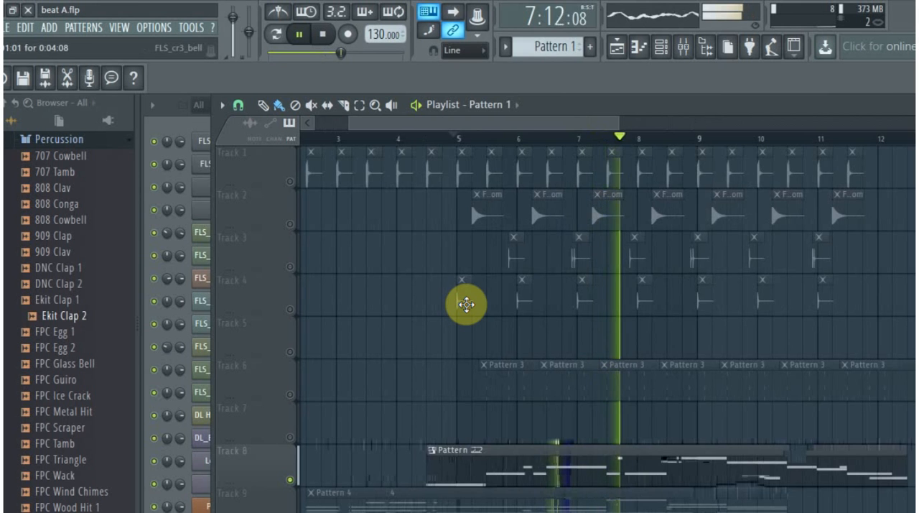
pyautogui.keyDown('ctrl'); pyautogui.scroll(-2, 427, 316); pyautogui.keyUp('ctrl')
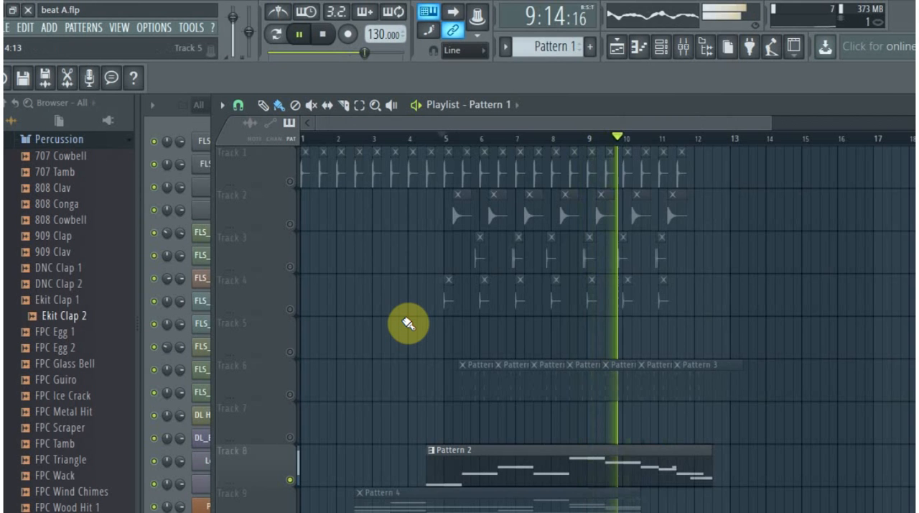
pyautogui.keyDown('ctrl'); pyautogui.scroll(2, 407, 323); pyautogui.keyUp('ctrl')
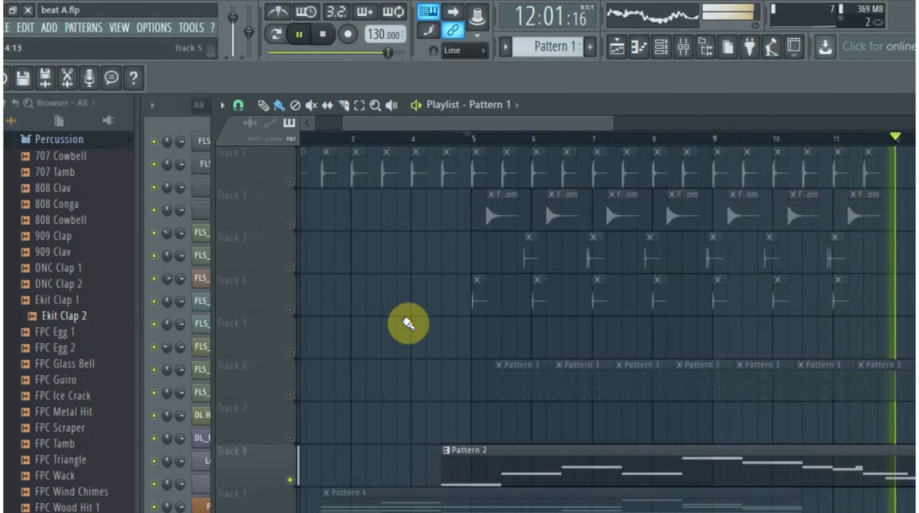
pyautogui.press('space')
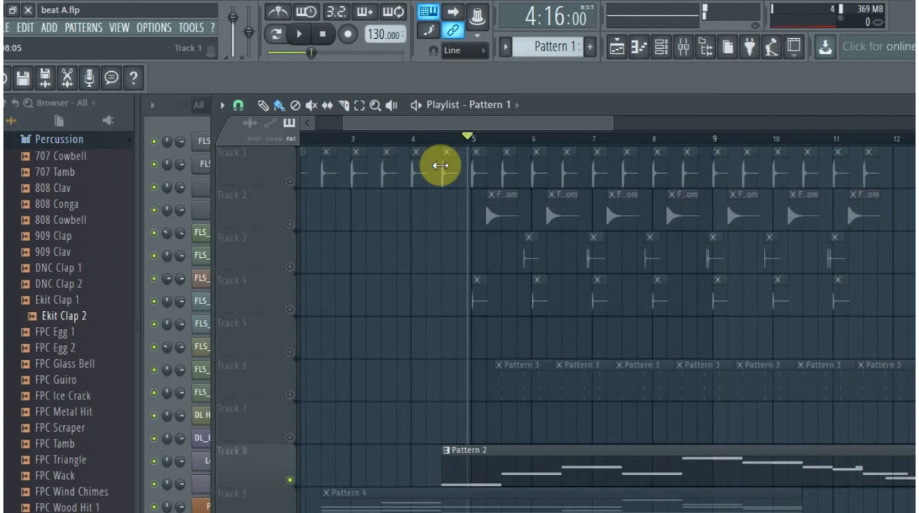
pyautogui.click(449, 138)
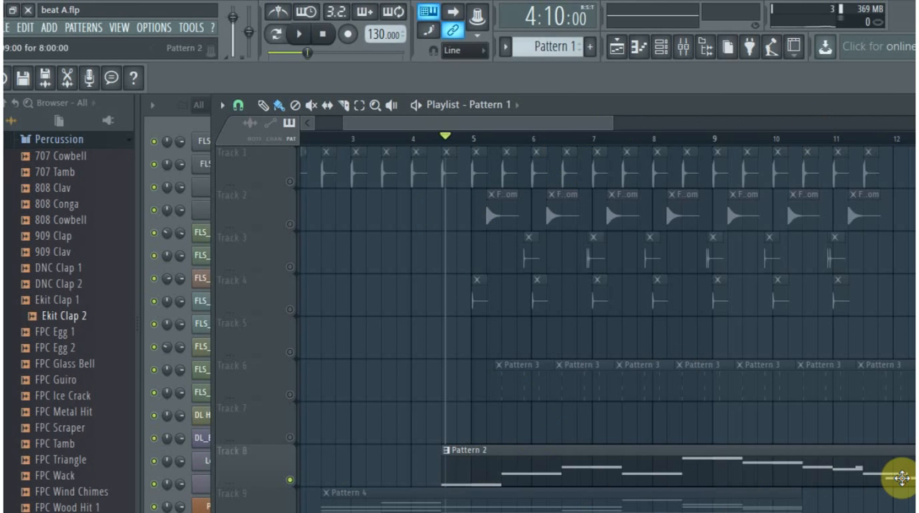
# - Inspect the sample settings of the FLS_cd1_dom, FLS_ct4_sak and FLS_cr3_bell clips on Tracks 2 to 4
pyautogui.scroll(-3, 449, 374)
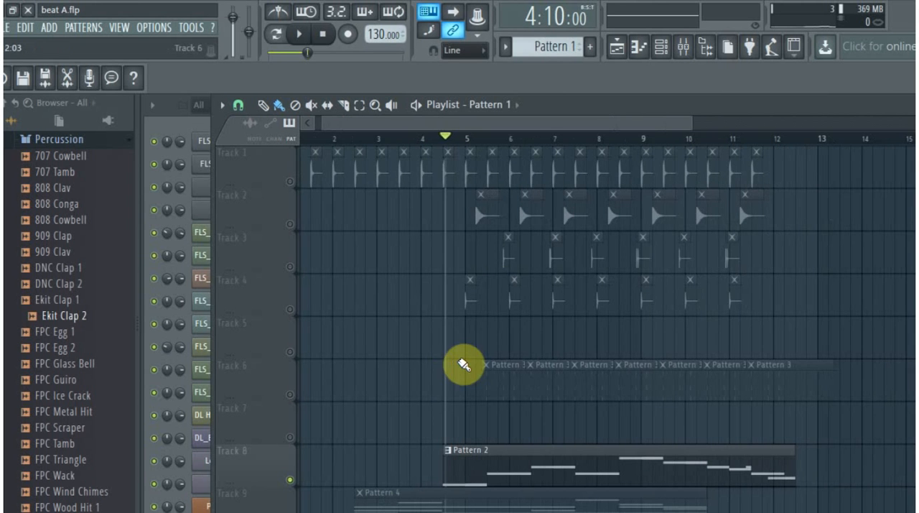
pyautogui.scroll(4, 454, 368)
pyautogui.scroll(-1, 441, 319)
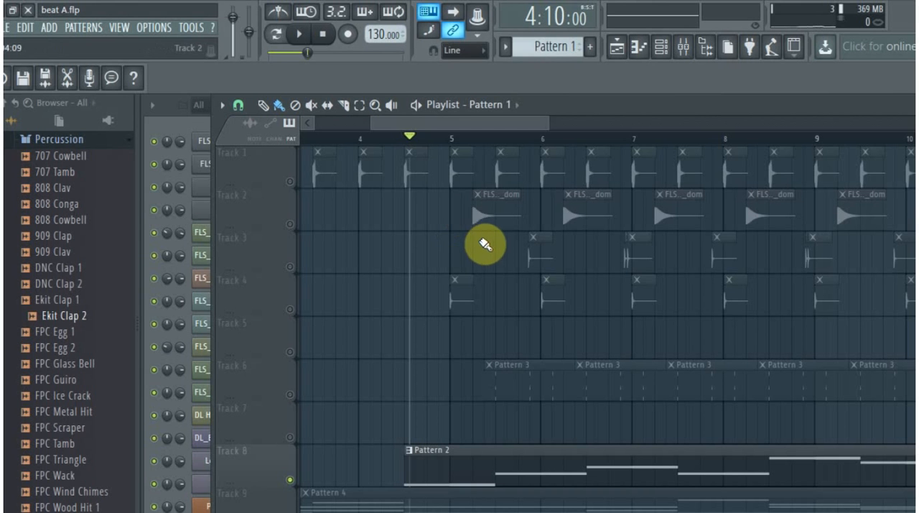
pyautogui.doubleClick(493, 216)
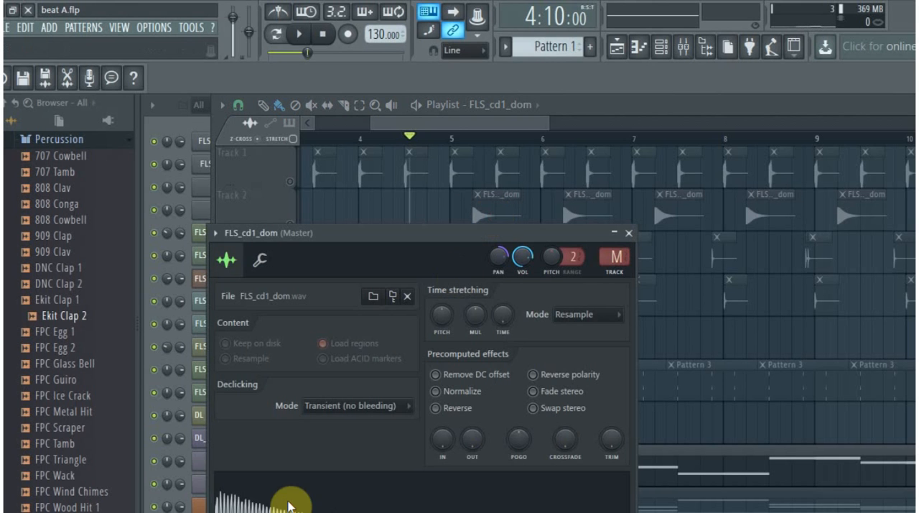
pyautogui.click(622, 230)
pyautogui.scroll(3, 537, 268)
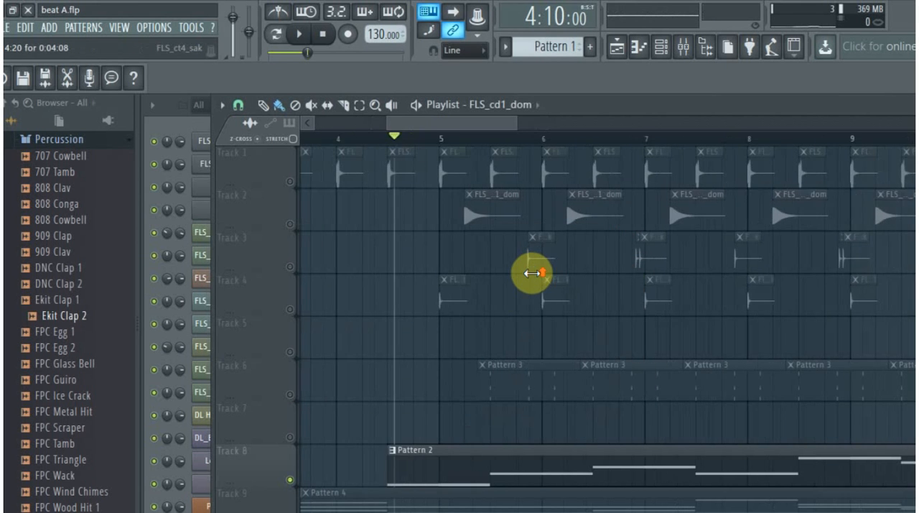
pyautogui.doubleClick(538, 268)
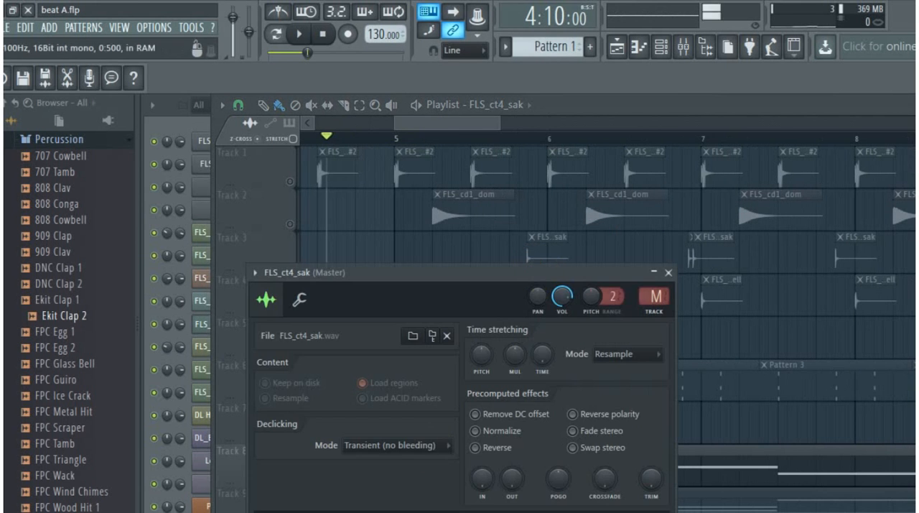
pyautogui.click(668, 273)
pyautogui.doubleClick(559, 300)
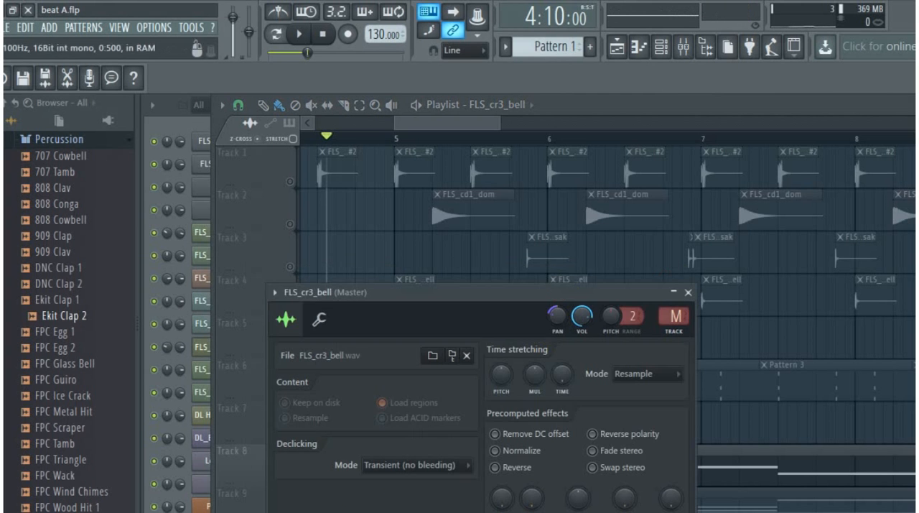
pyautogui.click(690, 293)
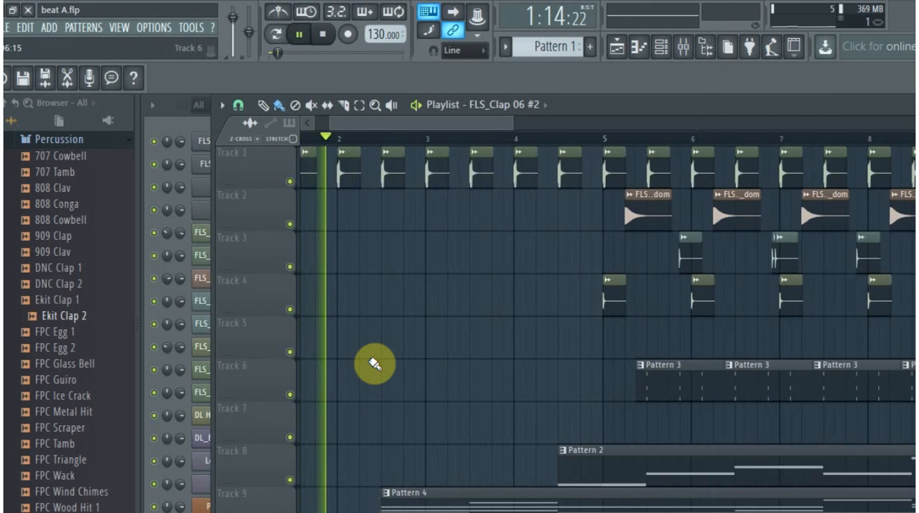
# - Play the arrangement with all tracks audible and follow its drum, Pattern 3, Pattern 2 and Pattern 4 clips
pyautogui.scroll(-3, 318, 403)
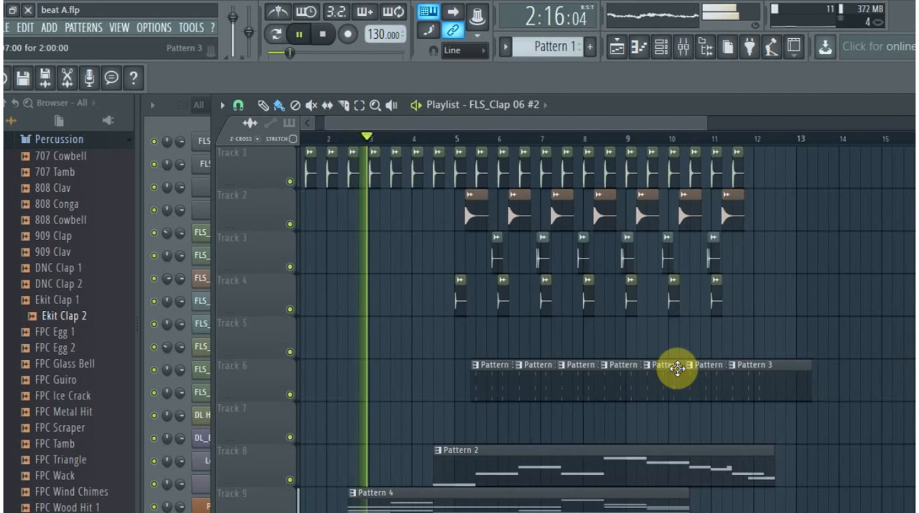
pyautogui.scroll(2, 512, 401)
pyautogui.scroll(-2, 506, 401)
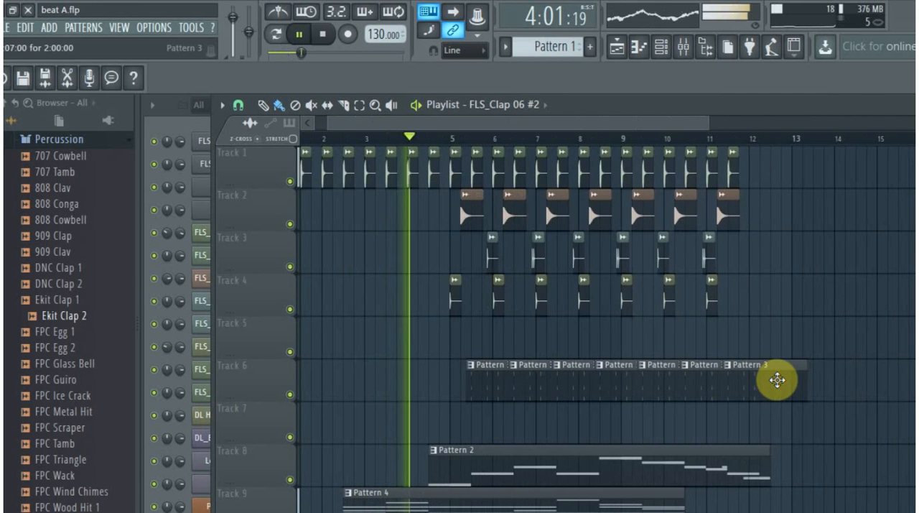
pyautogui.scroll(2, 602, 402)
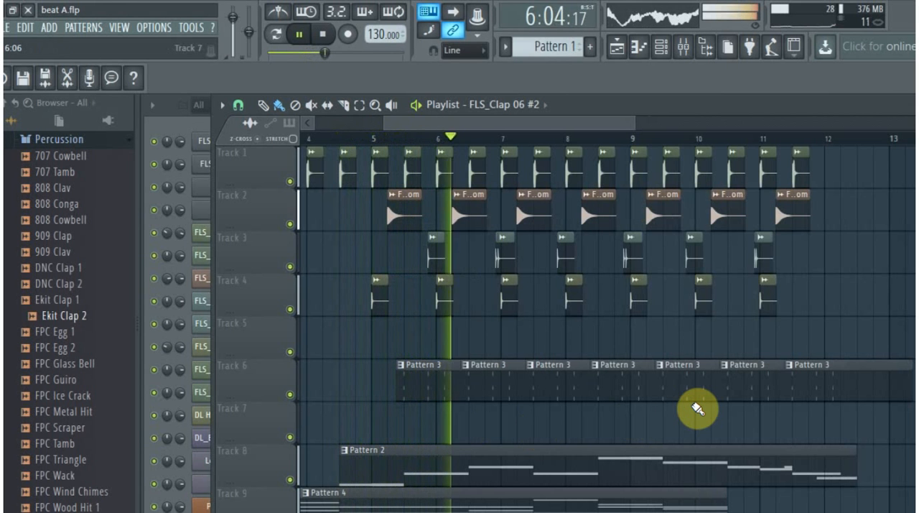
pyautogui.scroll(2, 693, 407)
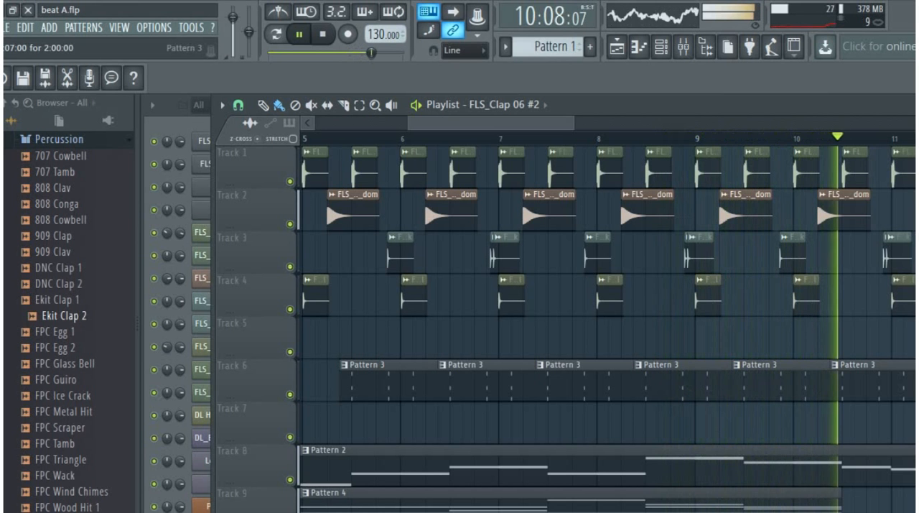
pyautogui.click(845, 511)
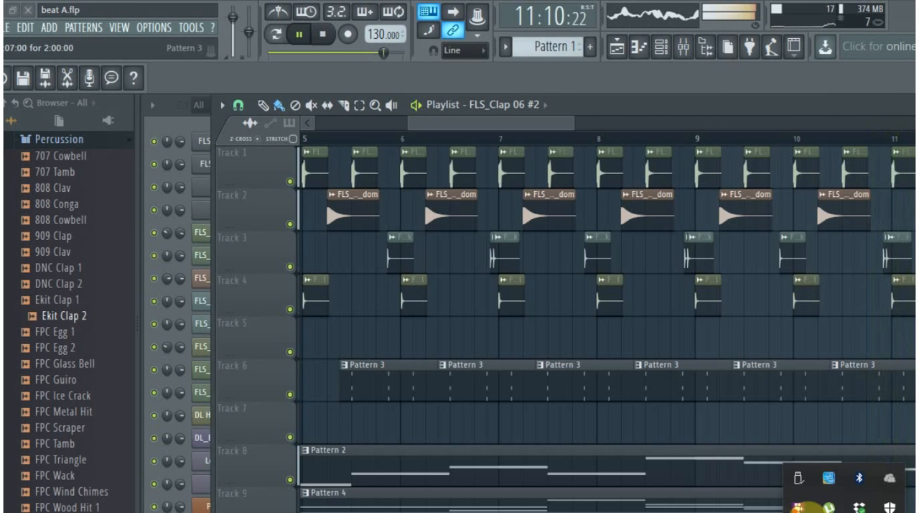
pyautogui.rightClick(803, 509)
pyautogui.scroll(-3, 424, 434)
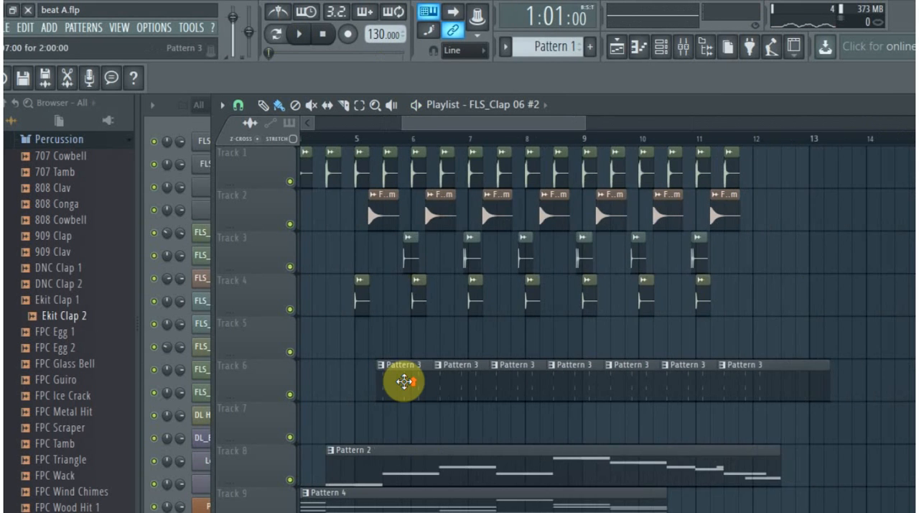
pyautogui.scroll(5, 405, 382)
pyautogui.scroll(-2, 360, 316)
pyautogui.scroll(4, 322, 341)
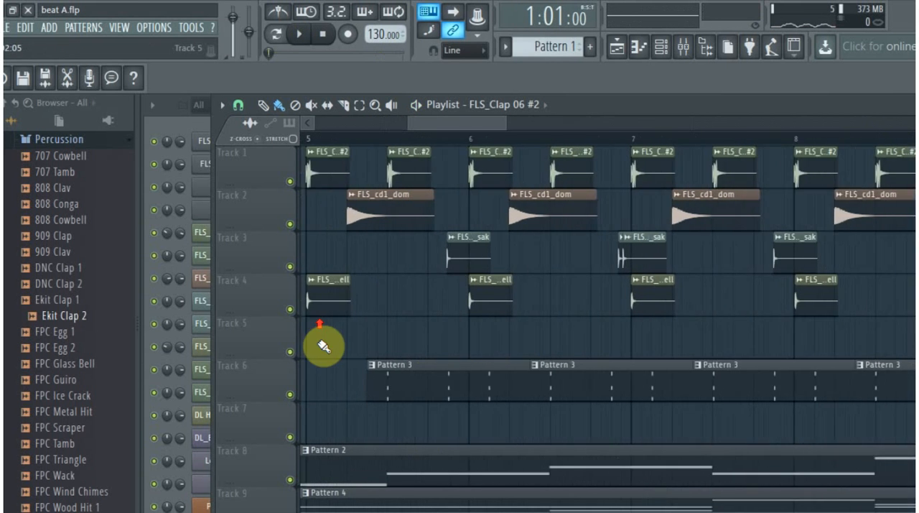
pyautogui.scroll(-3, 323, 338)
pyautogui.scroll(2, 322, 328)
pyautogui.scroll(2, 456, 389)
pyautogui.scroll(-2, 456, 386)
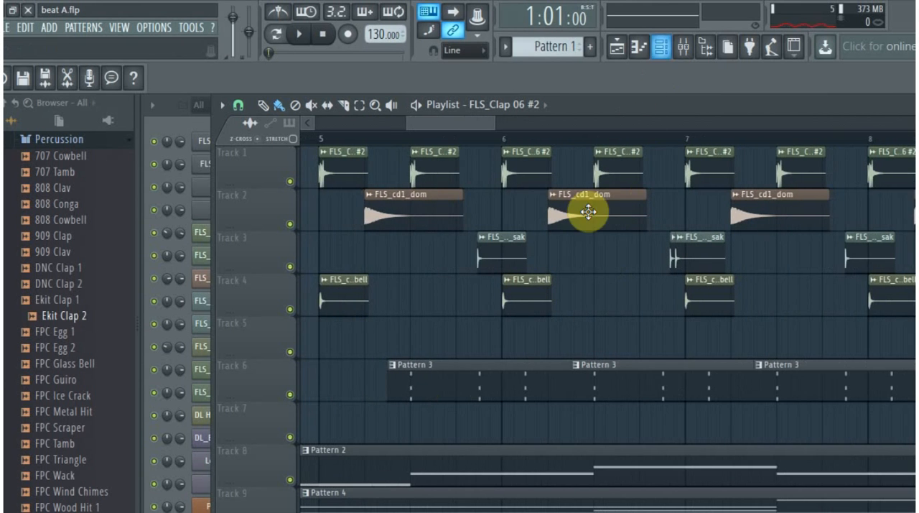
# - Open Pattern 3's Plucked! notes in the Piano roll, play them, and close the Piano roll
pyautogui.doubleClick(400, 363)
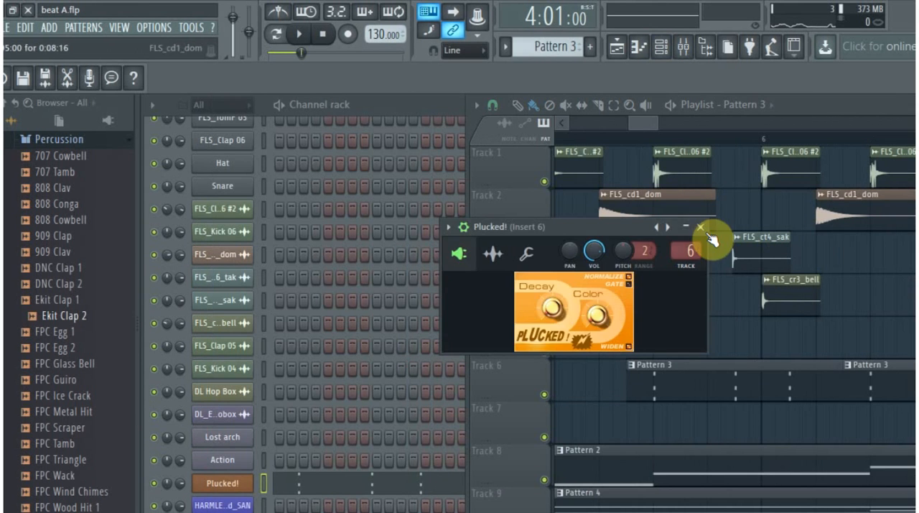
pyautogui.click(706, 230)
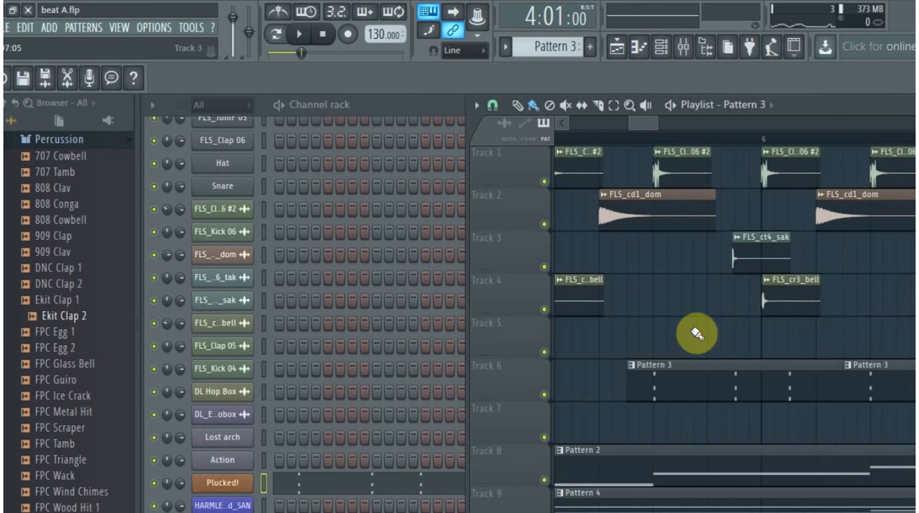
pyautogui.click(362, 489)
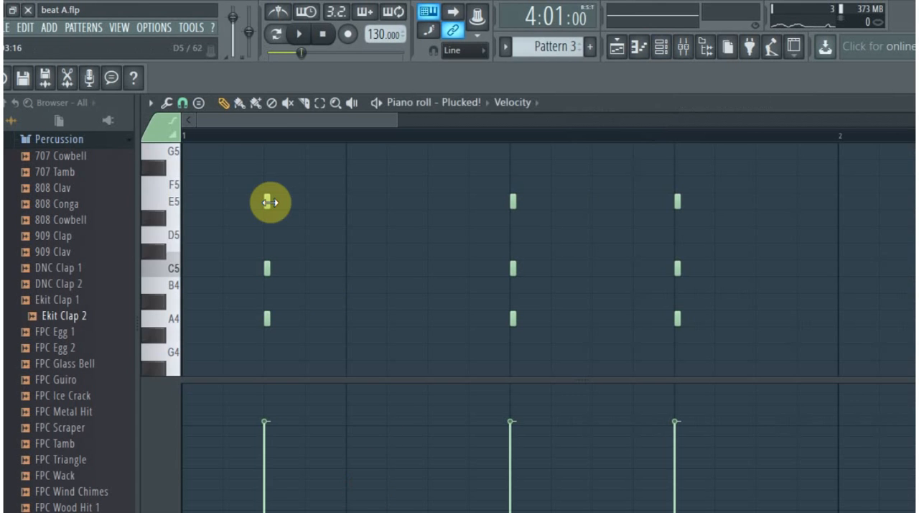
pyautogui.press('space')
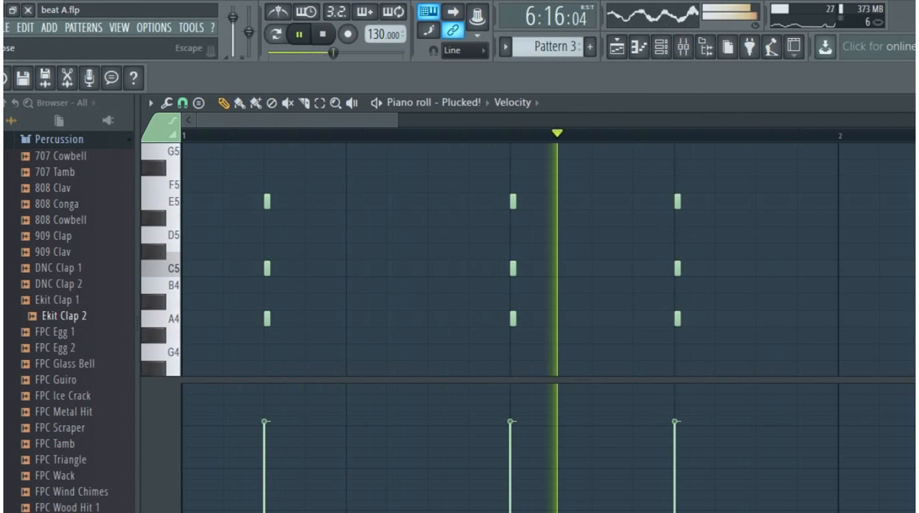
pyautogui.press('space')
pyautogui.press('Escape')
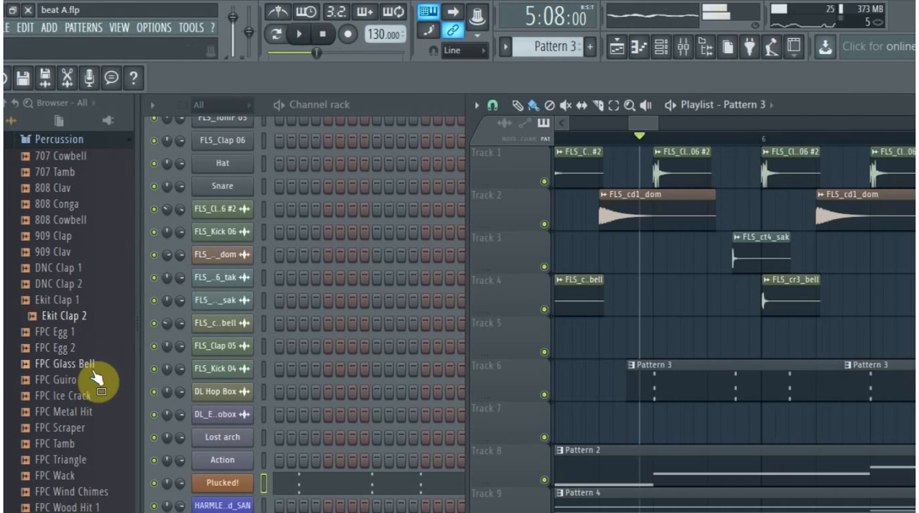
# - View the Plucked! channel's plugin settings and close the plugin window
pyautogui.click(234, 488)
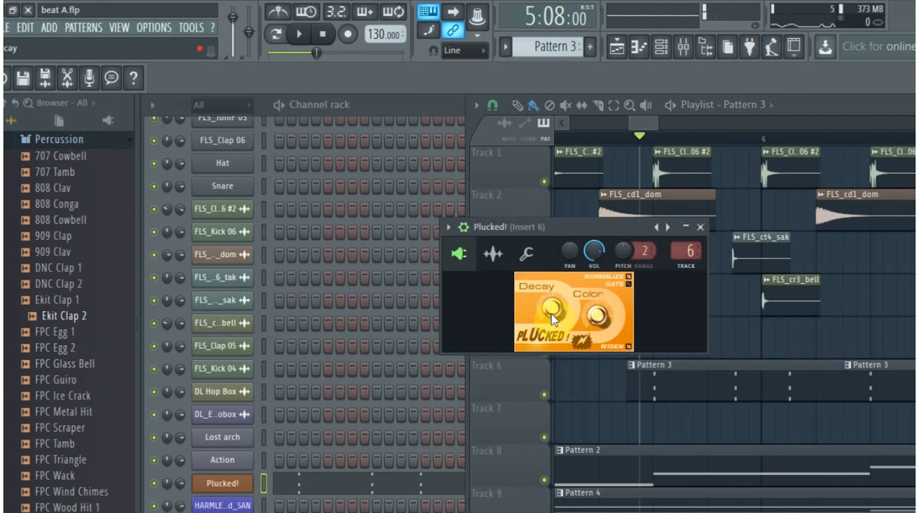
pyautogui.click(680, 239)
pyautogui.click(701, 228)
# - Widen the Playlist over the Channel rack's step grid to show more of the arrangement
pyautogui.keyDown('ctrl'); pyautogui.scroll(-3, 536, 348); pyautogui.keyUp('ctrl')
pyautogui.moveTo(468, 150); pyautogui.dragTo(273, 188)
pyautogui.scroll(-4, 375, 304)
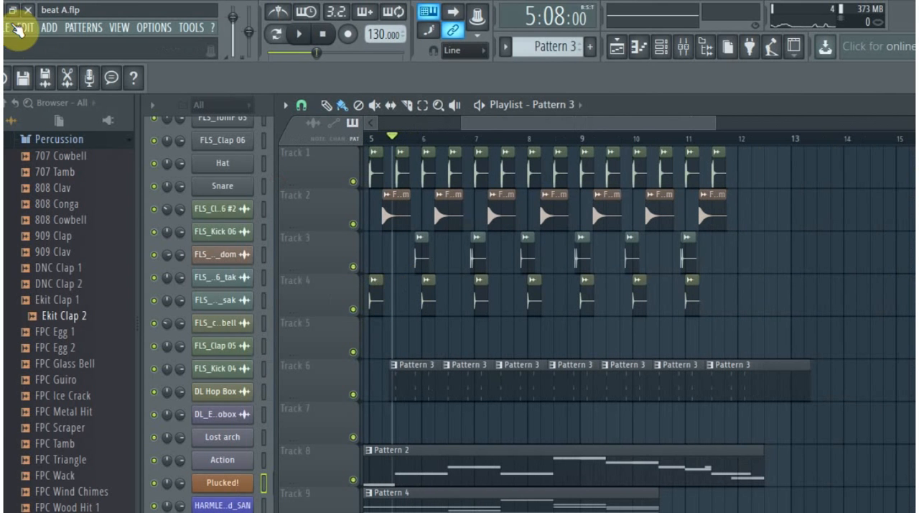
# - Look through the minimal new-project templates and briefly view the Plucked! plugin window again
pyautogui.click(7, 30)
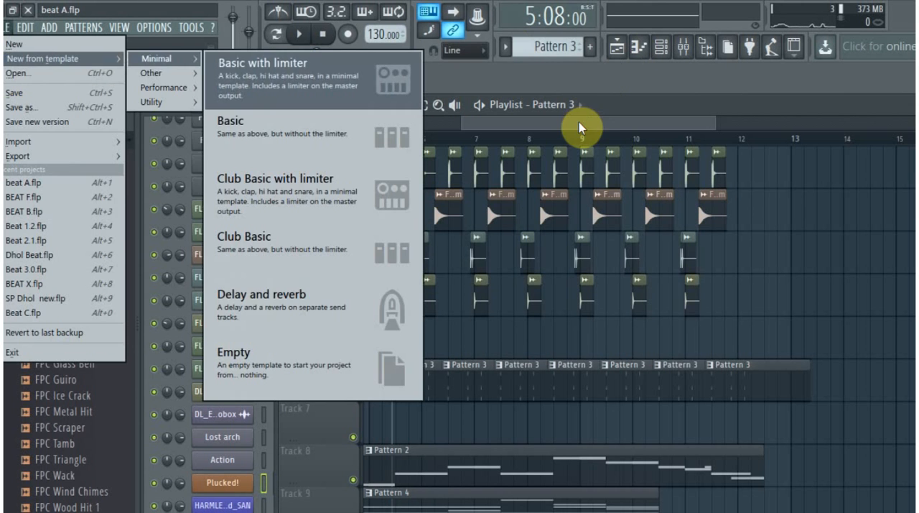
pyautogui.click(224, 482)
pyautogui.click(706, 228)
# - Look through the instrument plugins available for a new channel without adding one
pyautogui.keyDown('ctrl'); pyautogui.scroll(2, 399, 410); pyautogui.keyUp('ctrl')
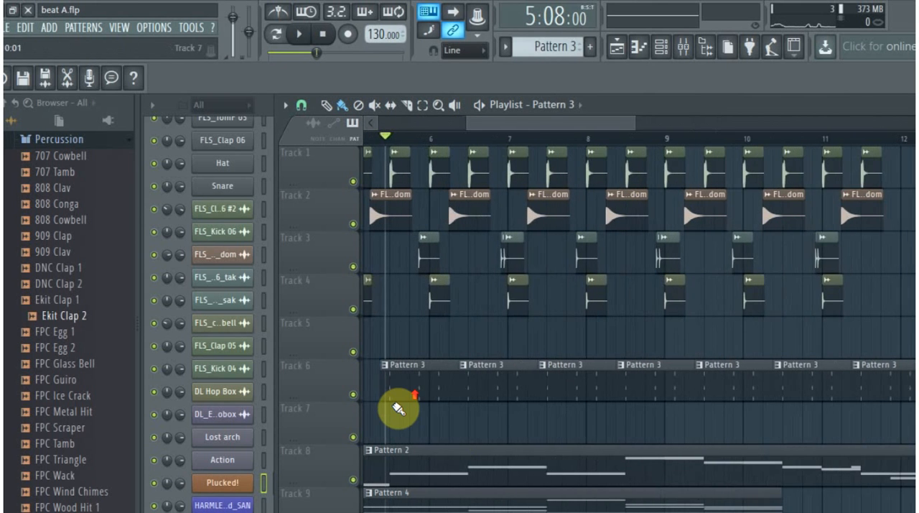
pyautogui.keyDown('ctrl'); pyautogui.scroll(1, 399, 410); pyautogui.keyUp('ctrl')
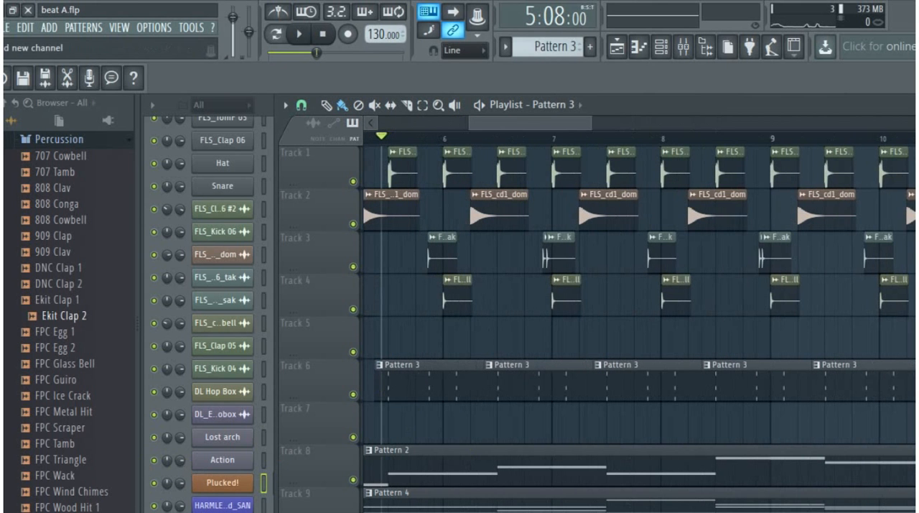
pyautogui.click(221, 511)
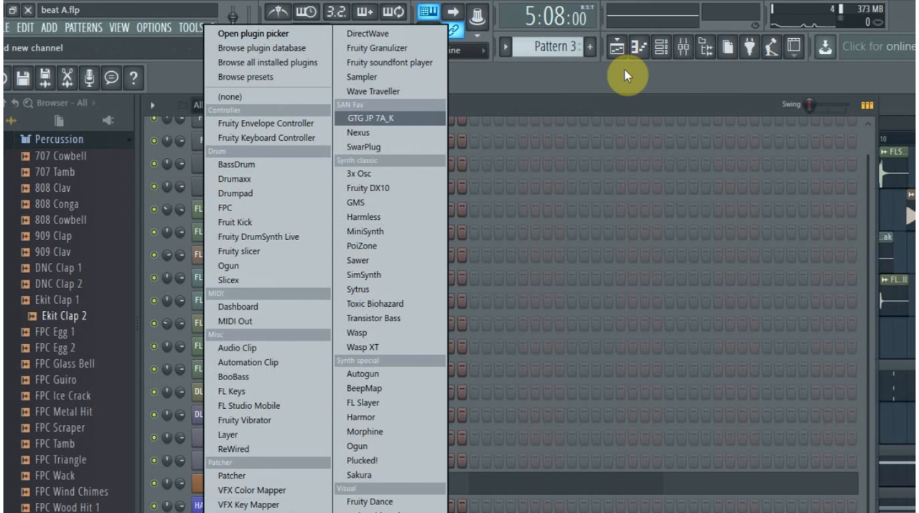
pyautogui.click(626, 115)
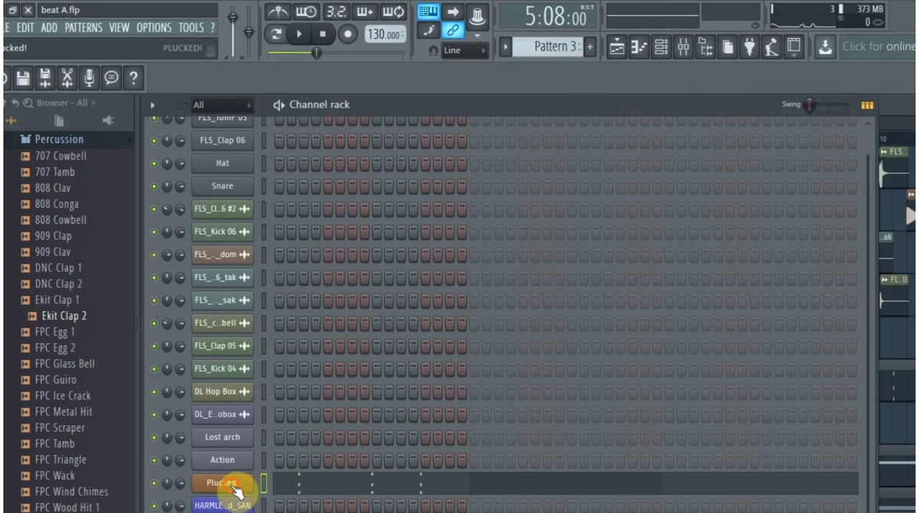
# - Switch the Plucked! channel's mixer routing to Master and back to insert 6
pyautogui.click(234, 484)
pyautogui.press('F5')
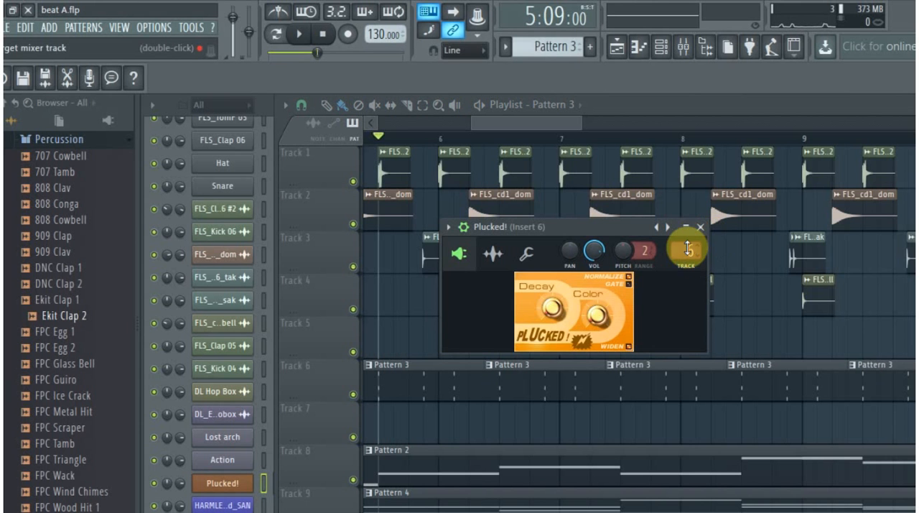
pyautogui.click(688, 250)
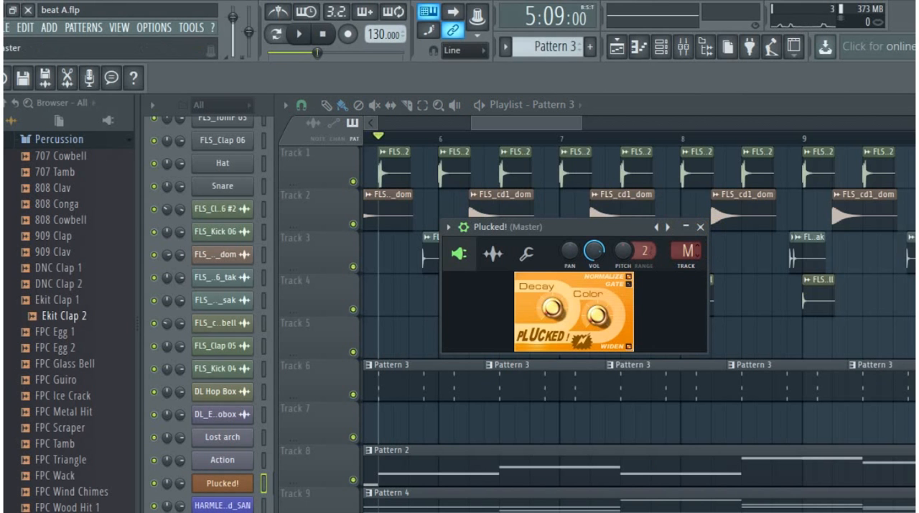
pyautogui.press('space')
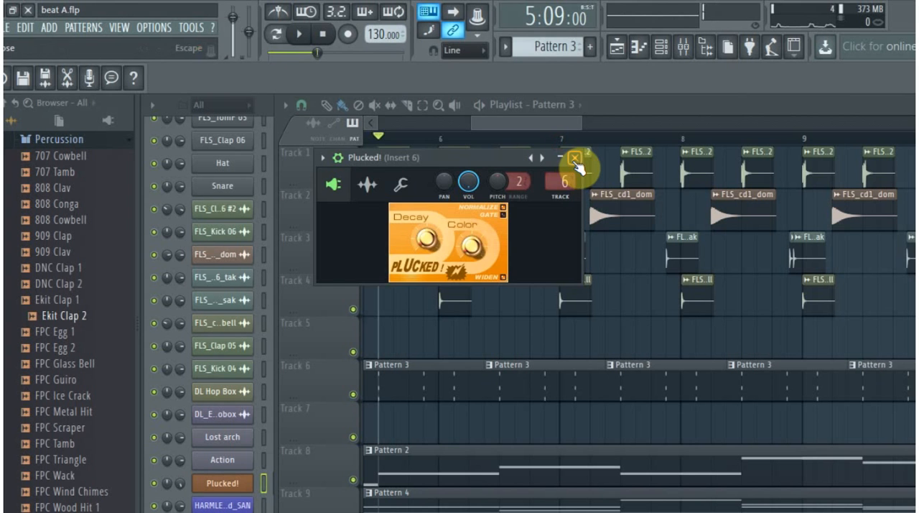
# - Close the Plucked! window and play a short stretch of the arrangement
pyautogui.click(576, 160)
pyautogui.press('space')
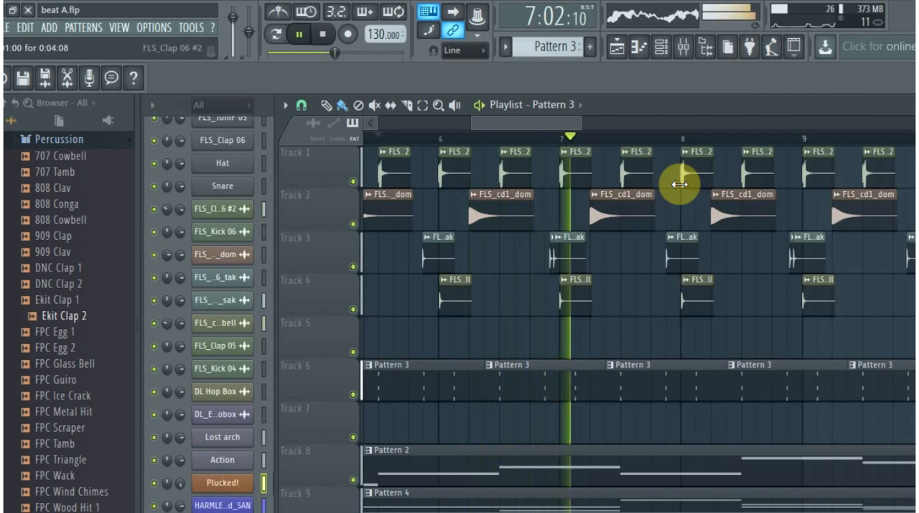
pyautogui.press('space')
# - Open the mixer and view the Vocodex effect loaded on insert 6
pyautogui.click(688, 47)
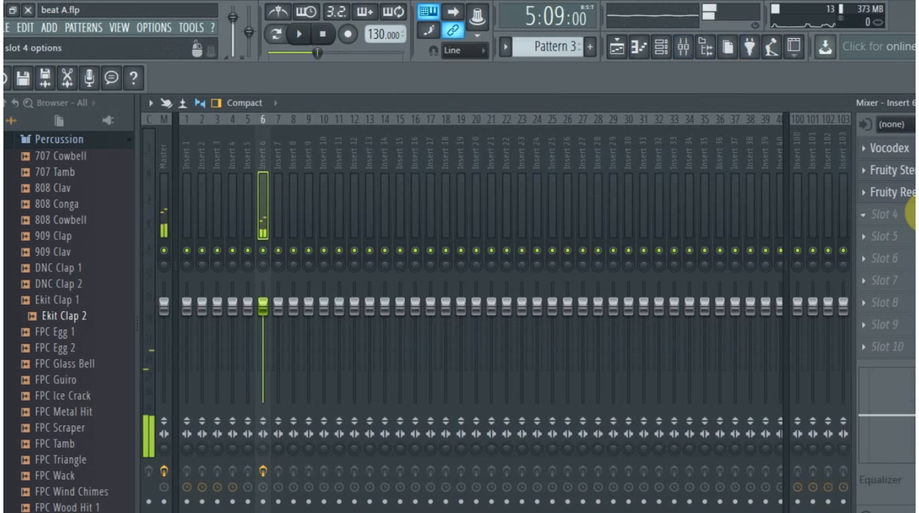
pyautogui.click(894, 149)
pyautogui.moveTo(538, 171); pyautogui.dragTo(582, 102)
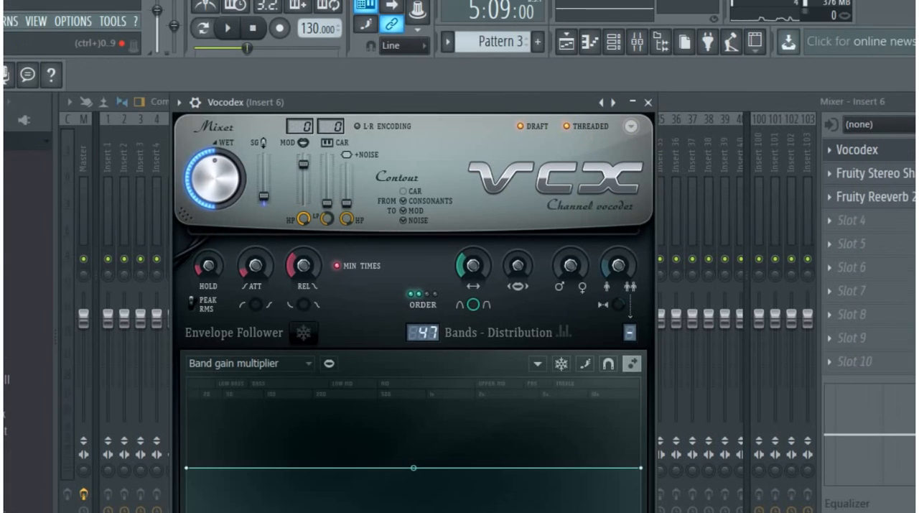
# - Bypass the Vocodex effect on insert 6 and switch it back on
pyautogui.click(907, 154)
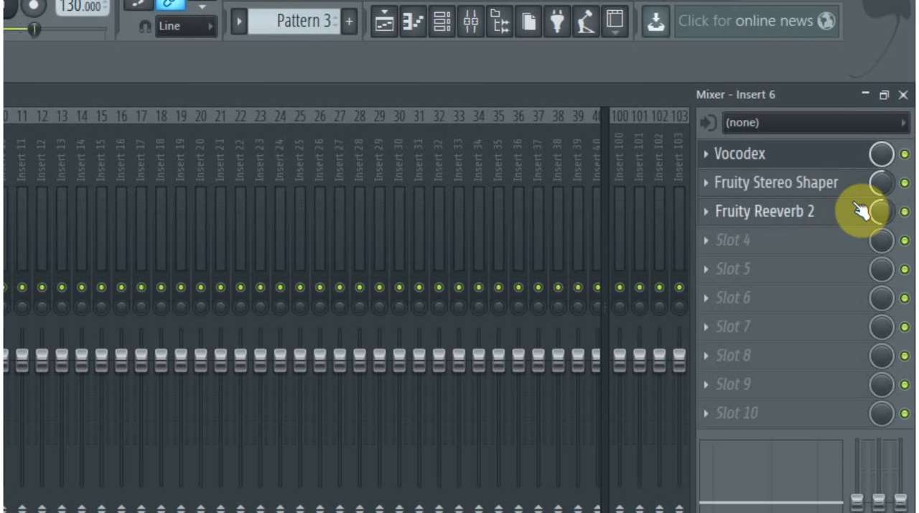
pyautogui.click(886, 96)
pyautogui.click(674, 205)
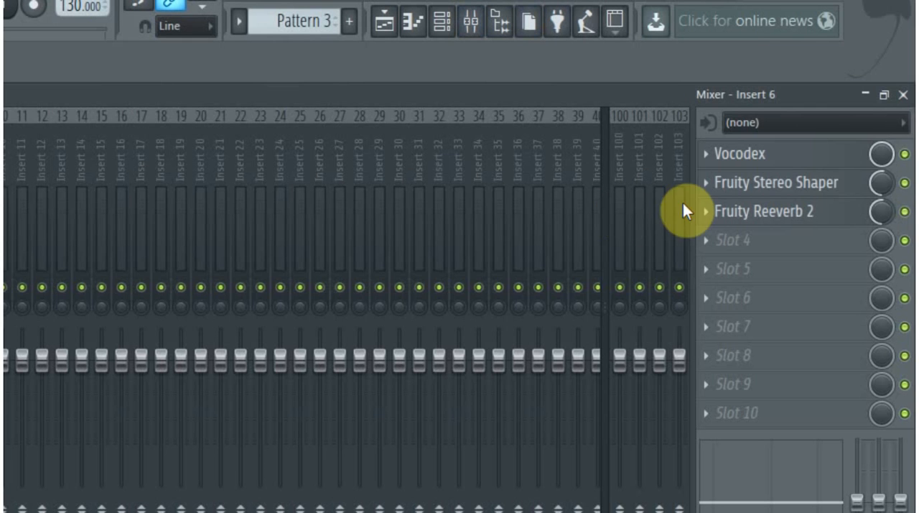
pyautogui.click(904, 154)
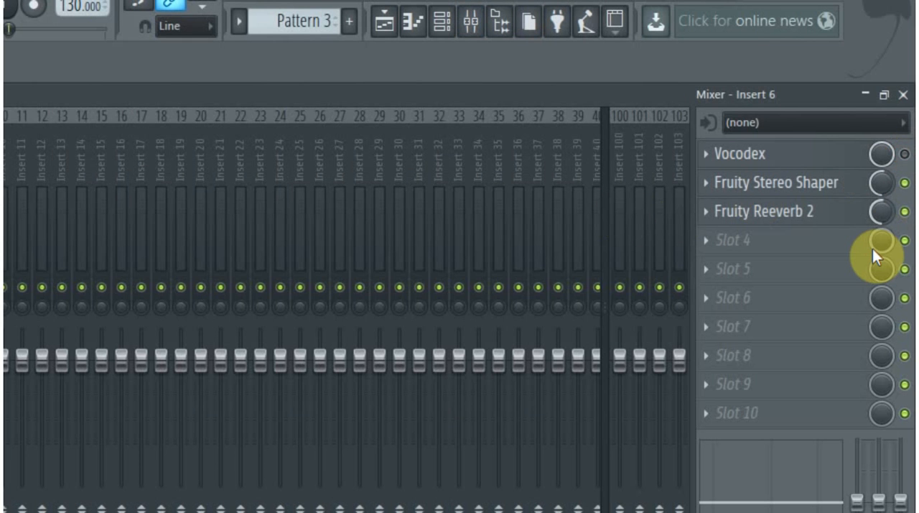
pyautogui.click(903, 153)
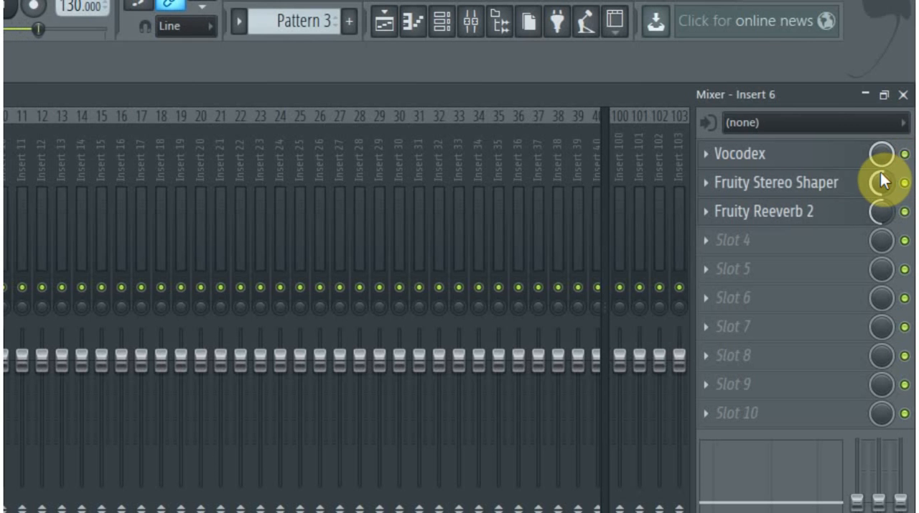
# - Step forward through several Vocodex presets on insert 6 during playback and close the effect window
pyautogui.click(793, 154)
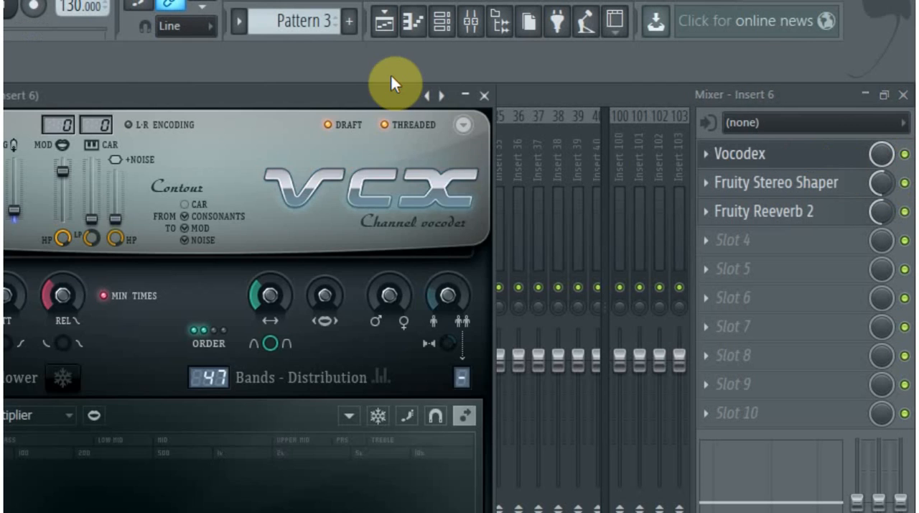
pyautogui.click(443, 97)
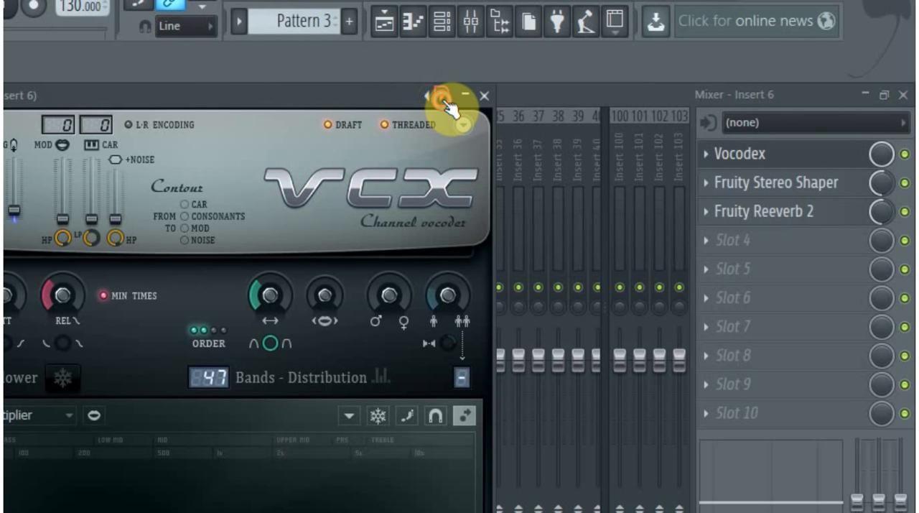
pyautogui.click(444, 100)
pyautogui.click(444, 100)
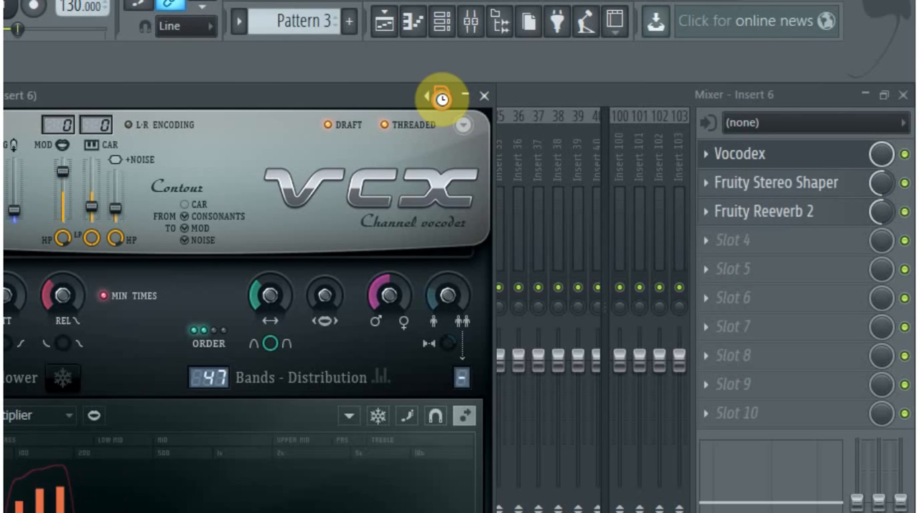
pyautogui.click(444, 100)
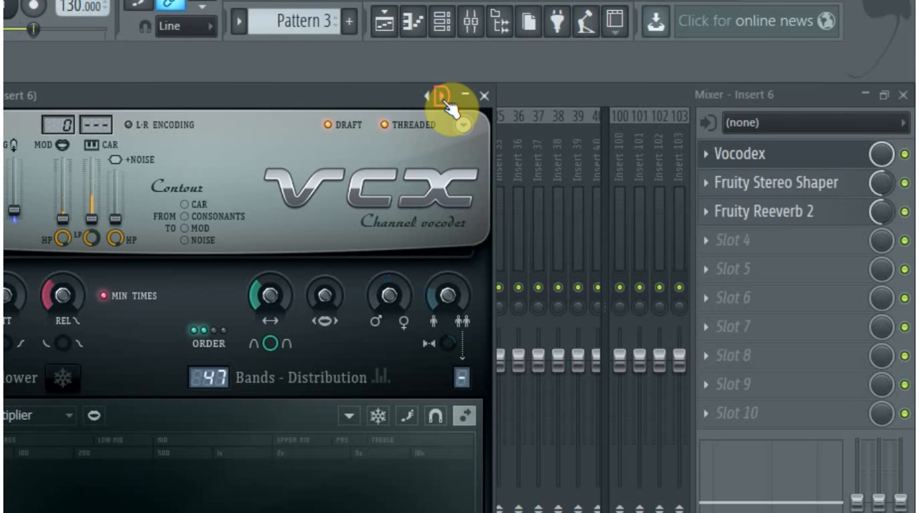
pyautogui.click(444, 99)
pyautogui.click(444, 99)
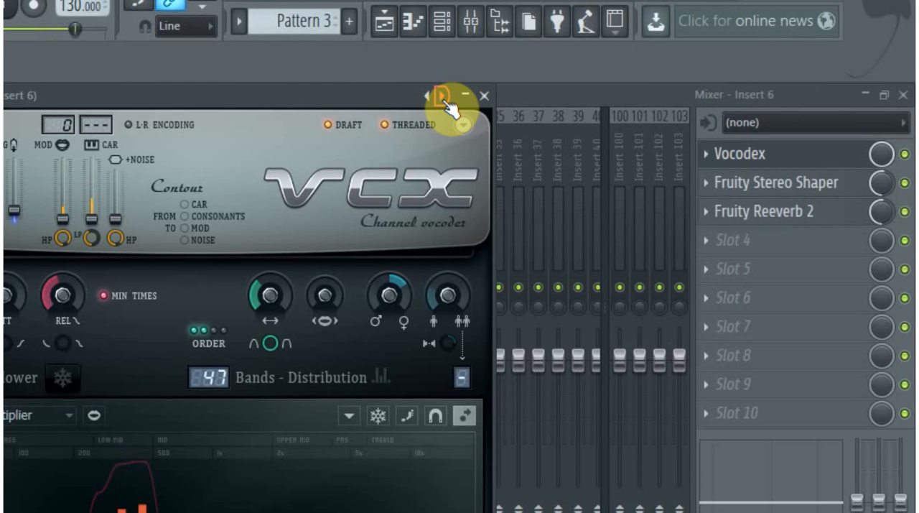
pyautogui.click(444, 100)
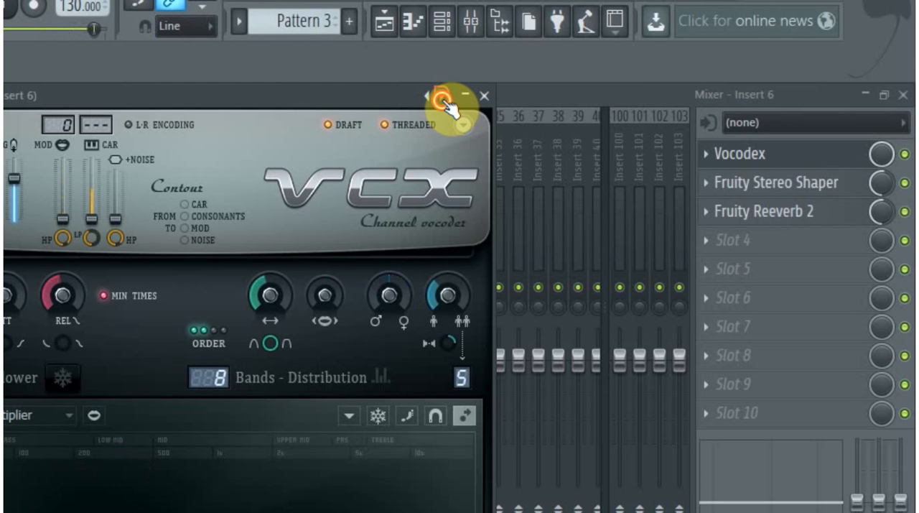
pyautogui.click(465, 94)
pyautogui.click(485, 95)
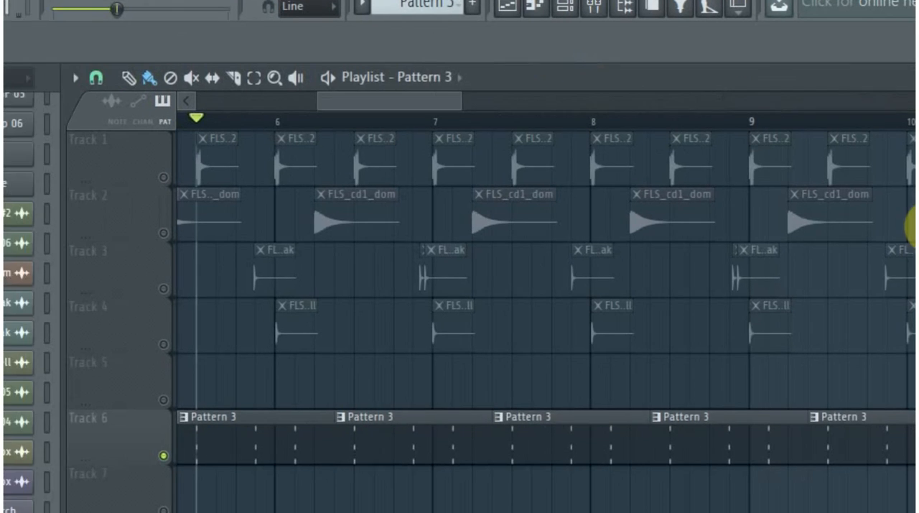
# - Open the BEAT X.flp project
pyautogui.click(57, 162)
pyautogui.doubleClick(58, 164)
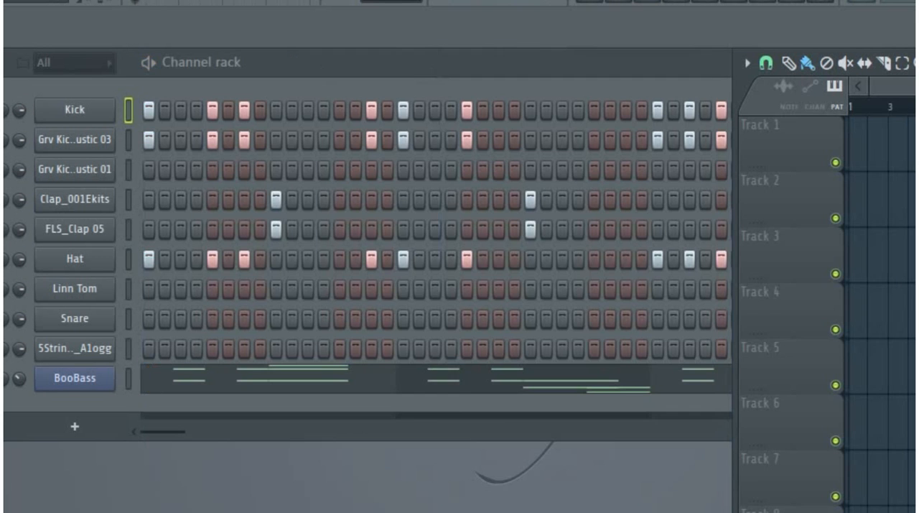
pyautogui.press('space')
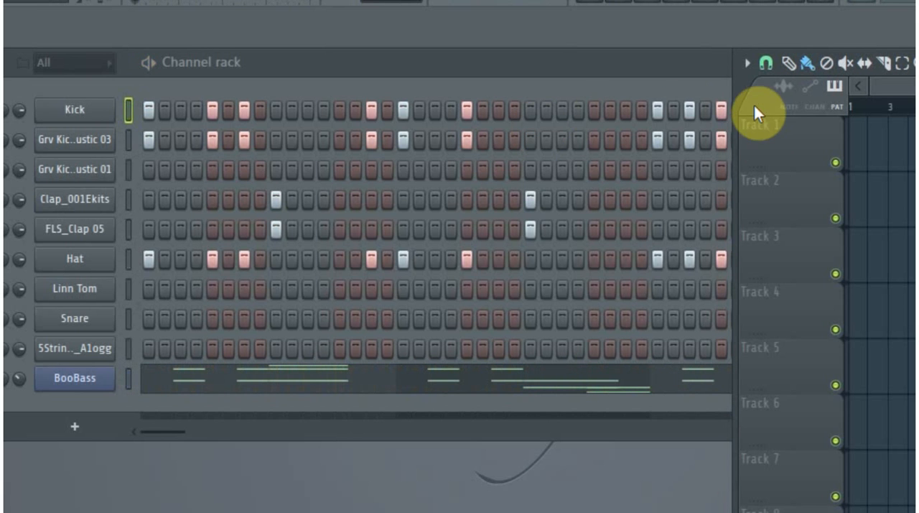
# - Shift the Playlist window and bring the Channel rack in front of it to show the full step grid
pyautogui.moveTo(788, 90); pyautogui.dragTo(788, 237)
pyautogui.click(736, 327)
pyautogui.click(753, 56)
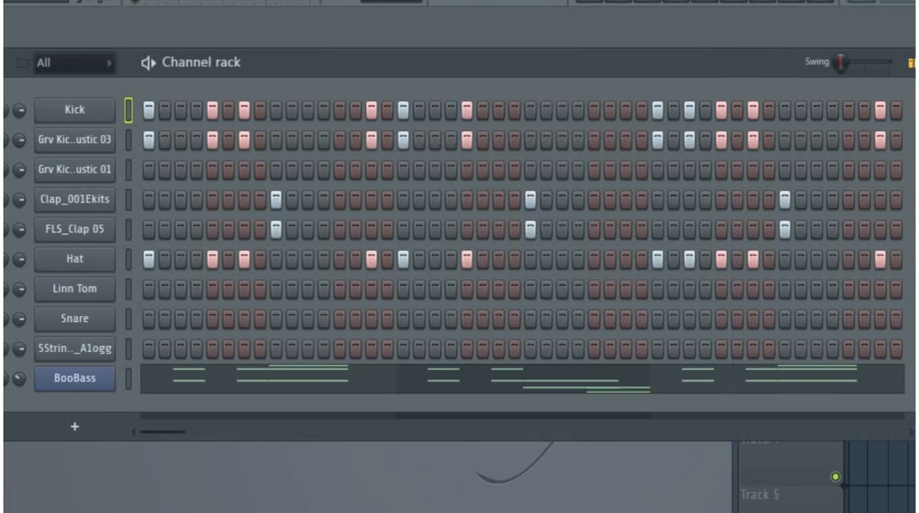
pyautogui.moveTo(911, 212); pyautogui.dragTo(911, 47)
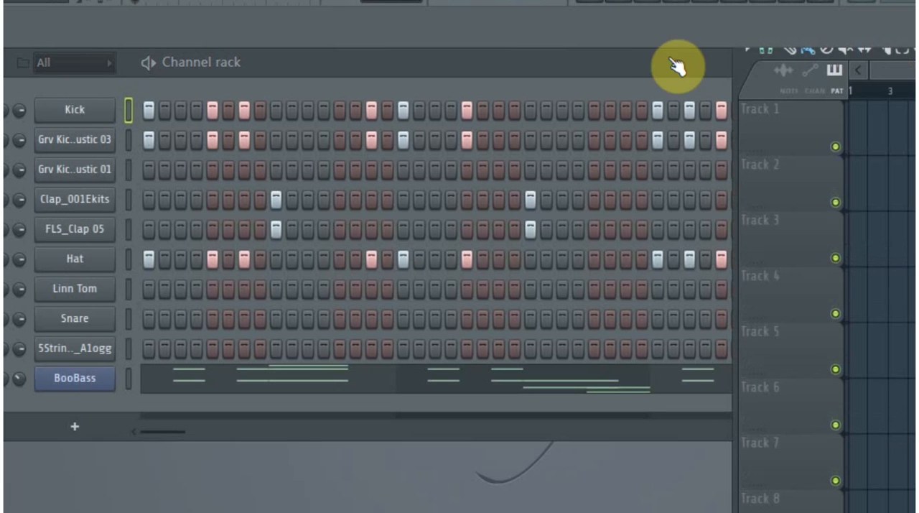
pyautogui.click(601, 61)
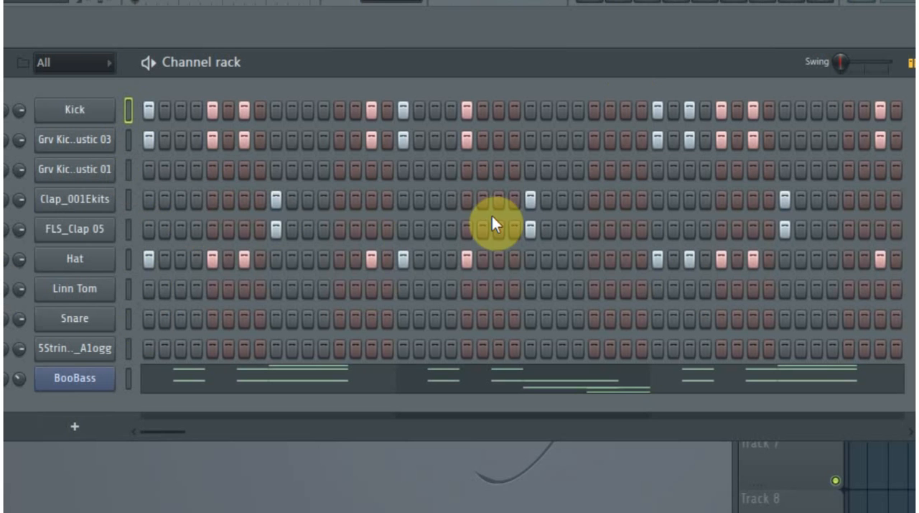
pyautogui.click(653, 1)
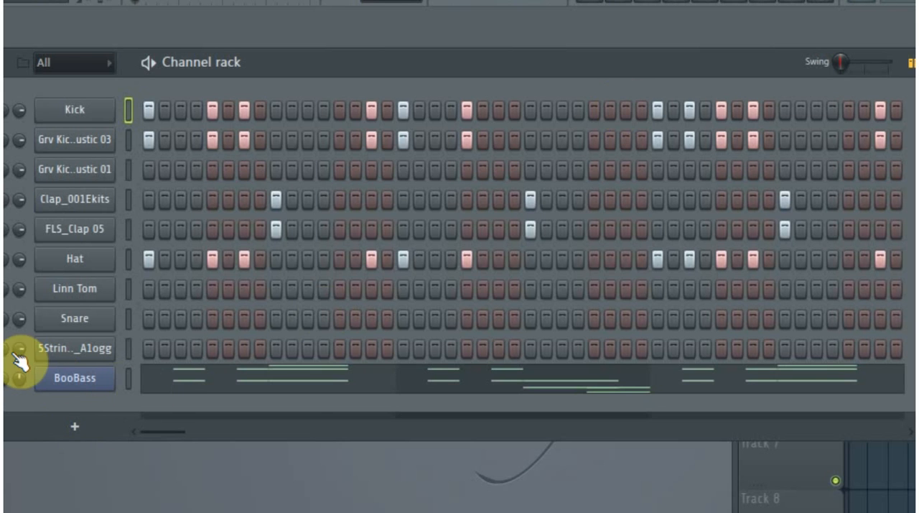
# - Play Pattern 1 from the Channel rack twice and stop it
pyautogui.press('space')
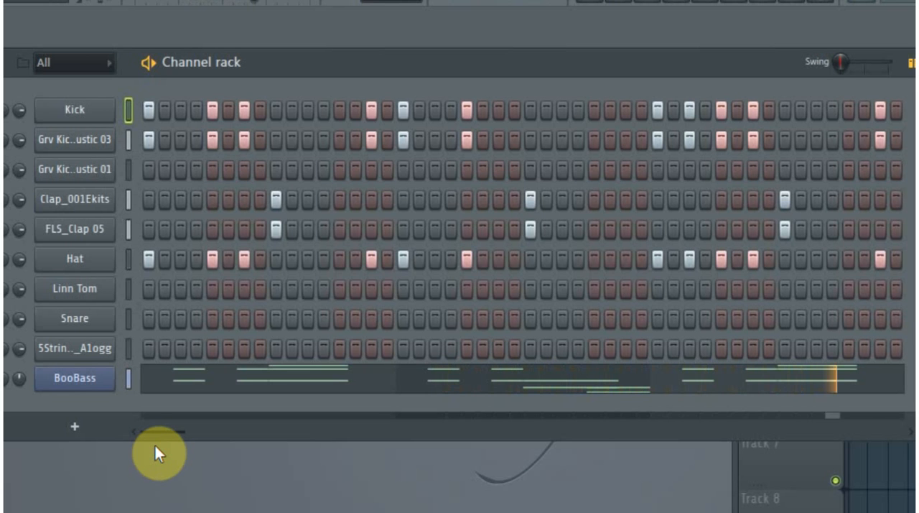
pyautogui.press('space')
pyautogui.click(238, 106)
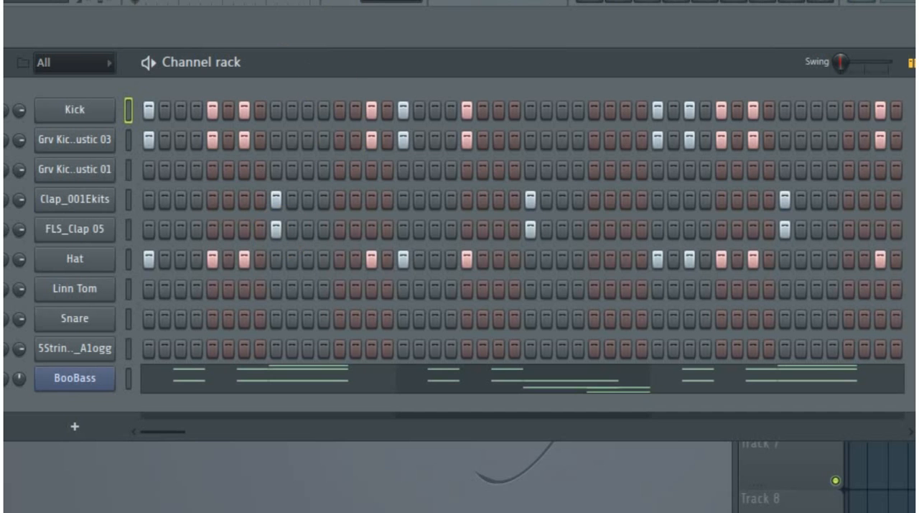
pyautogui.press('space')
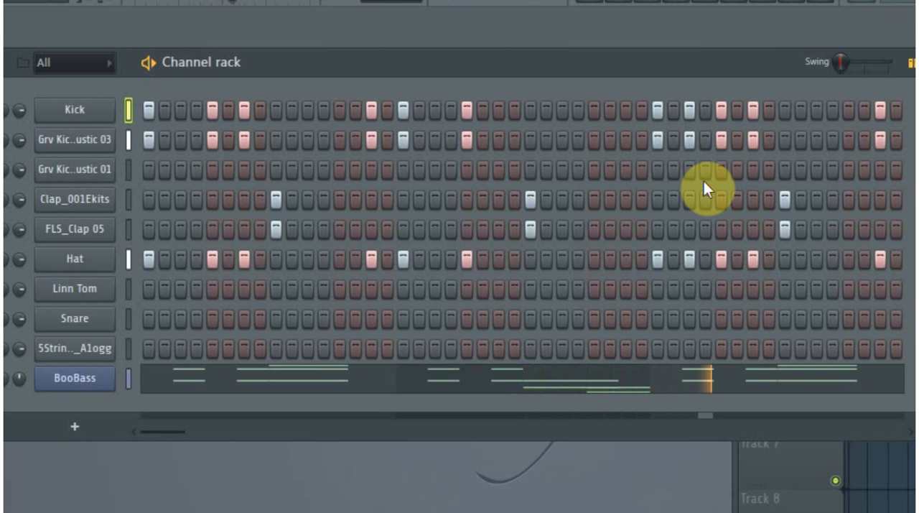
pyautogui.press('space')
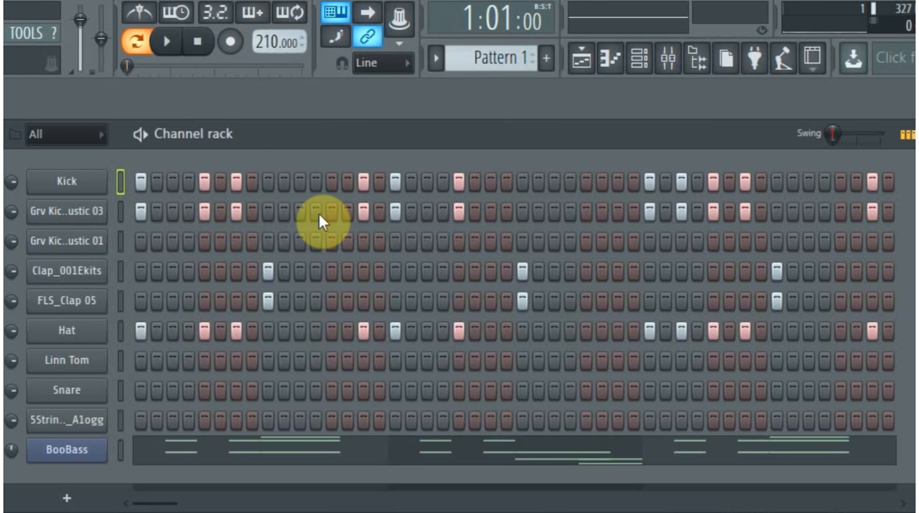
# - Add three extra C5 hat notes just after the start of bar 2 in the Hat piano roll, using 1/6 step snap
pyautogui.click(141, 271)
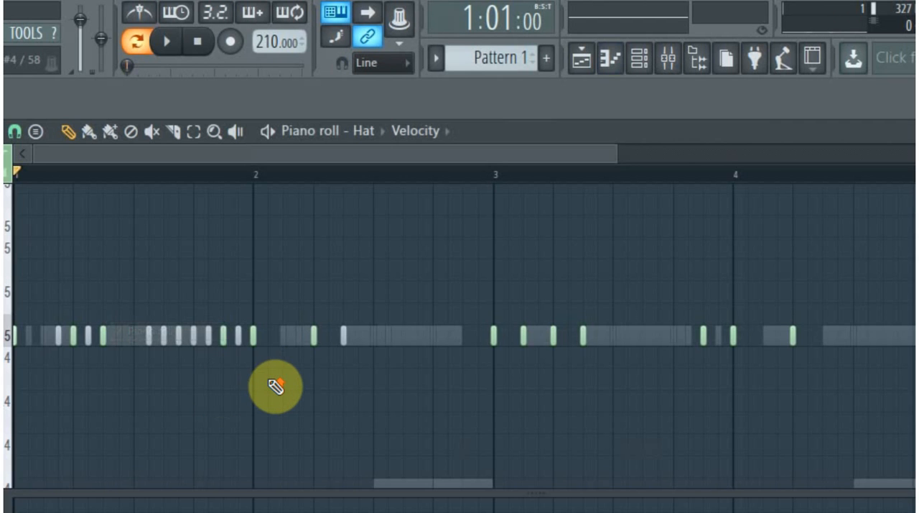
pyautogui.scroll(3, 277, 386)
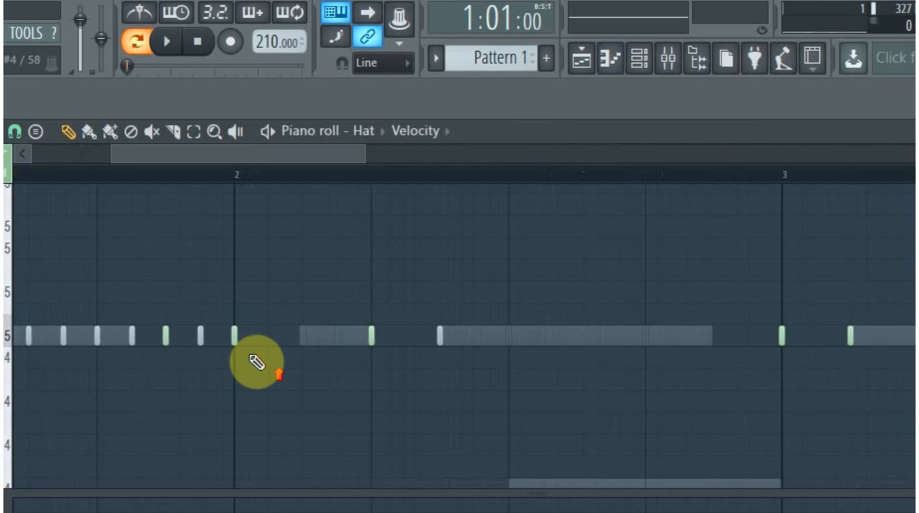
pyautogui.scroll(3, 256, 363)
pyautogui.click(13, 131)
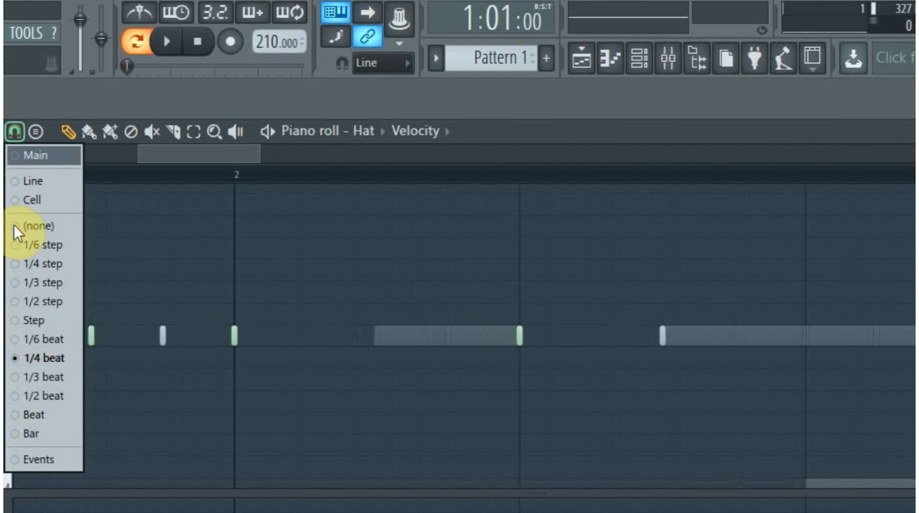
pyautogui.click(25, 245)
pyautogui.moveTo(231, 334)
pyautogui.mouseDown()
pyautogui.moveTo(312, 339)
pyautogui.moveTo(300, 333)
pyautogui.moveTo(338, 346)
pyautogui.moveTo(319, 343)
pyautogui.mouseUp()
# - Shape the velocities of the four hat notes from bar 2 into a rising ramp and play them back
pyautogui.press('space')
pyautogui.press('space')
pyautogui.press('space')
pyautogui.press('space')
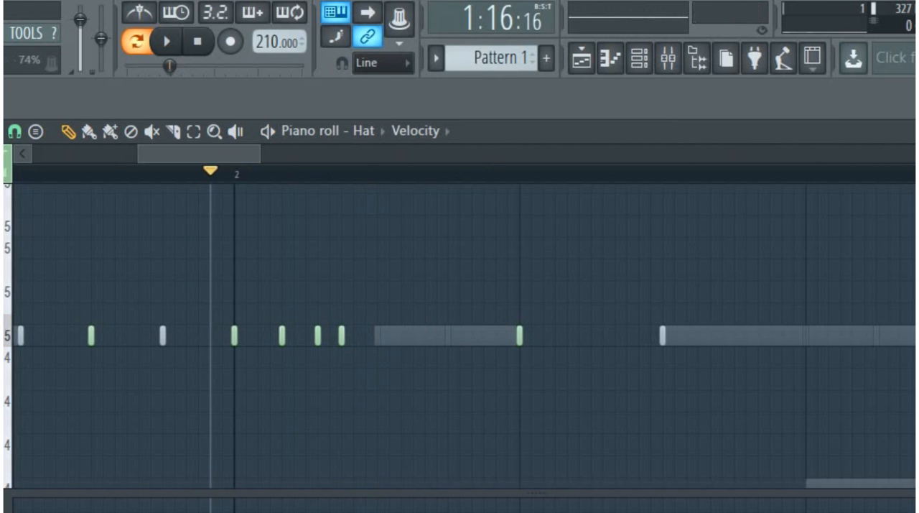
pyautogui.press('space')
pyautogui.press('space')
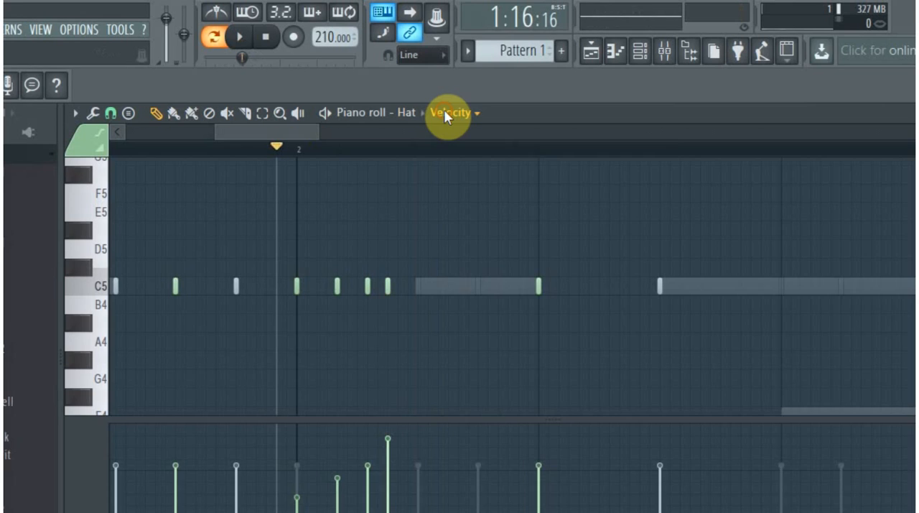
# - Sweep the note pan of the four hat notes from hard left to hard right, play them, and close the piano roll
pyautogui.click(422, 128)
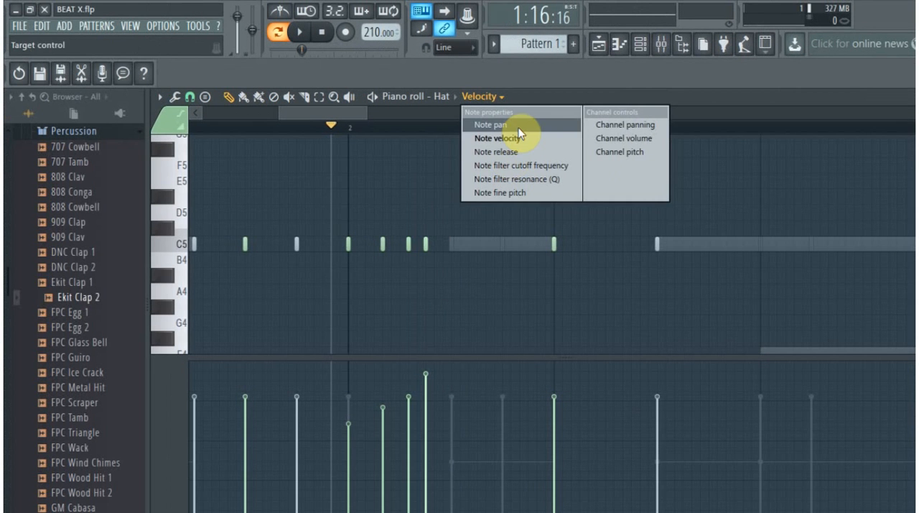
pyautogui.click(518, 131)
pyautogui.moveTo(352, 482); pyautogui.dragTo(498, 354)
pyautogui.press('space')
pyautogui.press('space')
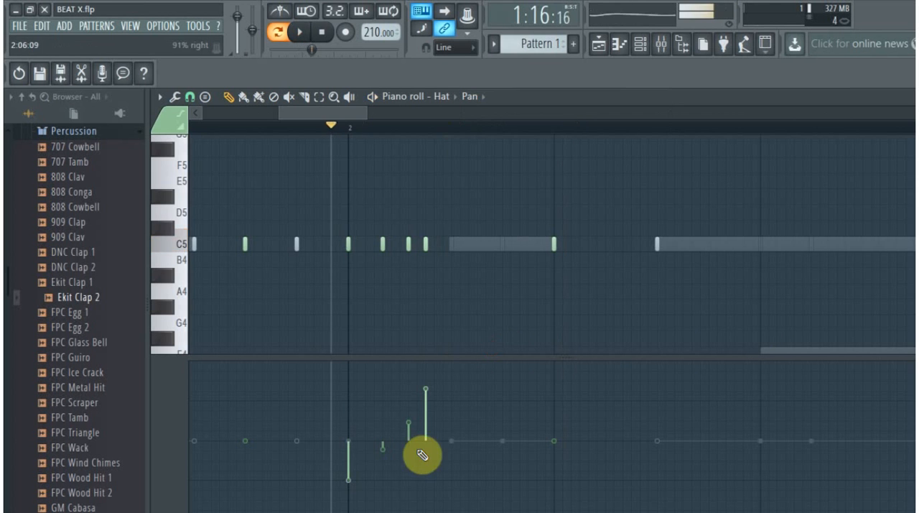
pyautogui.moveTo(350, 510); pyautogui.dragTo(429, 361)
pyautogui.press('space')
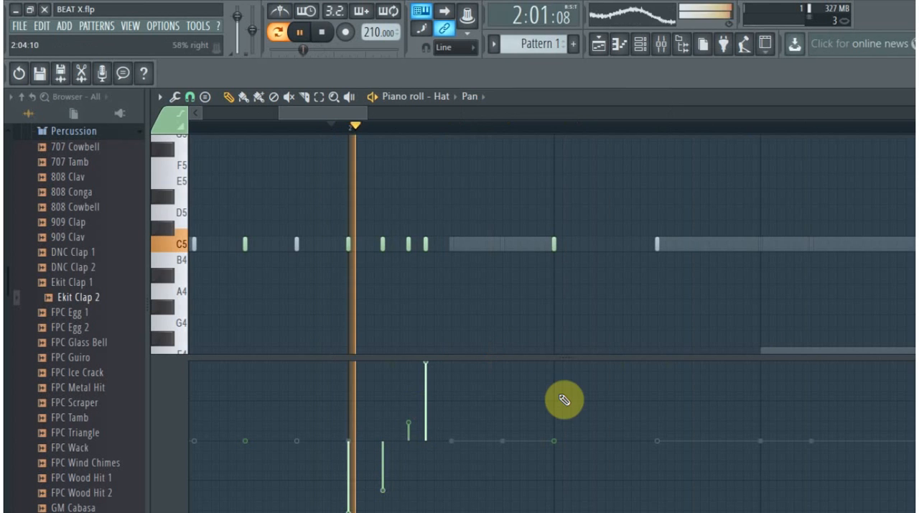
pyautogui.press('space')
pyautogui.press('Escape')
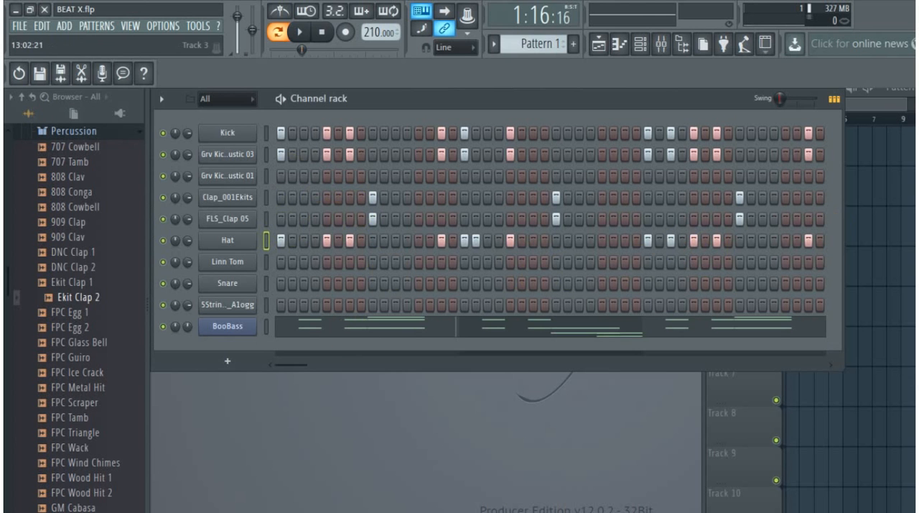
# - Open the BEAT B.flp project and play its Pattern 1
pyautogui.press('space')
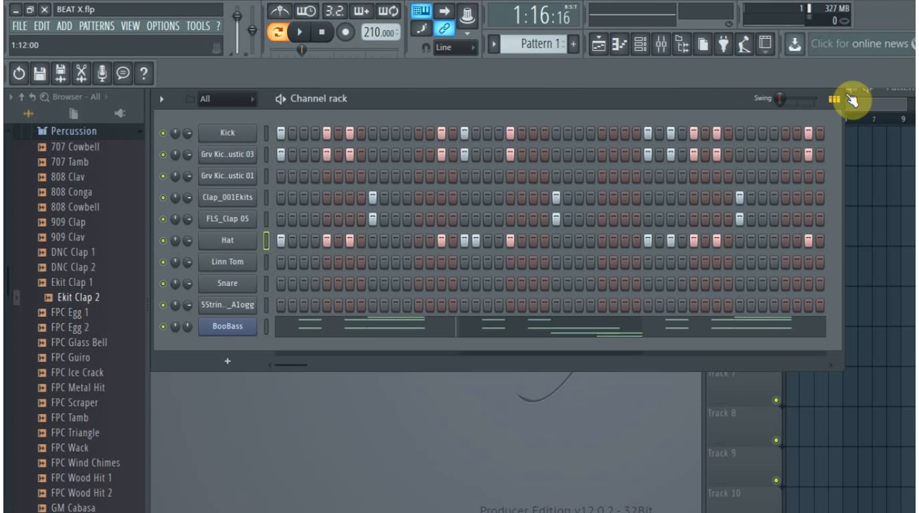
pyautogui.click(868, 106)
pyautogui.click(21, 27)
pyautogui.click(43, 65)
pyautogui.click(503, 307)
pyautogui.doubleClick(391, 166)
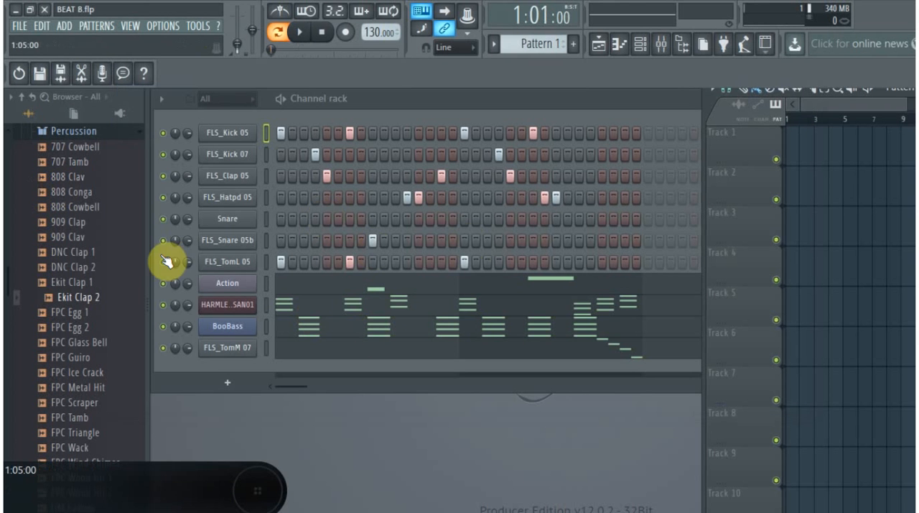
pyautogui.press('space')
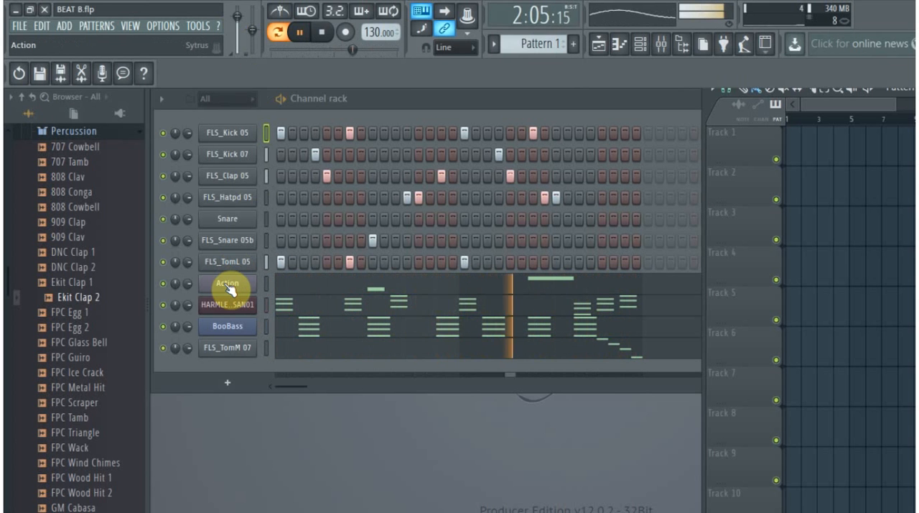
# - Stop playback and audition the FLS_Kick 05 and FLS_Kick 07 samples in their channel settings
pyautogui.press('space')
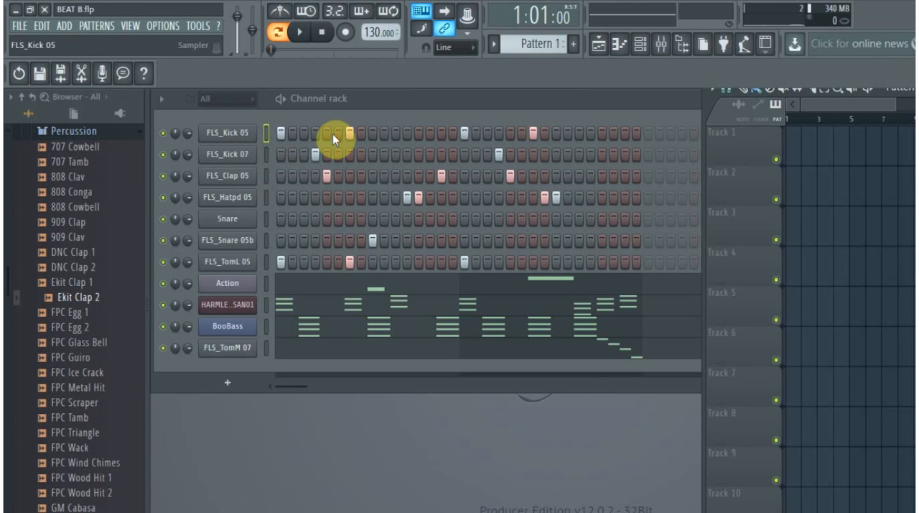
pyautogui.click(227, 133)
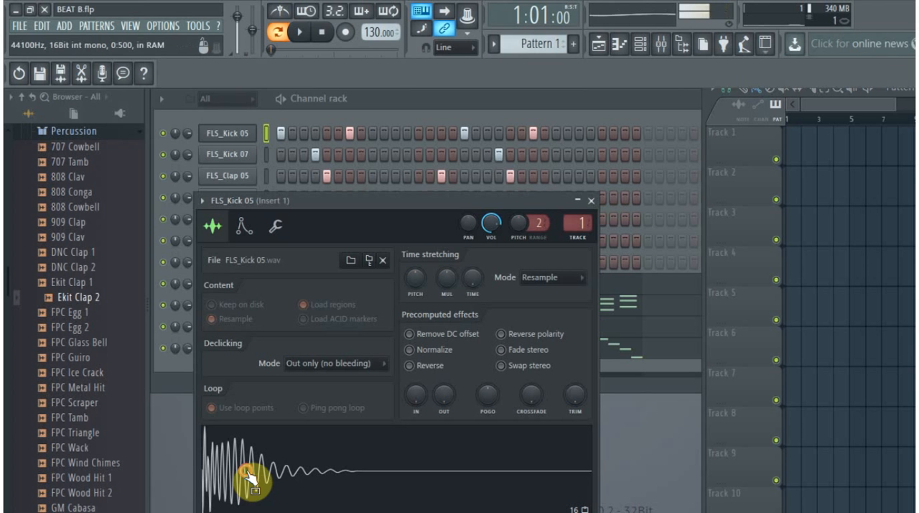
pyautogui.click(570, 207)
pyautogui.click(231, 156)
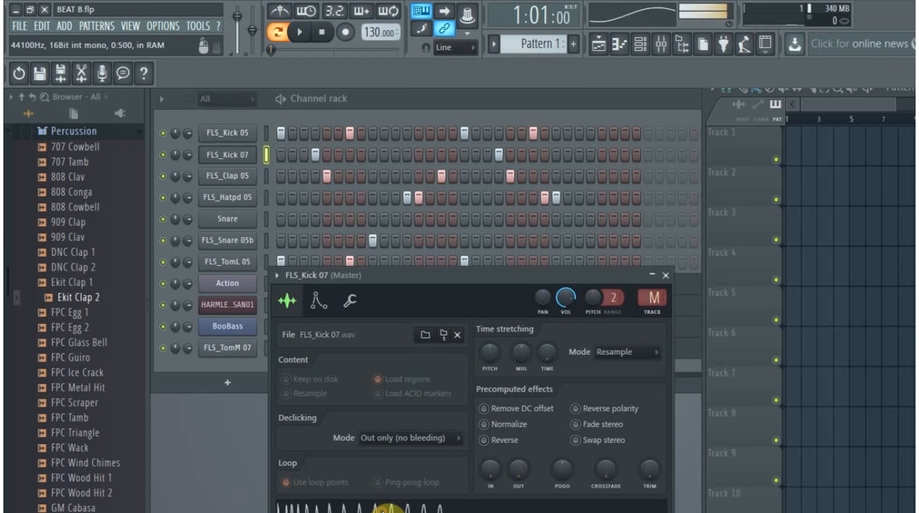
pyautogui.moveTo(475, 274); pyautogui.dragTo(501, 156)
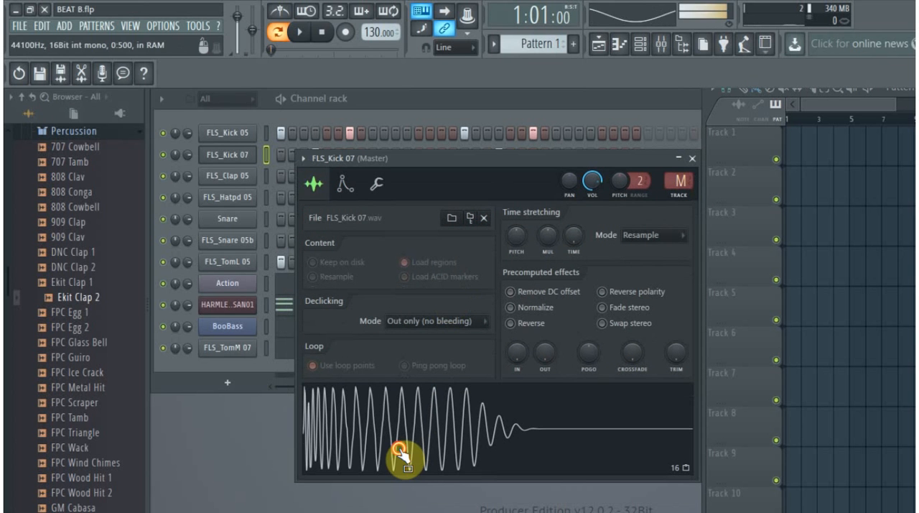
pyautogui.click(693, 162)
# - Compare the FLS_Kick 05 and FLS_Kick 07 sample waveforms again and replay Pattern 1
pyautogui.click(229, 136)
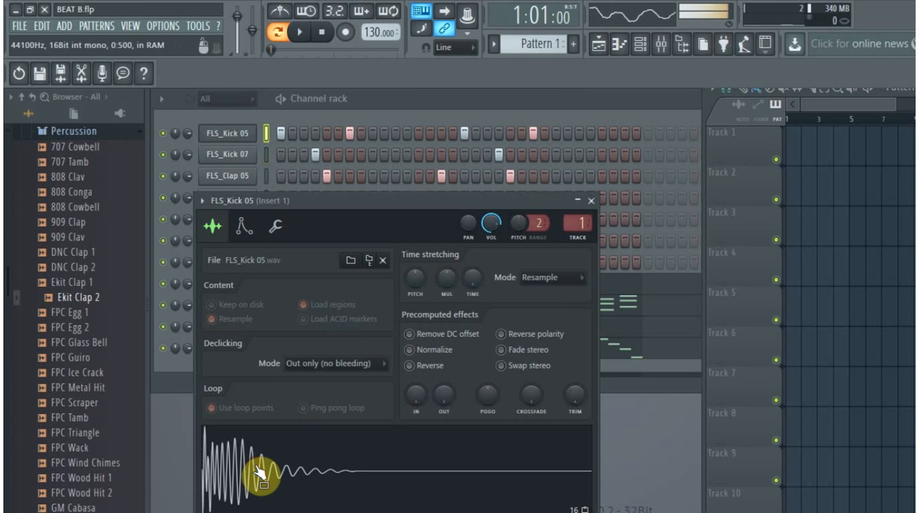
pyautogui.click(591, 201)
pyautogui.click(238, 160)
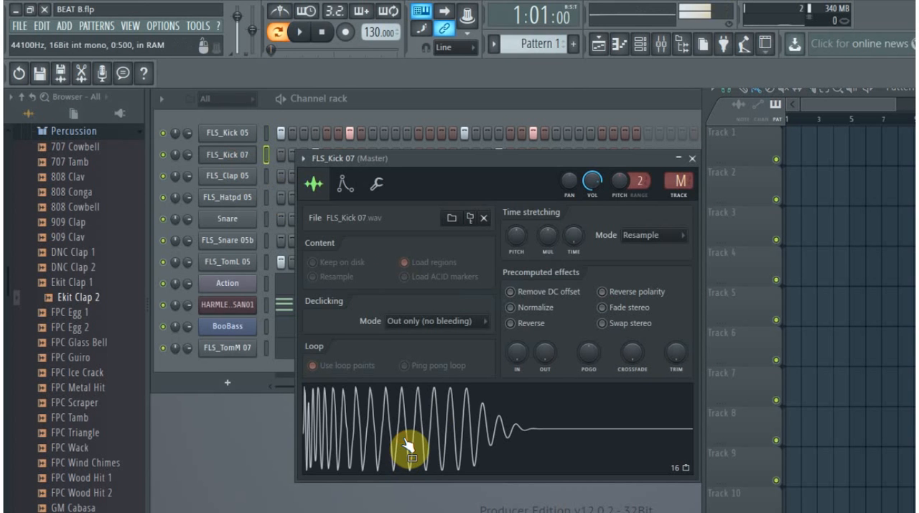
pyautogui.click(694, 158)
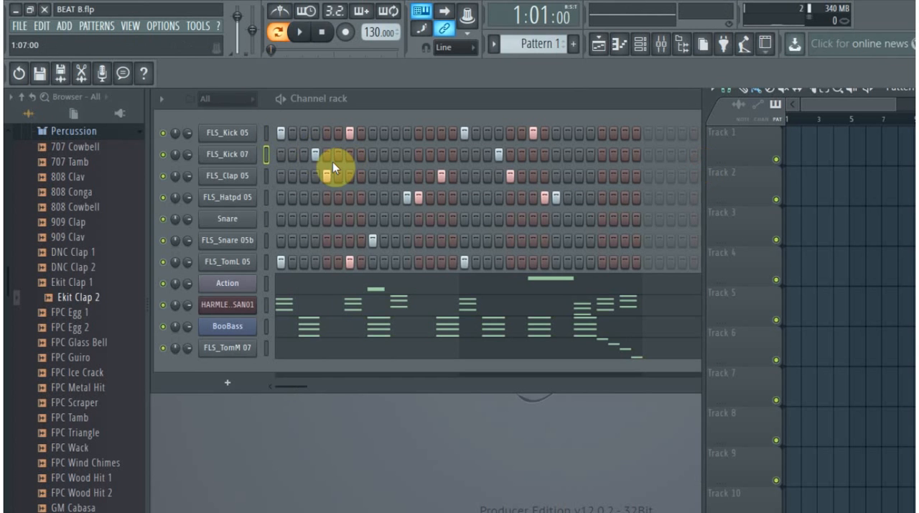
pyautogui.press('space')
pyautogui.press('space')
# - Audition the FLS_Clap 05 sample in its channel settings and close the window
pyautogui.click(228, 176)
pyautogui.click(256, 484)
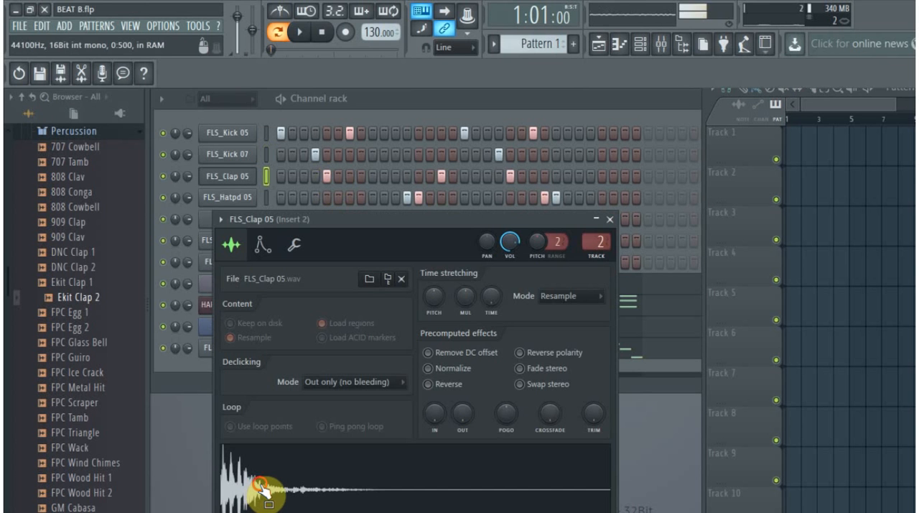
pyautogui.click(608, 221)
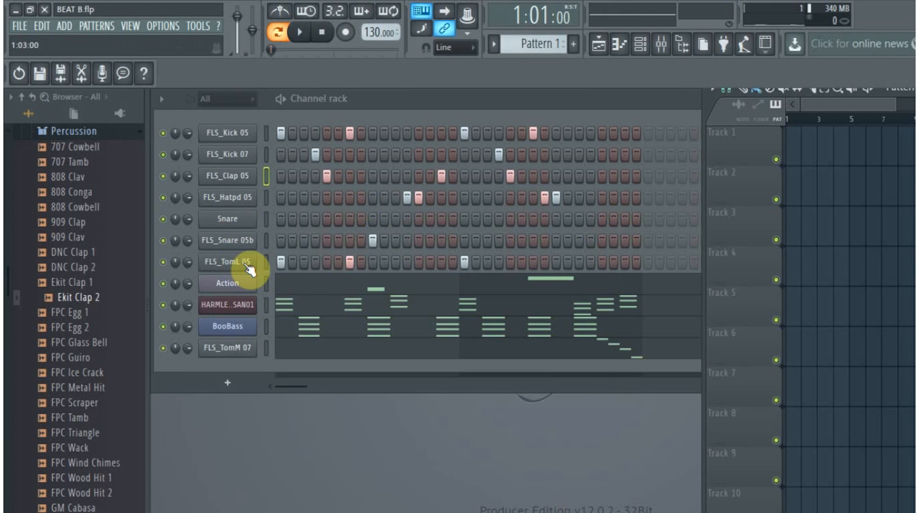
# - Audition the FLS_TomL 05 sample in its channel settings and listen to Pattern 1
pyautogui.click(229, 264)
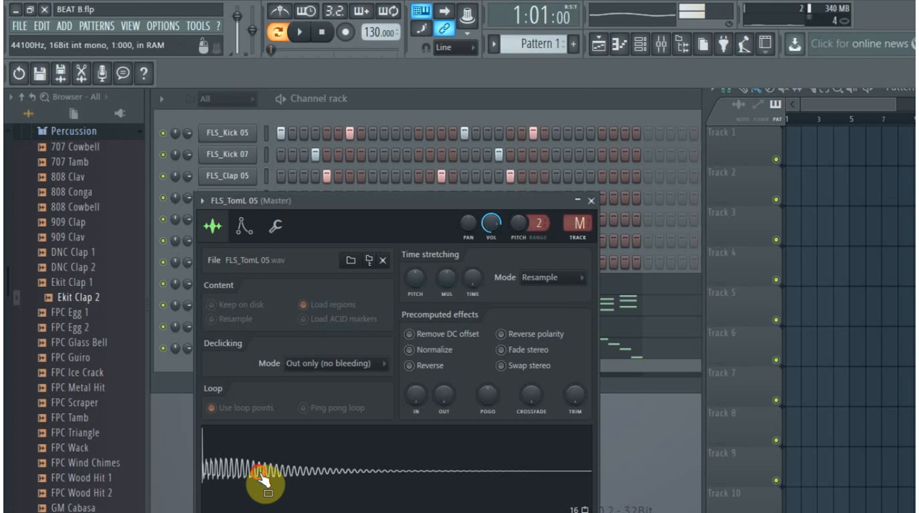
pyautogui.press('space')
pyautogui.click(591, 200)
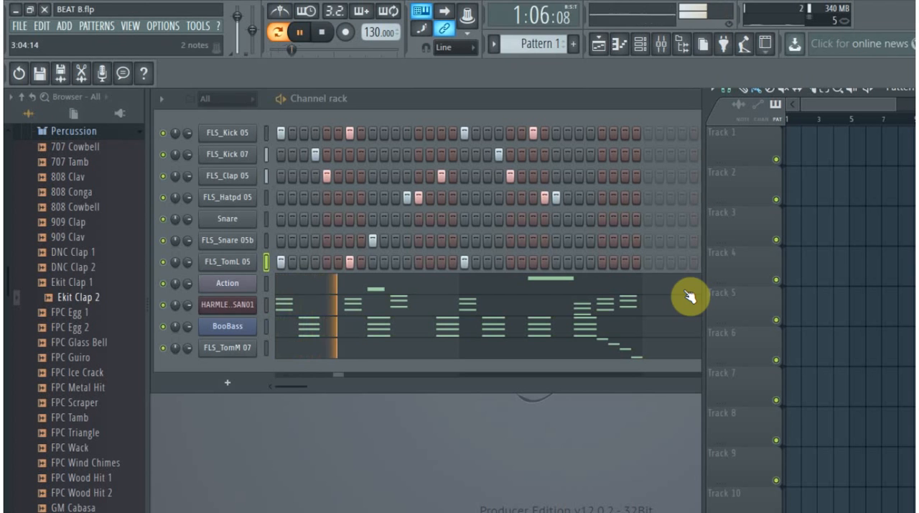
pyautogui.press('space')
pyautogui.press('space')
pyautogui.press('space')
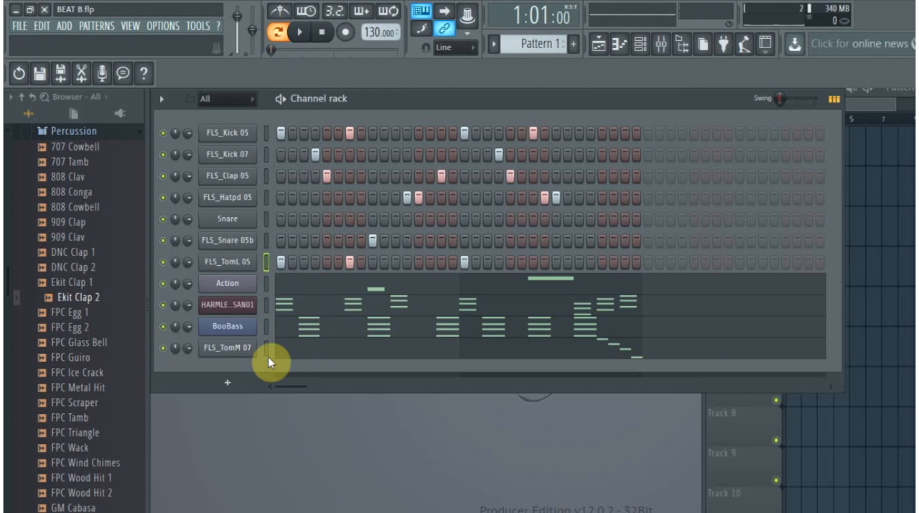
# - Solo the HARMLESS_PLUCKED_SAN01 channel, play it, and examine its chords in the piano roll
pyautogui.click(310, 316)
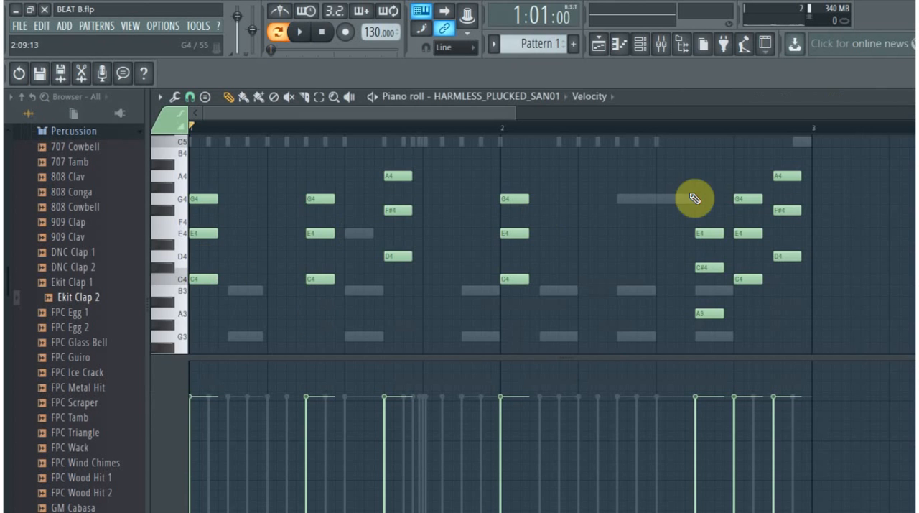
pyautogui.press('Escape')
pyautogui.press('space')
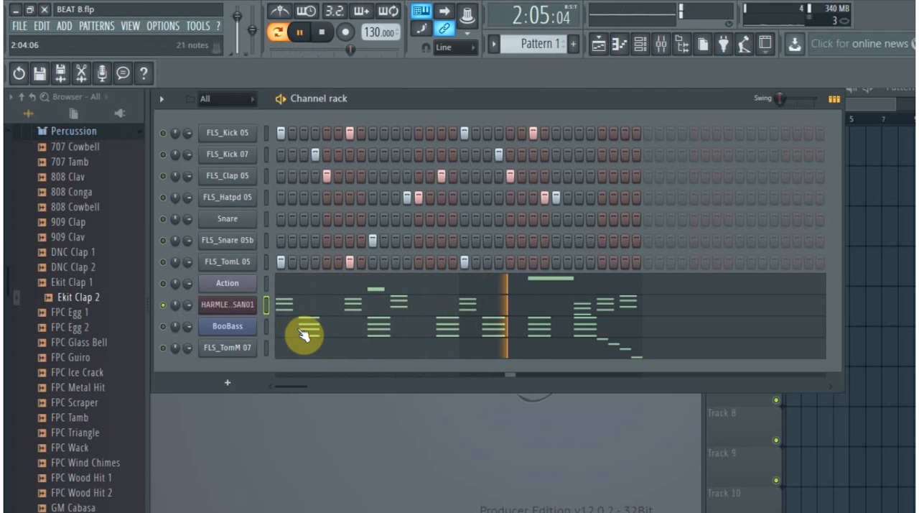
pyautogui.click(497, 307)
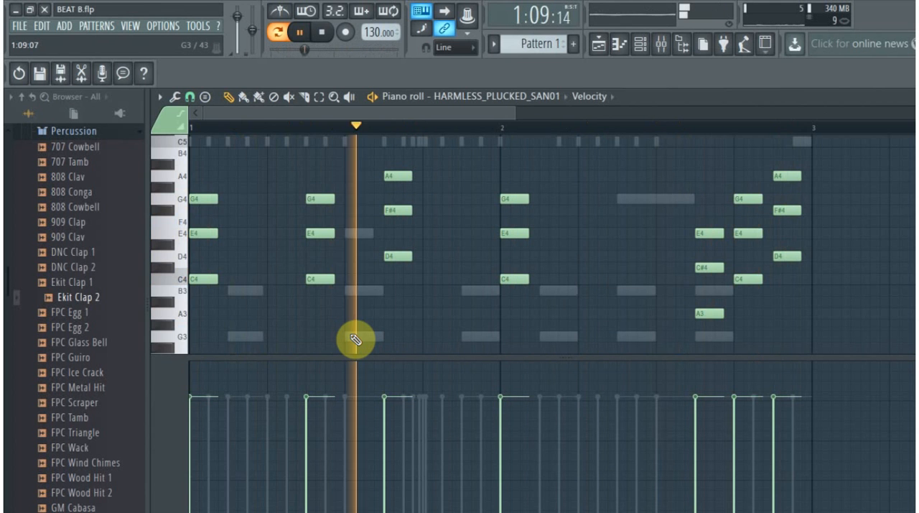
pyautogui.press('space')
pyautogui.click(918, 96)
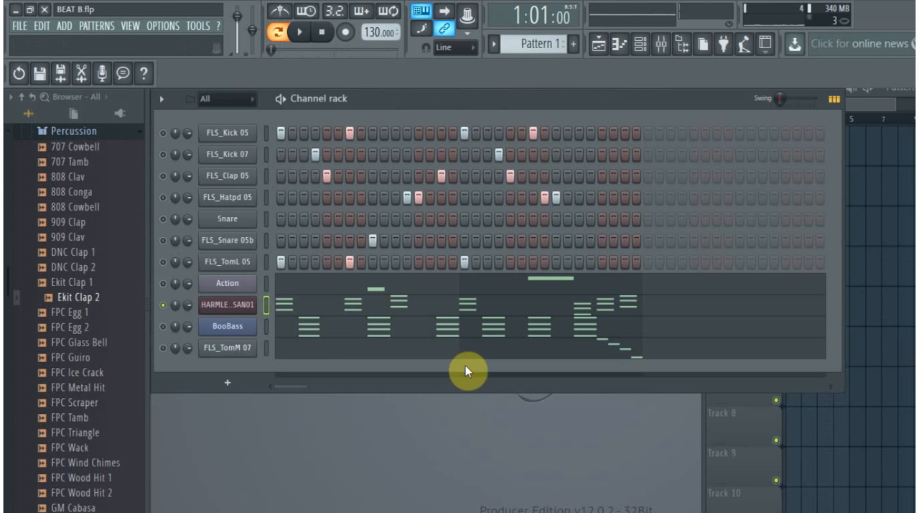
# - Stamp a major chord on C4 between the first two chords in the HARMLESS_PLUCKED_SAN01 piano roll
pyautogui.click(306, 314)
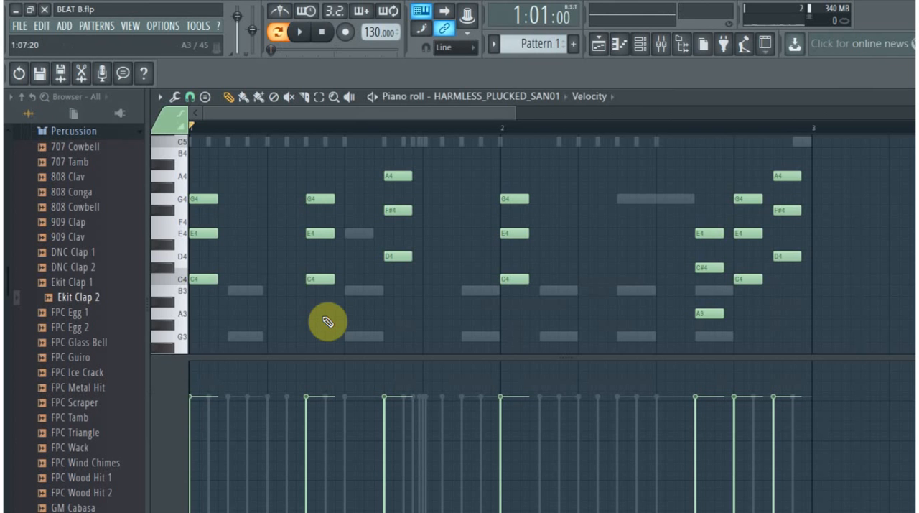
pyautogui.click(191, 97)
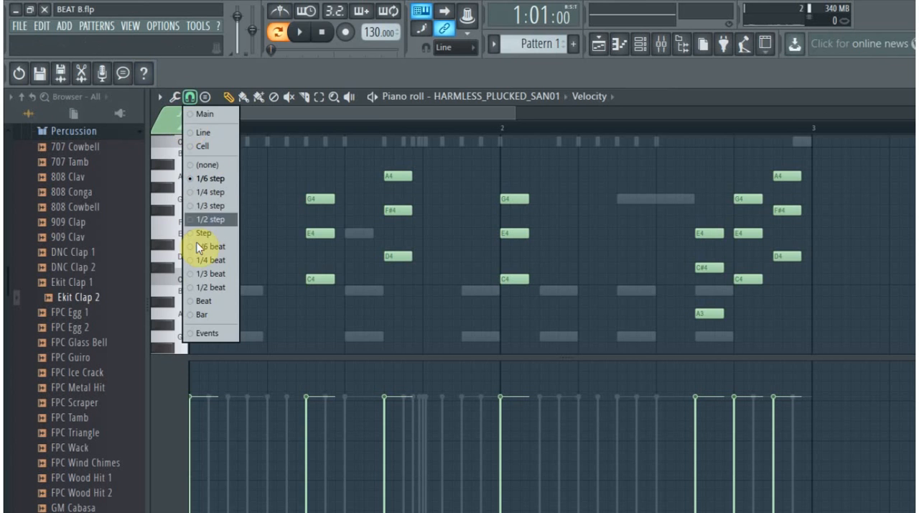
pyautogui.click(208, 96)
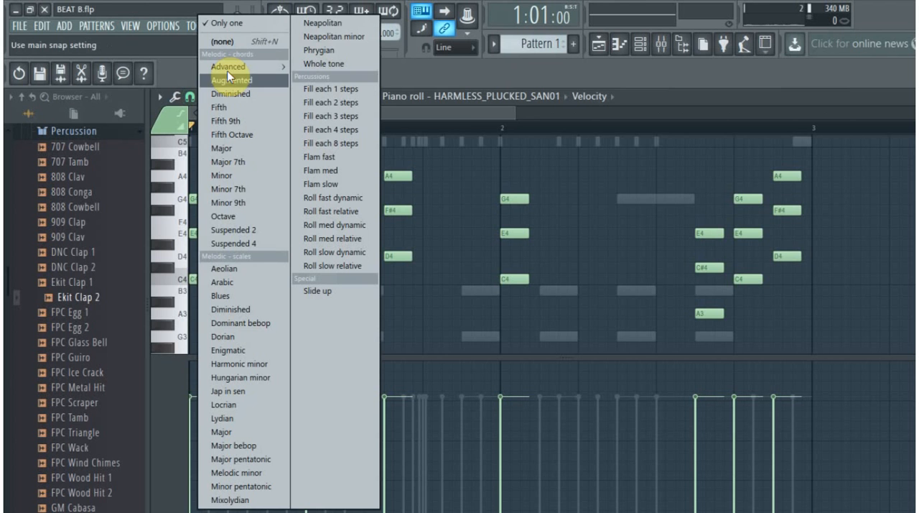
pyautogui.click(451, 108)
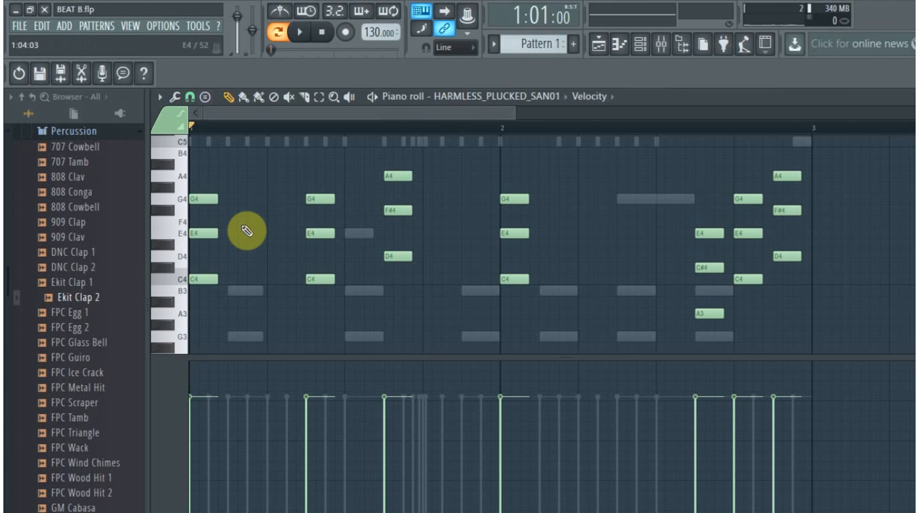
pyautogui.click(204, 96)
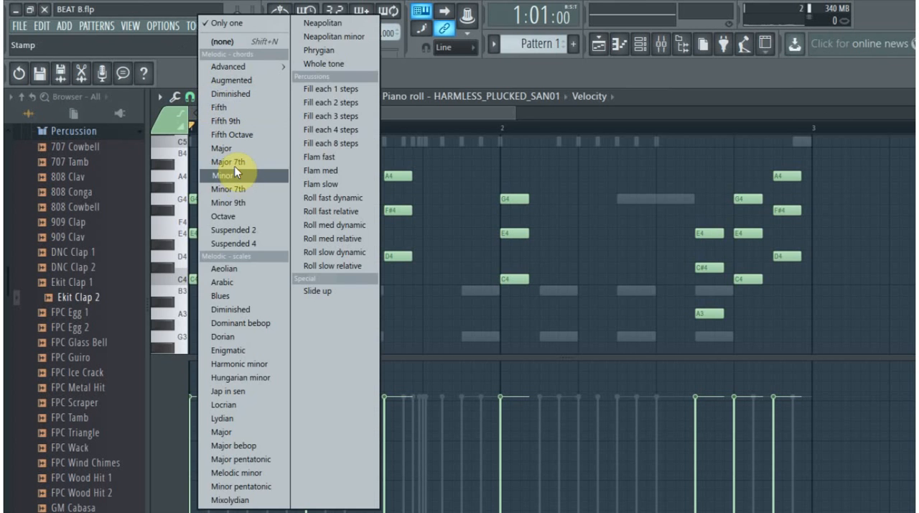
pyautogui.click(225, 150)
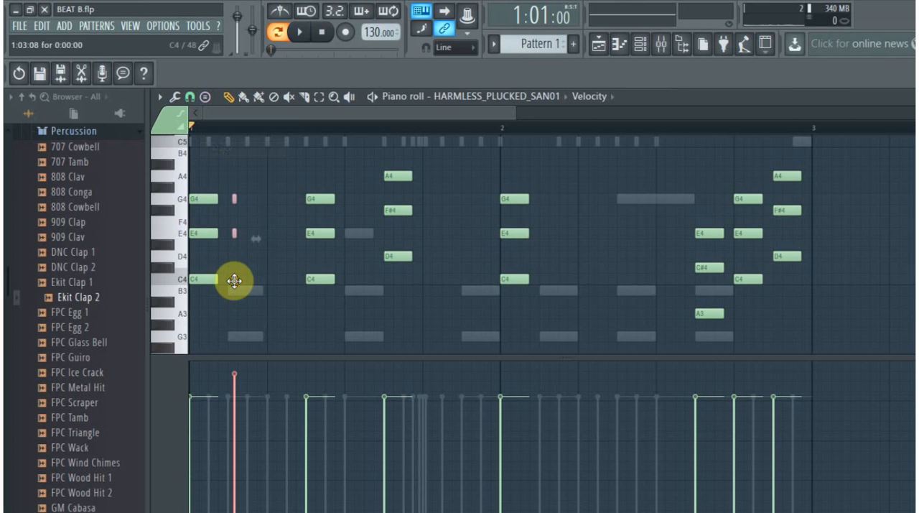
pyautogui.moveTo(239, 280)
pyautogui.mouseDown()
pyautogui.moveTo(289, 287)
pyautogui.moveTo(246, 273)
pyautogui.mouseUp()
# - Delete the stamped test chord notes from the HARMLESS_PLUCKED_SAN01 piano roll
pyautogui.moveTo(241, 197); pyautogui.dragTo(356, 204)
pyautogui.rightClick(364, 286)
pyautogui.rightClick(264, 202)
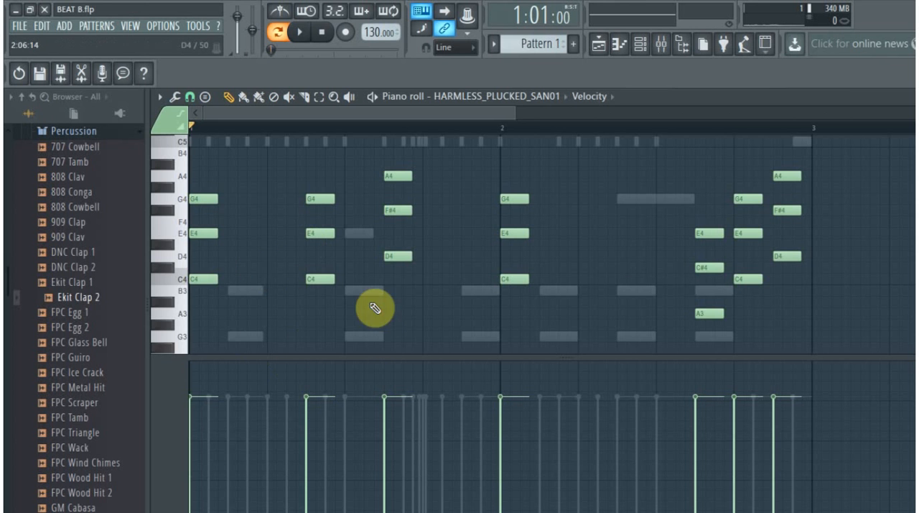
# - Play the HARMLESS_PLUCKED_SAN01 chords in the piano roll and return to the channel rack
pyautogui.scroll(-2, 297, 328)
pyautogui.press('space')
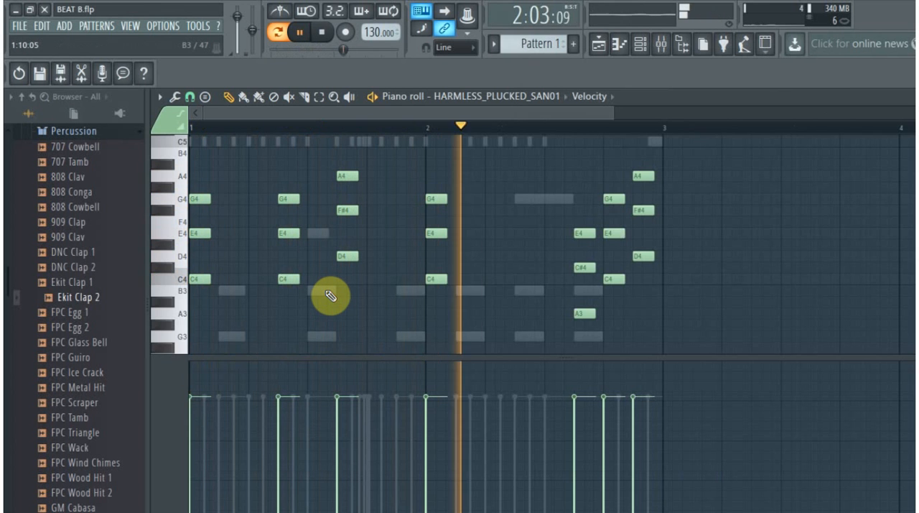
pyautogui.press('space')
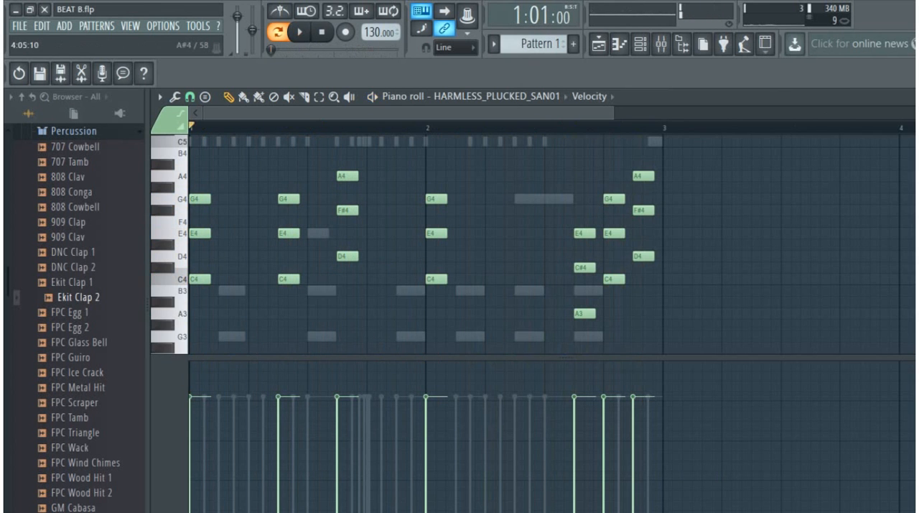
pyautogui.press('F6')
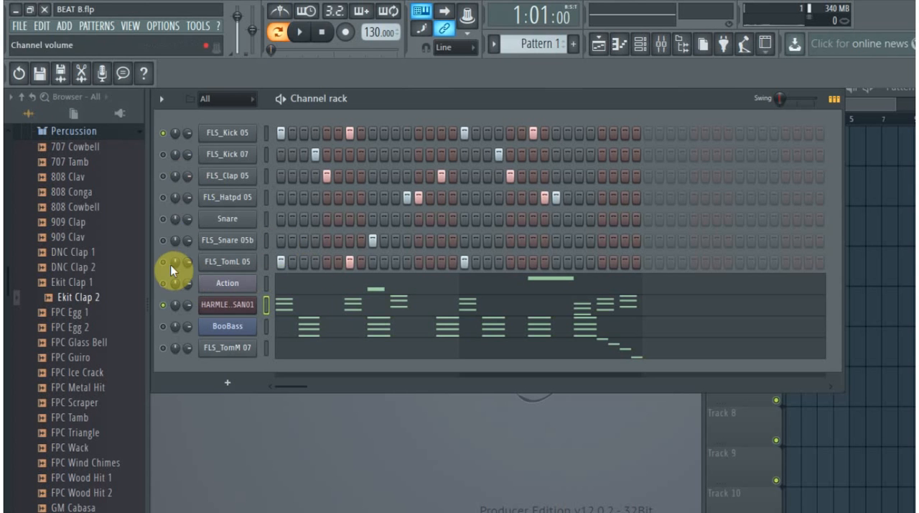
# - Play HARMLESS_PLUCKED_SAN01 together with FLS_Kick 05 and FLS_TomL 05, and review its chord notes in the piano roll
pyautogui.press('space')
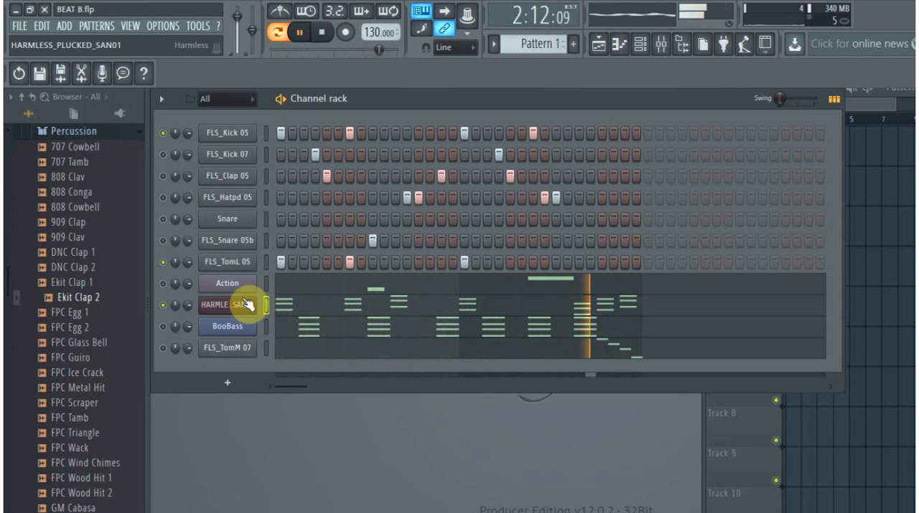
pyautogui.press('space')
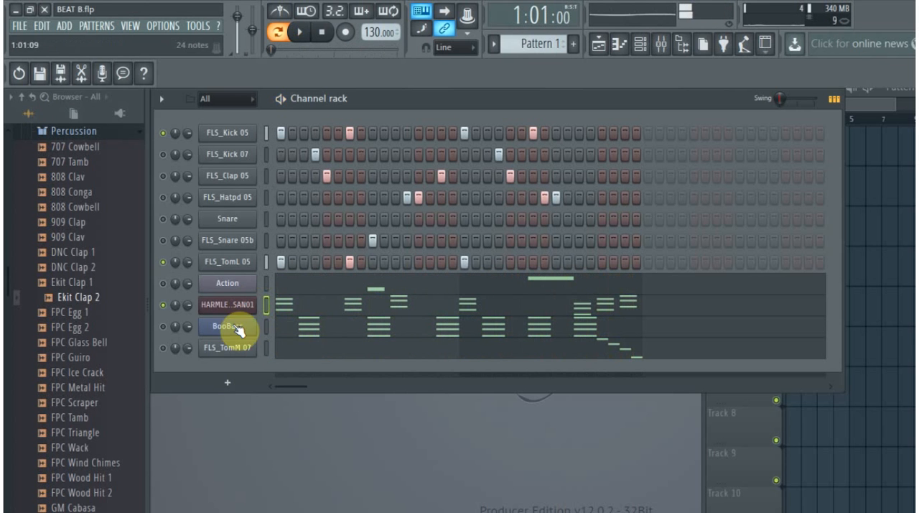
pyautogui.click(287, 309)
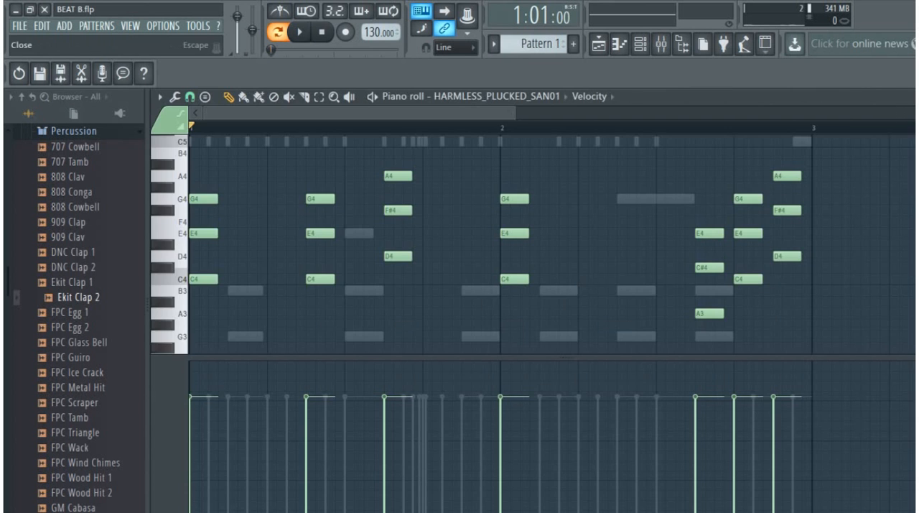
pyautogui.press('Escape')
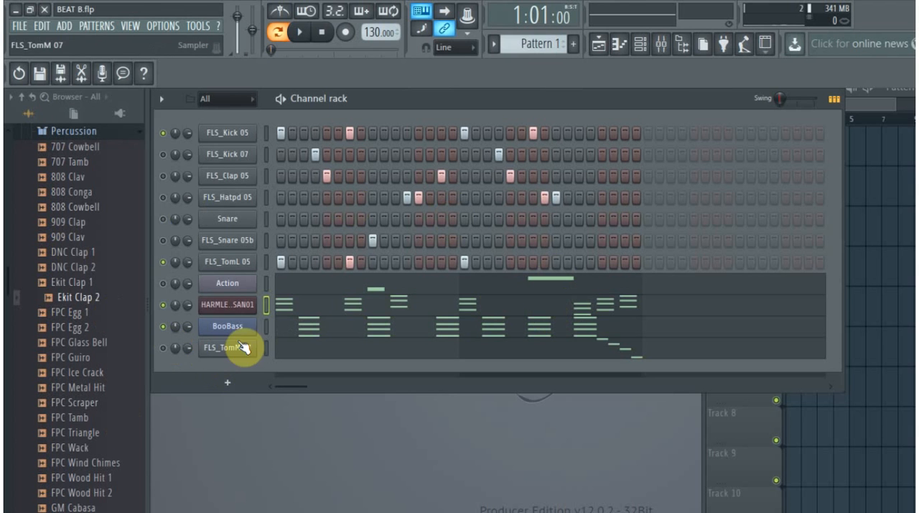
# - Play the pattern with BooBass enabled and examine the BooBass chords in the piano roll
pyautogui.press('space')
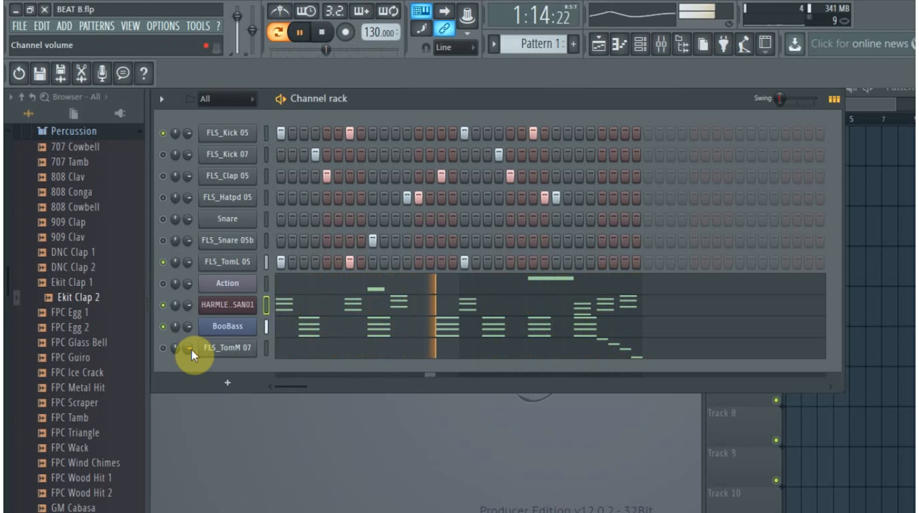
pyautogui.press('space')
pyautogui.click(300, 333)
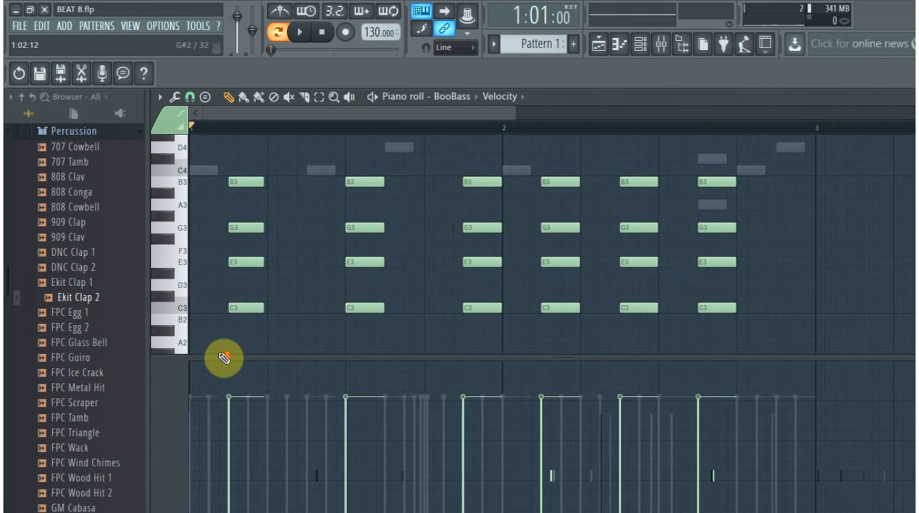
pyautogui.press('Escape')
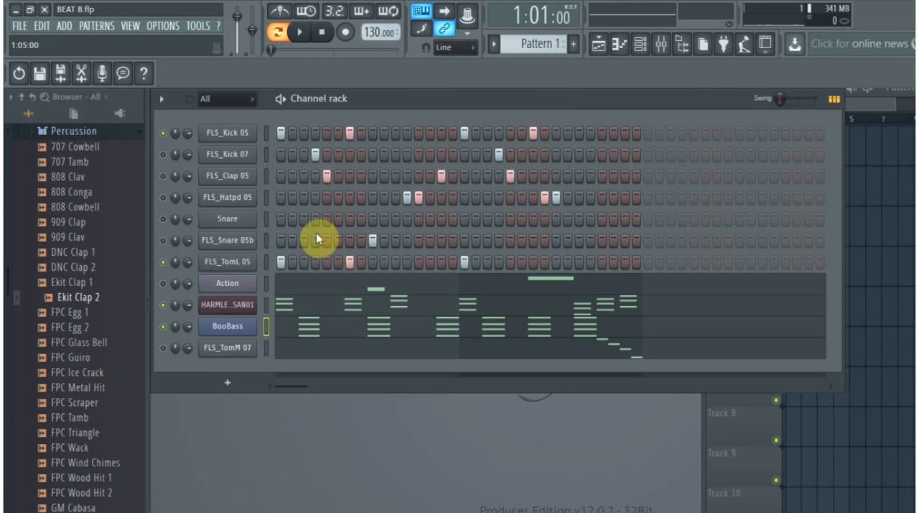
# - Mute HARMLESS_PLUCKED_SAN01 and BooBass, and enable all drum channels from FLS_Kick 05 through FLS_TomL 05
pyautogui.moveTo(75, 206); pyautogui.dragTo(144, 191)
pyautogui.click(163, 261)
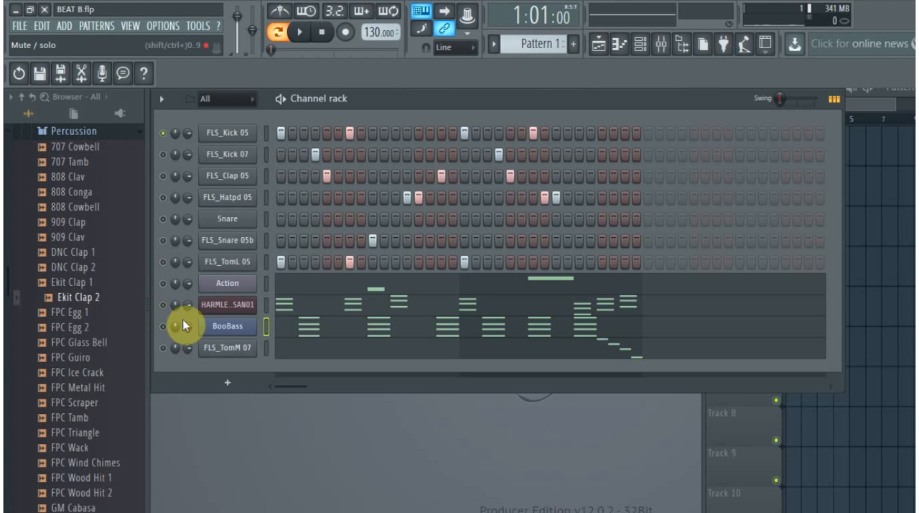
pyautogui.click(163, 153)
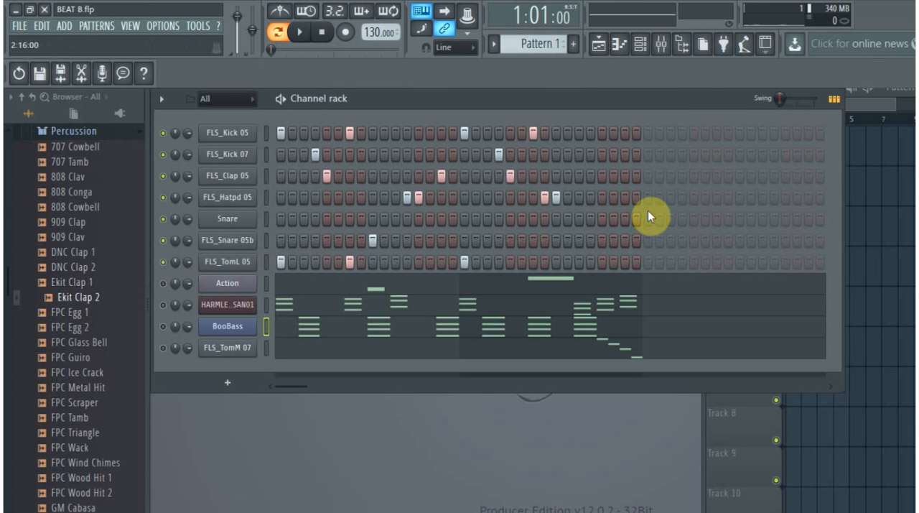
# - Enable the channels from Action through FLS_TomM 07 and audition the FLS_TomM 07 sample in its channel settings
pyautogui.click(166, 285)
pyautogui.click(164, 348)
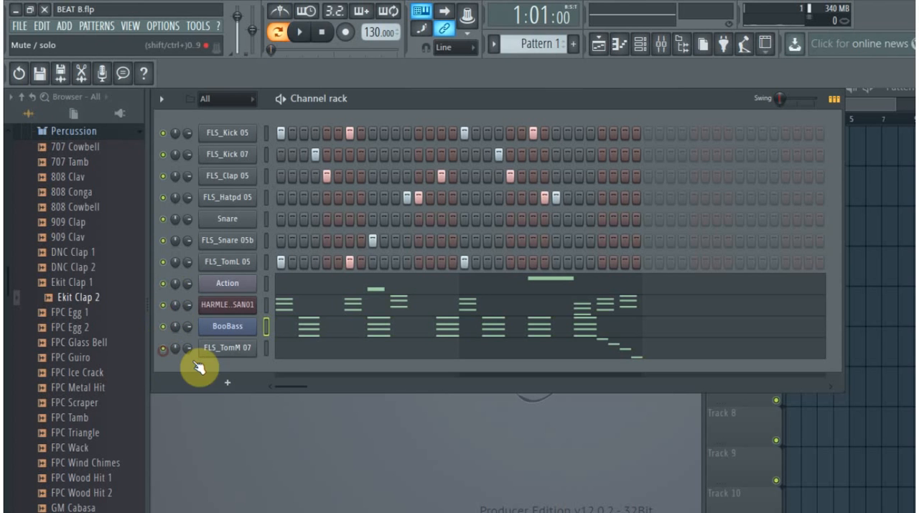
pyautogui.click(232, 352)
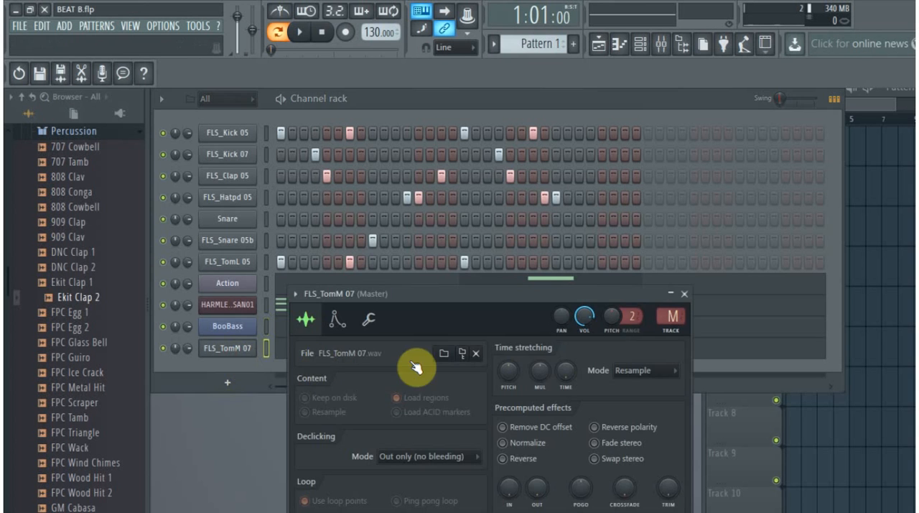
pyautogui.moveTo(590, 292); pyautogui.dragTo(538, 41)
pyautogui.click(291, 349)
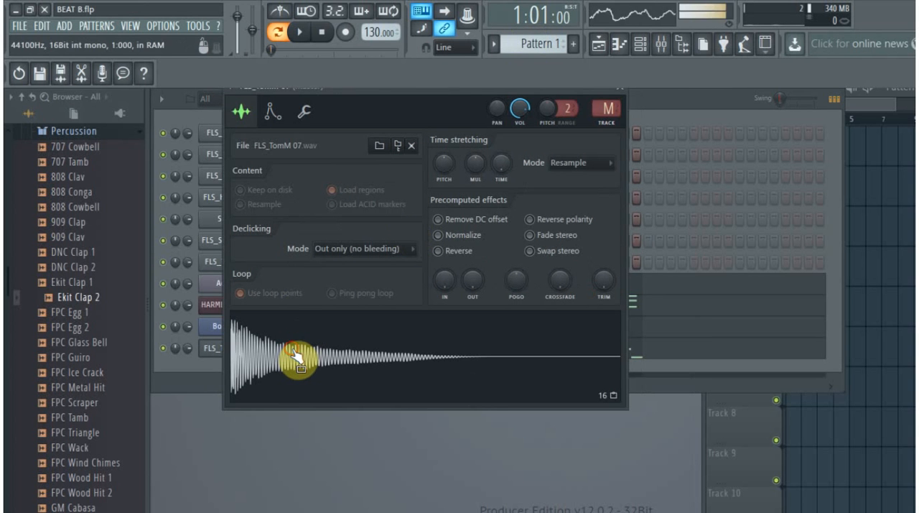
pyautogui.click(622, 94)
# - Open the FLS_TomM 07 notes in the piano roll
pyautogui.click(295, 356)
pyautogui.scroll(3, 782, 300)
pyautogui.click(598, 128)
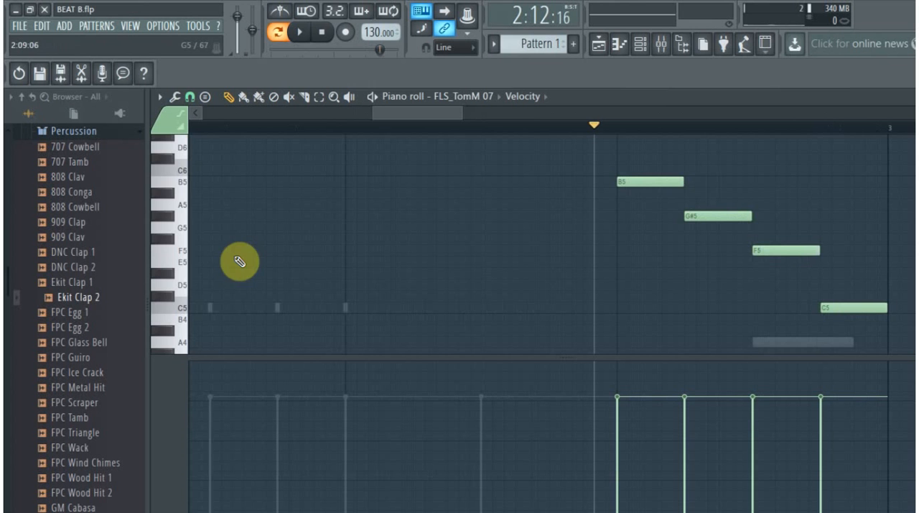
pyautogui.click(237, 216)
pyautogui.rightClick(257, 217)
pyautogui.scroll(4, 257, 223)
pyautogui.click(257, 193)
pyautogui.click(257, 170)
pyautogui.click(259, 147)
pyautogui.scroll(3, 306, 271)
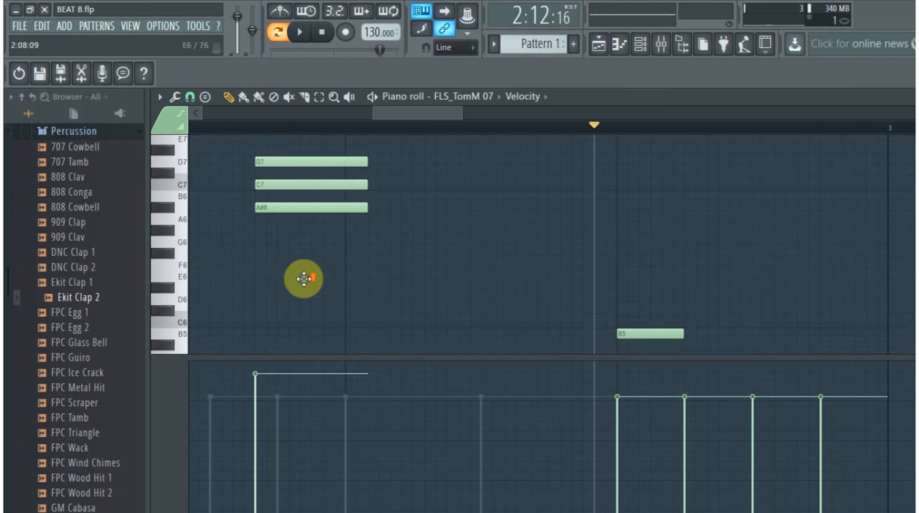
pyautogui.rightClick(284, 217)
# - Examine and play the four descending FLS_TomM 07 notes, and listen to the full pattern in the channel rack
pyautogui.scroll(-10, 319, 247)
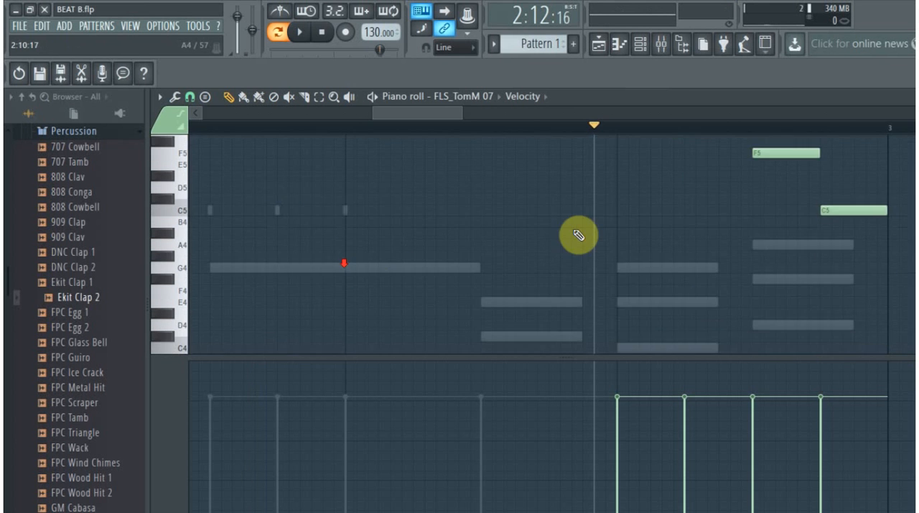
pyautogui.keyDown('ctrl'); pyautogui.scroll(-1, 408, 307); pyautogui.keyUp('ctrl')
pyautogui.keyDown('ctrl'); pyautogui.scroll(-1, 416, 304); pyautogui.keyUp('ctrl')
pyautogui.scroll(3, 484, 288)
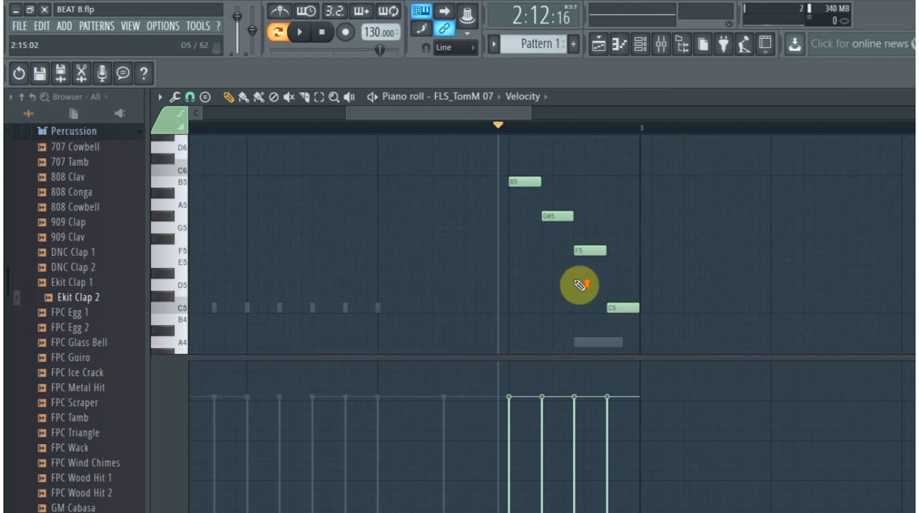
pyautogui.keyDown('ctrl'); pyautogui.scroll(2, 577, 285); pyautogui.keyUp('ctrl')
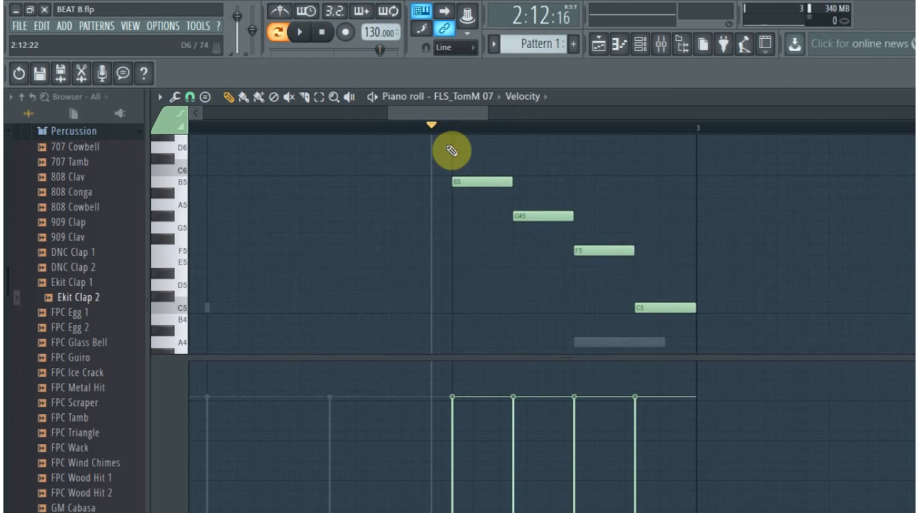
pyautogui.click(447, 131)
pyautogui.press('space')
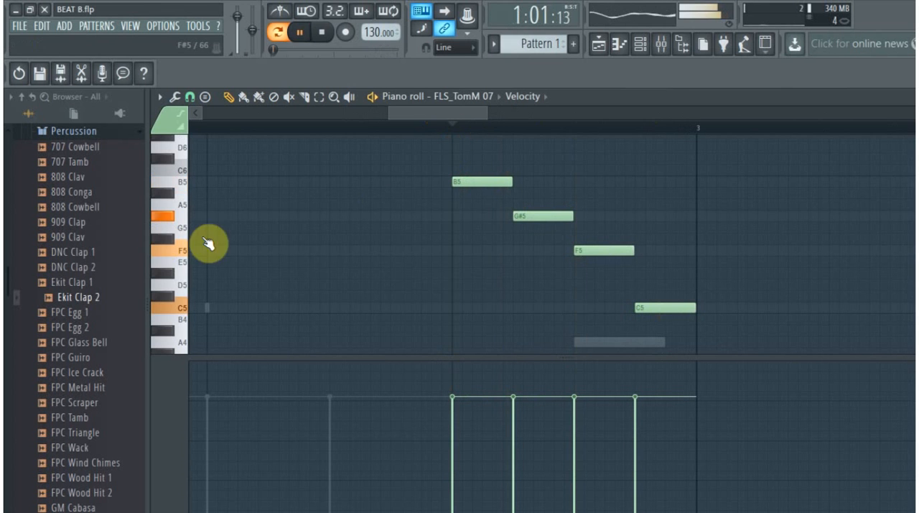
pyautogui.press('F6')
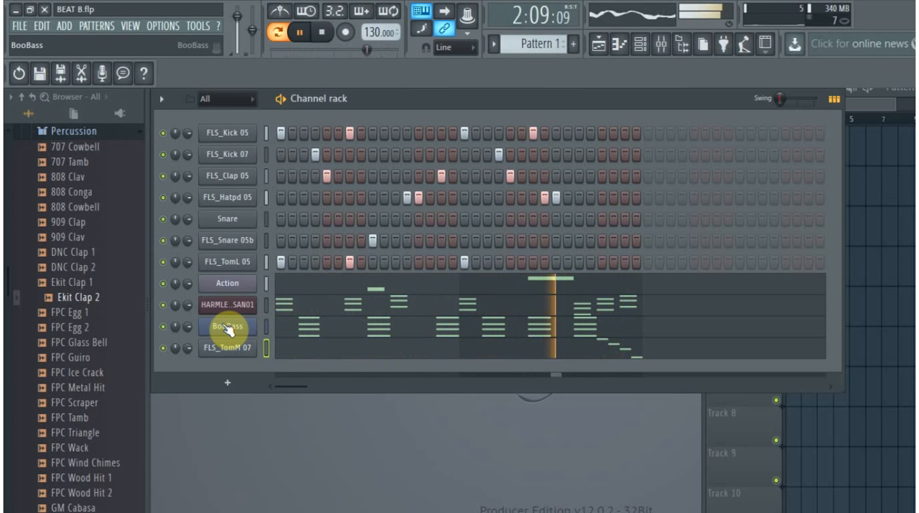
pyautogui.press('space')
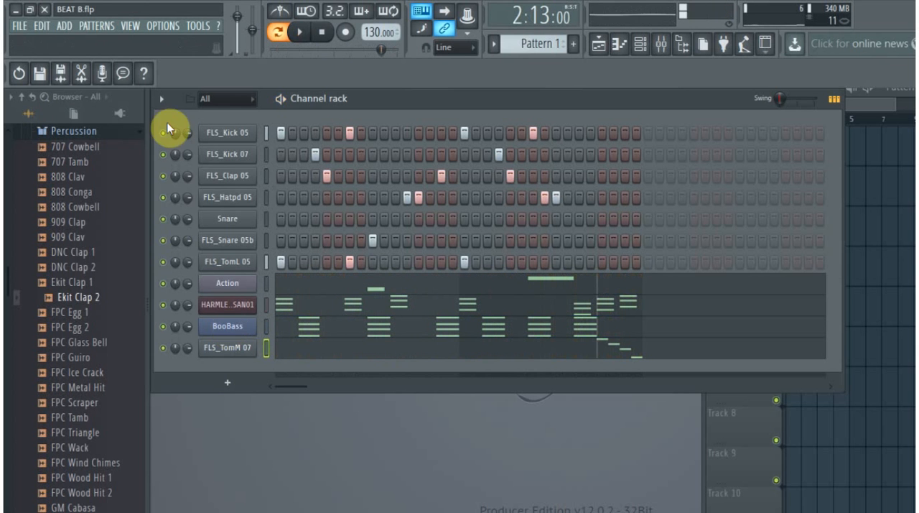
# - Solo FLS_Kick 05 and play the pattern while adding FLS_Kick 07, FLS_Clap 05 and FLS_Hatpd 05 one at a time
pyautogui.rightClick(161, 133)
pyautogui.click(180, 151)
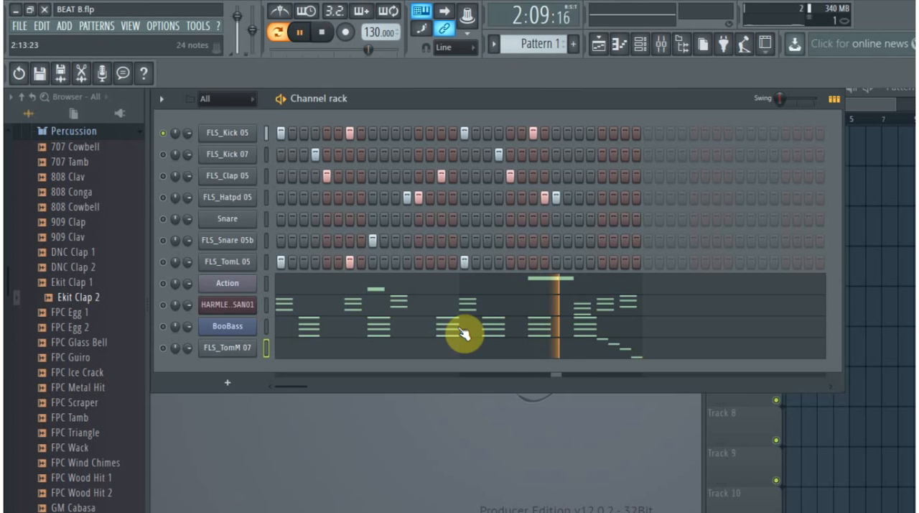
pyautogui.click(163, 155)
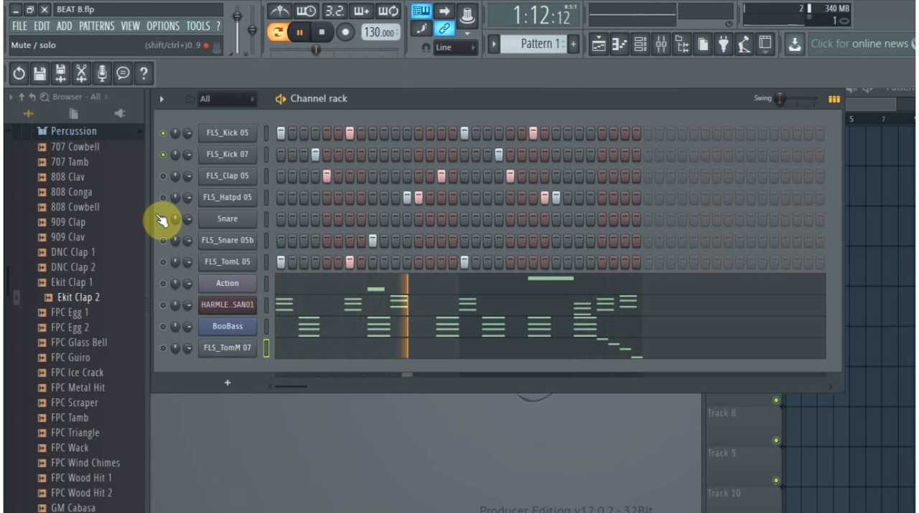
pyautogui.click(164, 176)
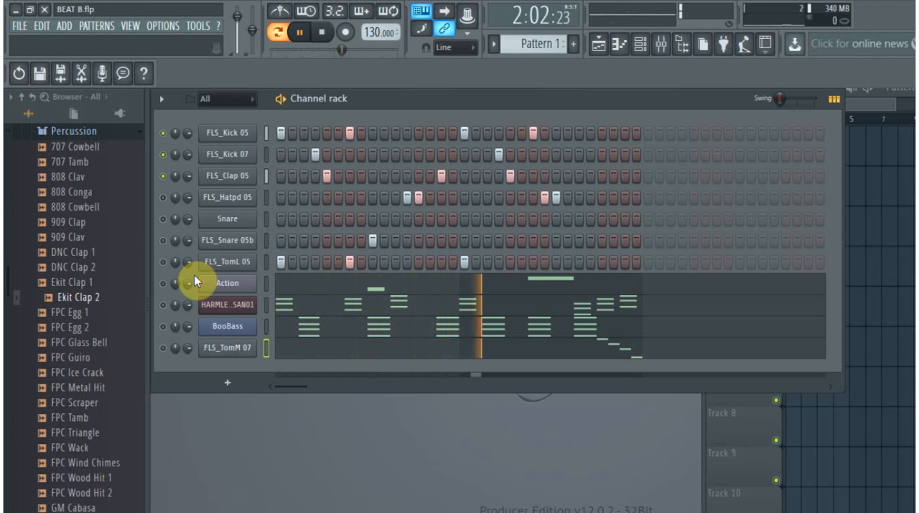
pyautogui.click(165, 199)
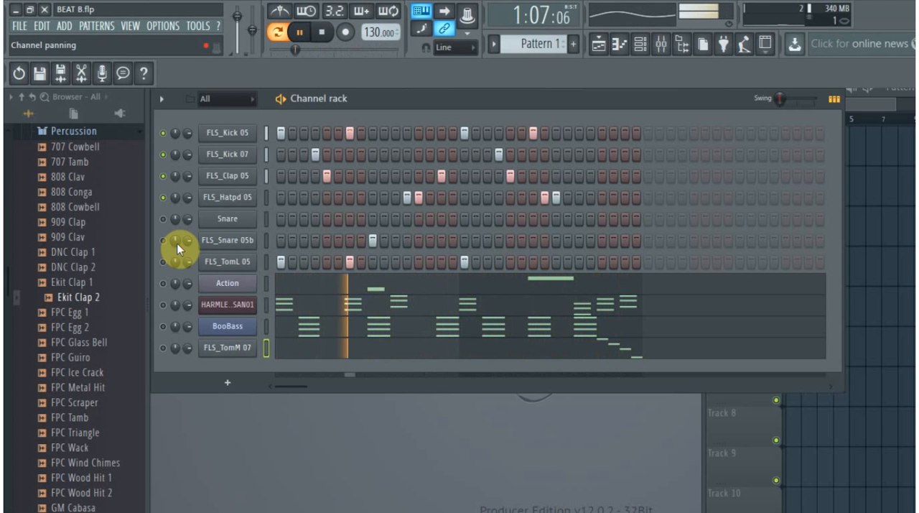
pyautogui.press('space')
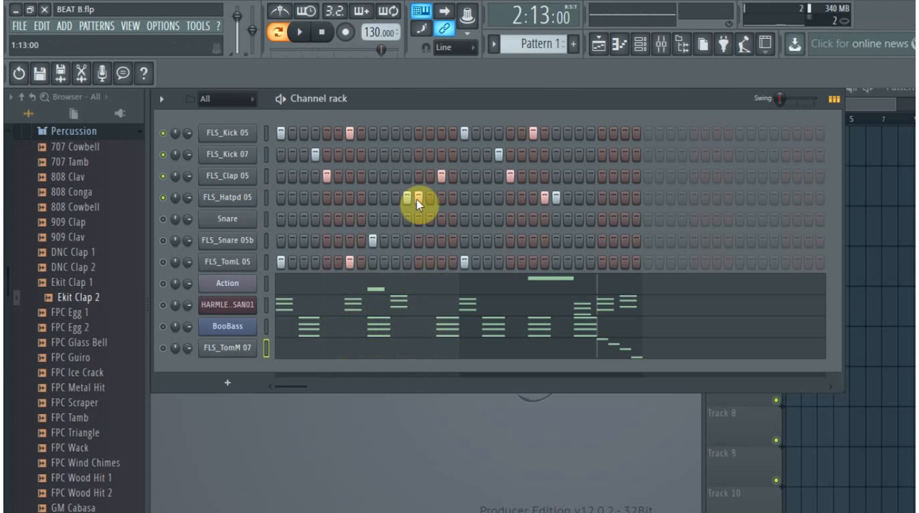
# - Examine and play the FLS_Hatpd 05 hi-hat roll in the piano roll, and return to the channel rack
pyautogui.rightClick(244, 204)
pyautogui.click(296, 203)
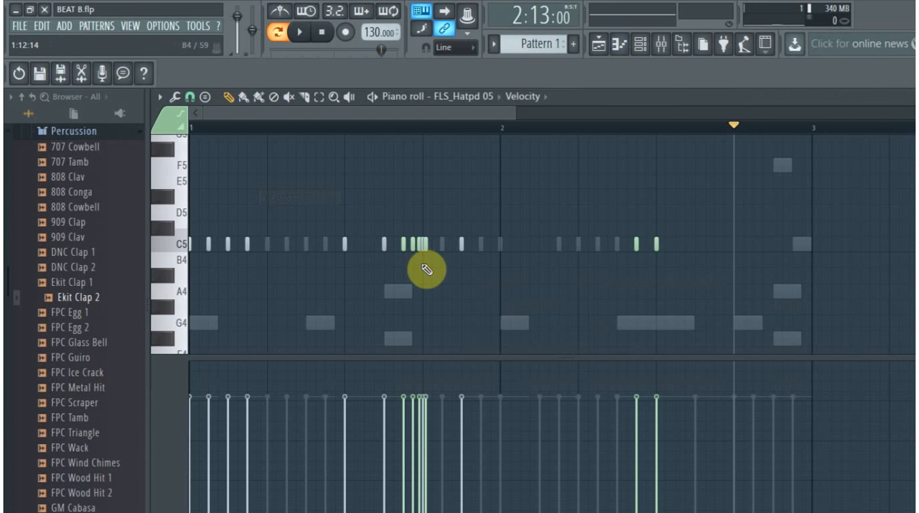
pyautogui.scroll(4, 429, 270)
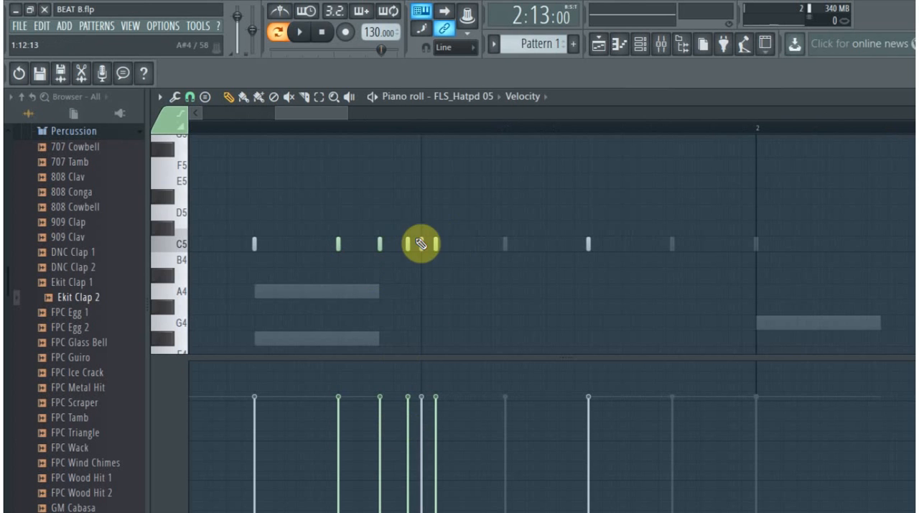
pyautogui.click(312, 128)
pyautogui.press('space')
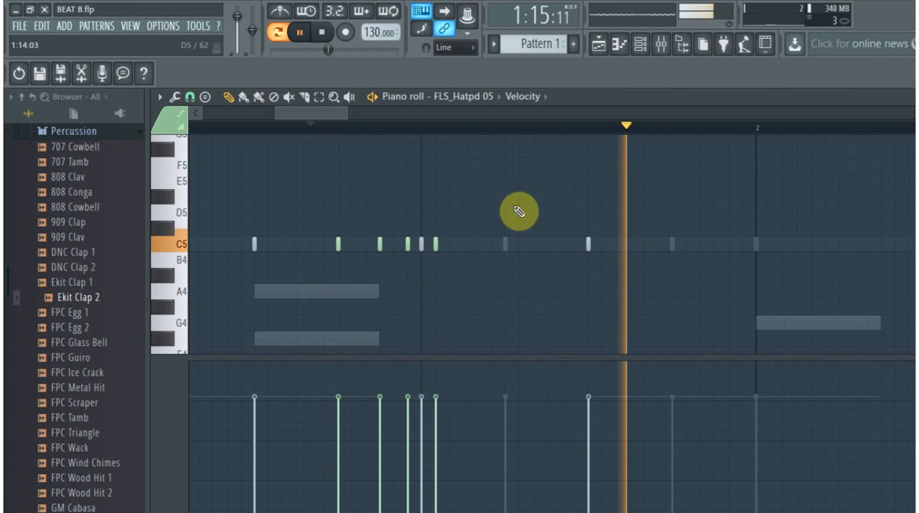
pyautogui.press('space')
pyautogui.press('F6')
# - Play the pattern while enabling the remaining channels in order from Snare through FLS_TomM 07
pyautogui.press('space')
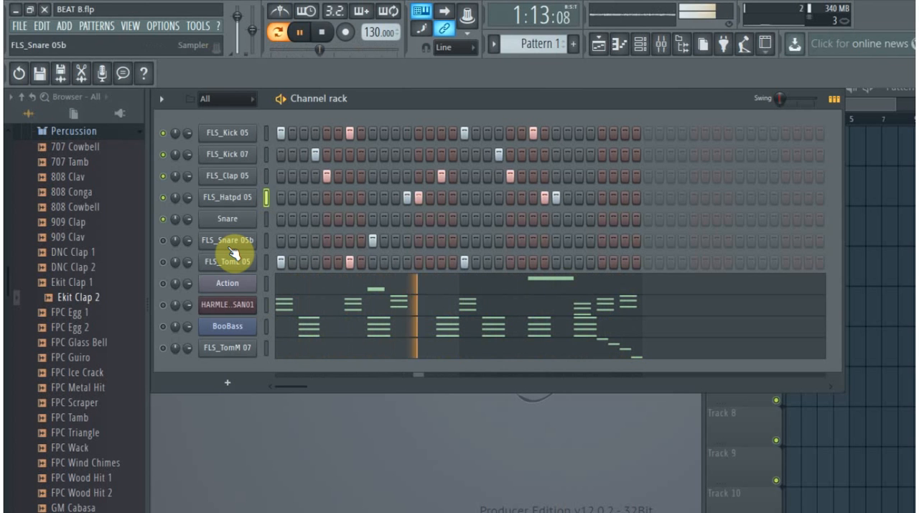
pyautogui.click(165, 242)
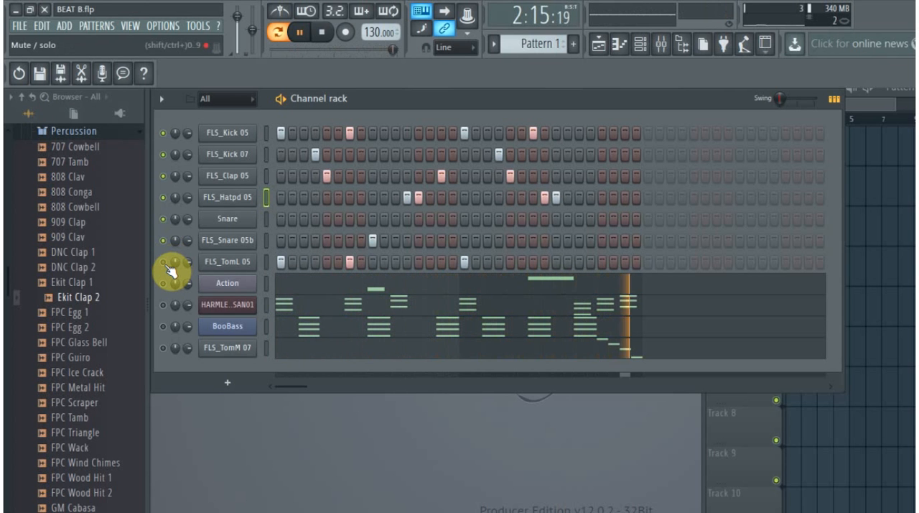
pyautogui.click(165, 263)
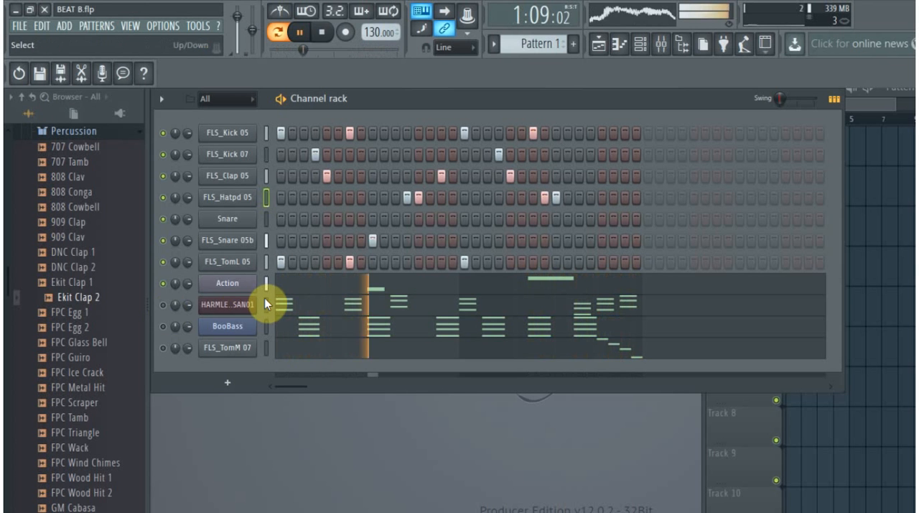
pyautogui.click(164, 306)
pyautogui.moveTo(168, 307); pyautogui.dragTo(169, 360)
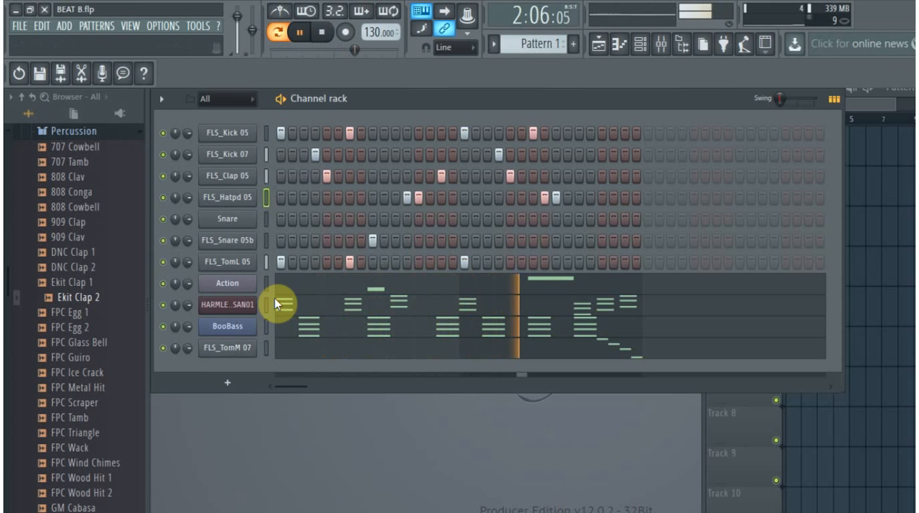
pyautogui.press('space')
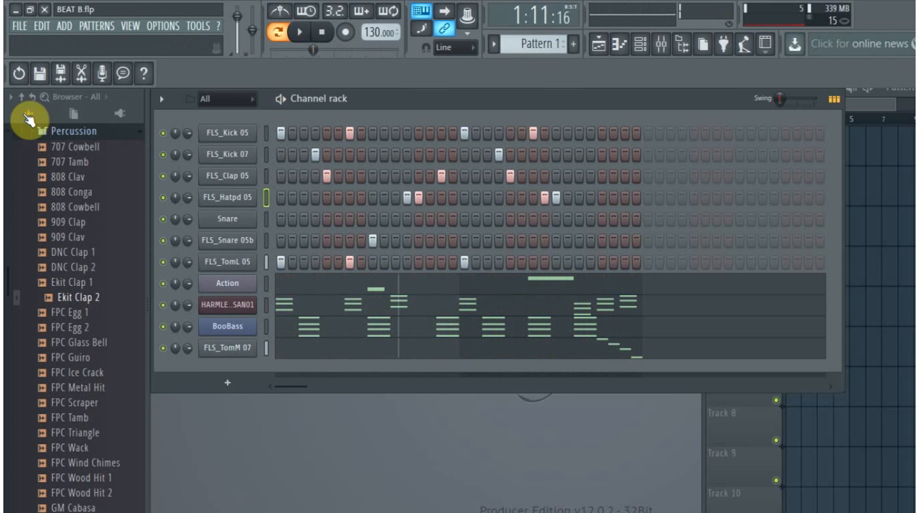
# - Open the Beat C.flp project and play its pattern
pyautogui.hotkey('ctrl', 'o')
pyautogui.doubleClick(219, 238)
pyautogui.press('space')
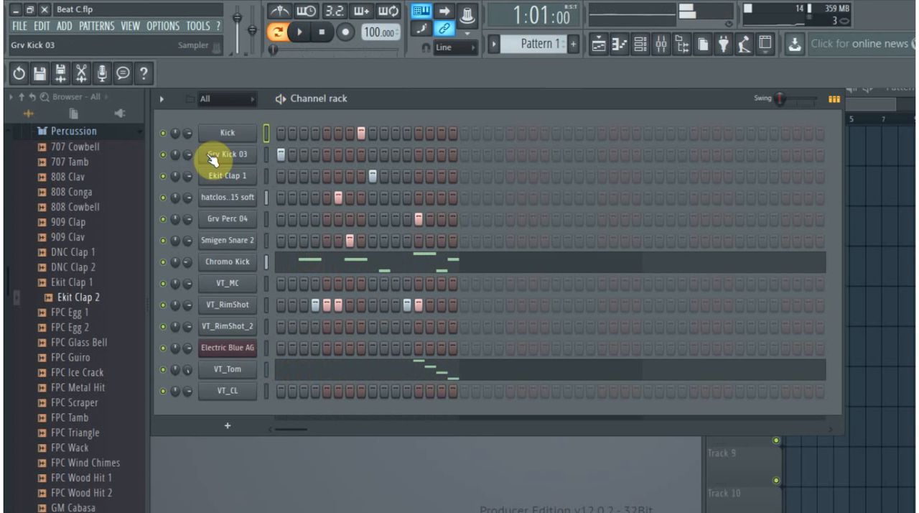
# - Leave only the channels from Kick through Smigen Snare 2 enabled and play the drum pattern
pyautogui.rightClick(162, 134)
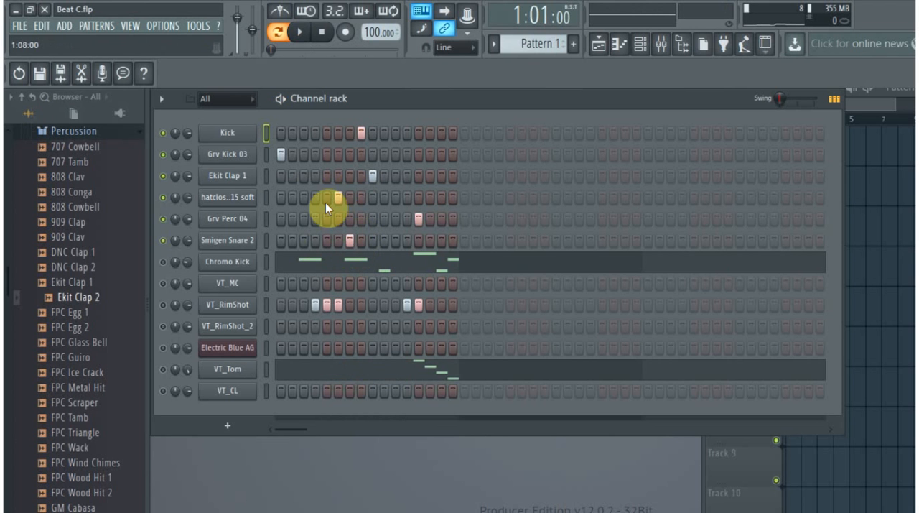
pyautogui.press('space')
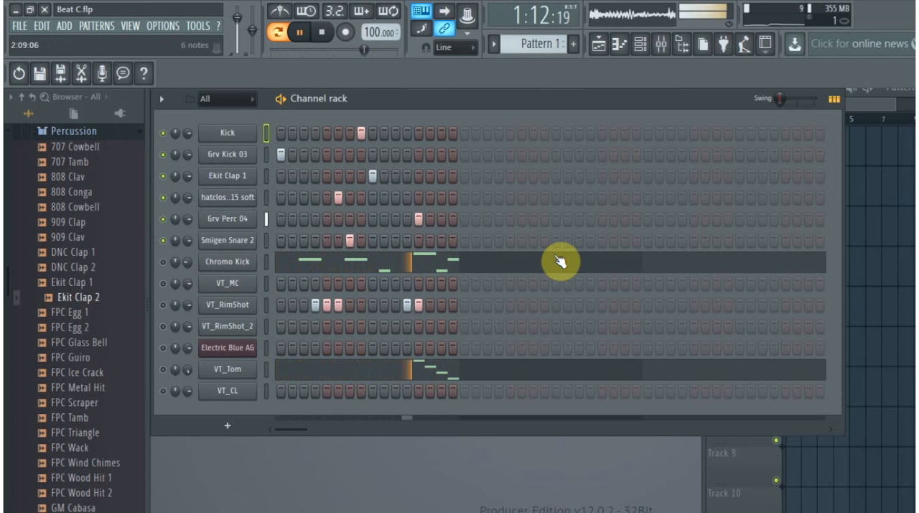
pyautogui.press('space')
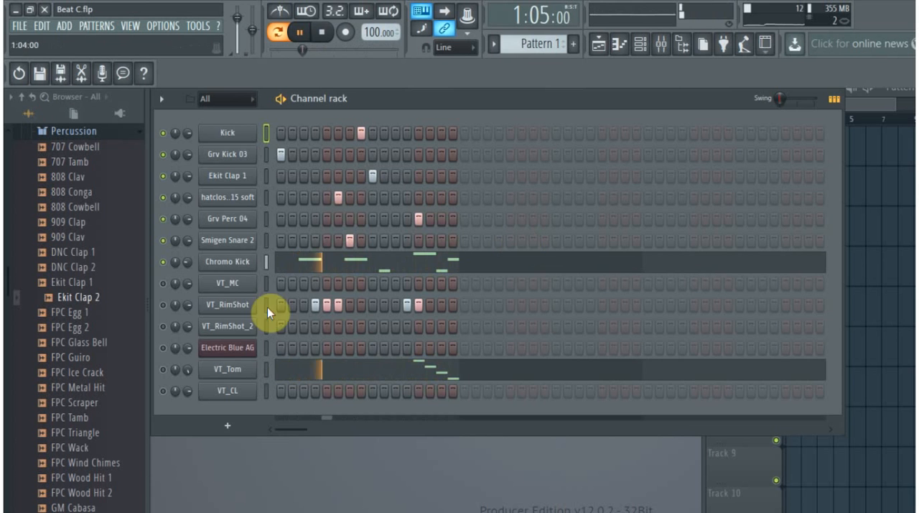
# - Review the Chromo Kick notes in the piano roll during playback, return to the channel rack and stop the pattern
pyautogui.click(300, 264)
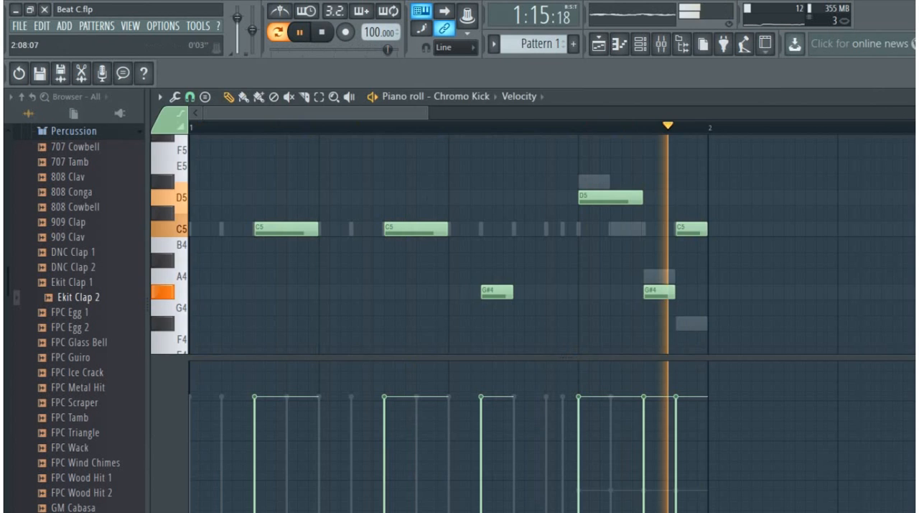
pyautogui.click(918, 96)
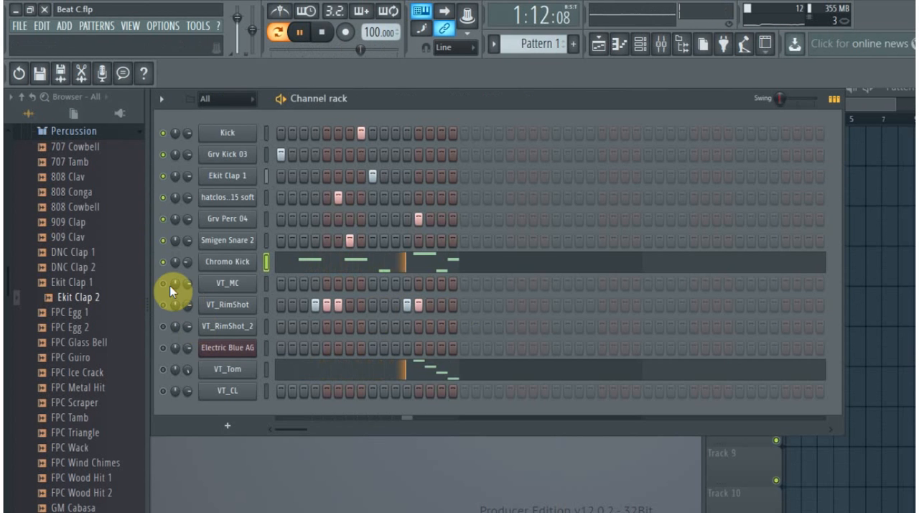
pyautogui.press('space')
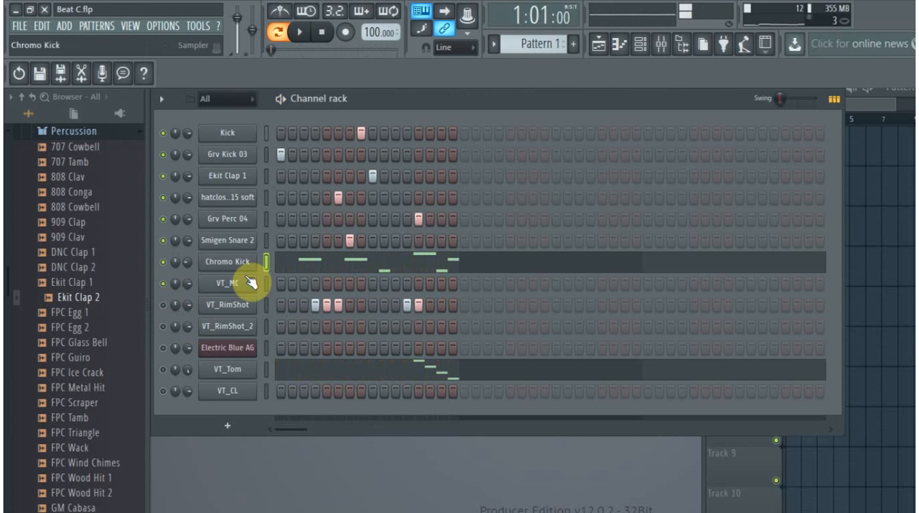
# - Audition the Chromo Kick sound at different pitches on the piano roll keyboard and return to the channel rack
pyautogui.click(283, 262)
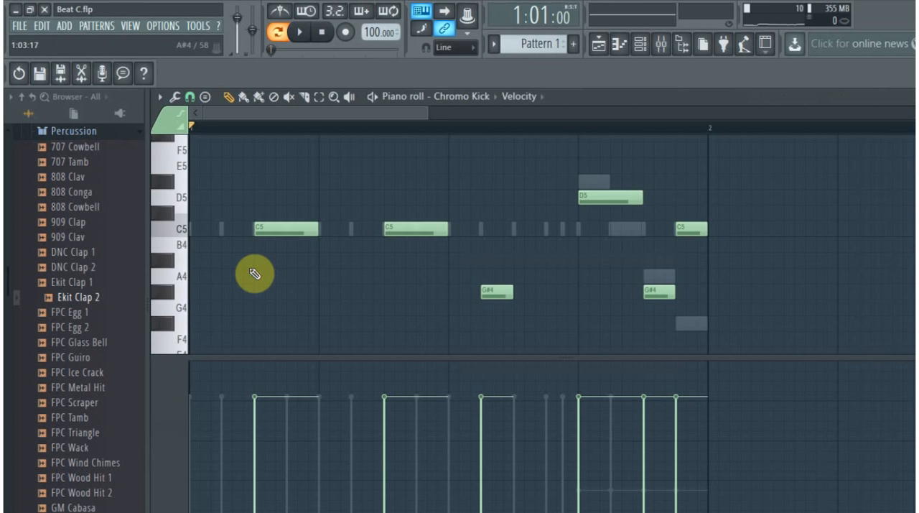
pyautogui.click(178, 233)
pyautogui.click(198, 291)
pyautogui.click(181, 306)
pyautogui.rightClick(214, 296)
pyautogui.click(181, 310)
pyautogui.click(177, 275)
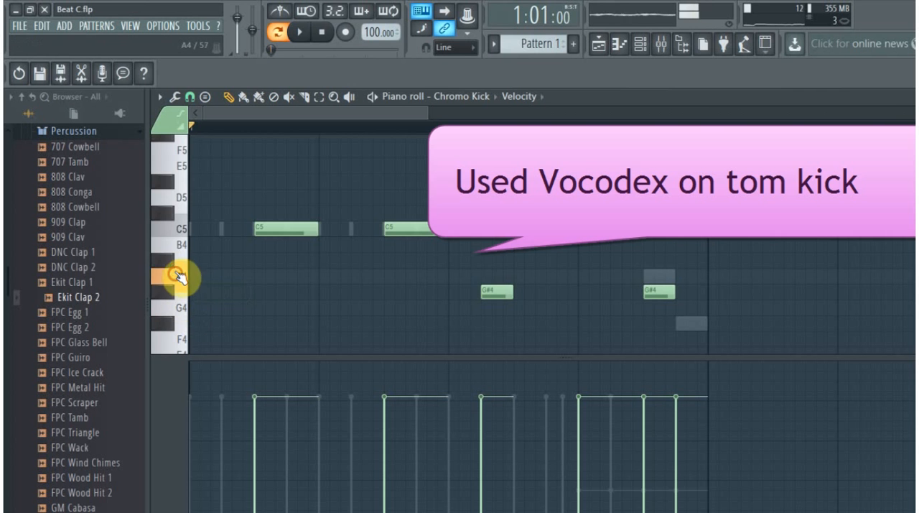
pyautogui.press('Escape')
# - Play the pattern with VT_MC and VT_RimShot enabled, and enable VT_RimShot_2, Electric Blue AG and VT_Tom
pyautogui.press('space')
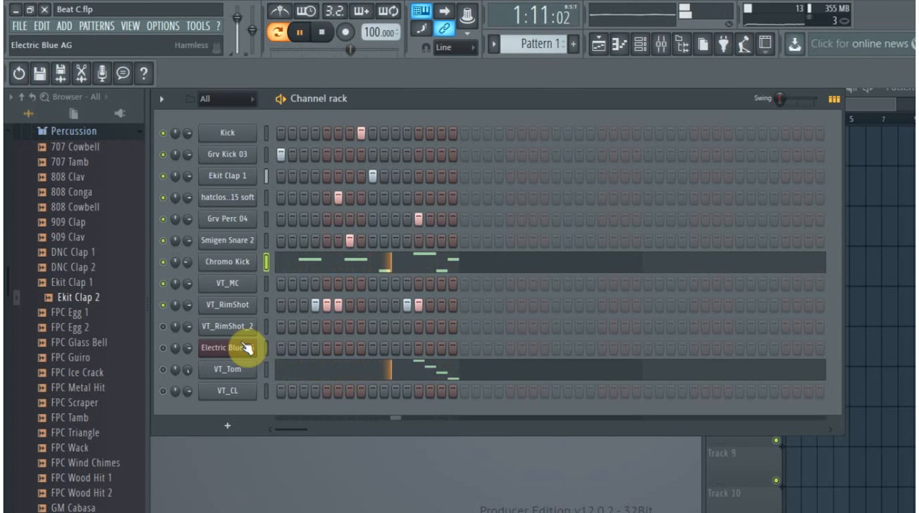
pyautogui.press('space')
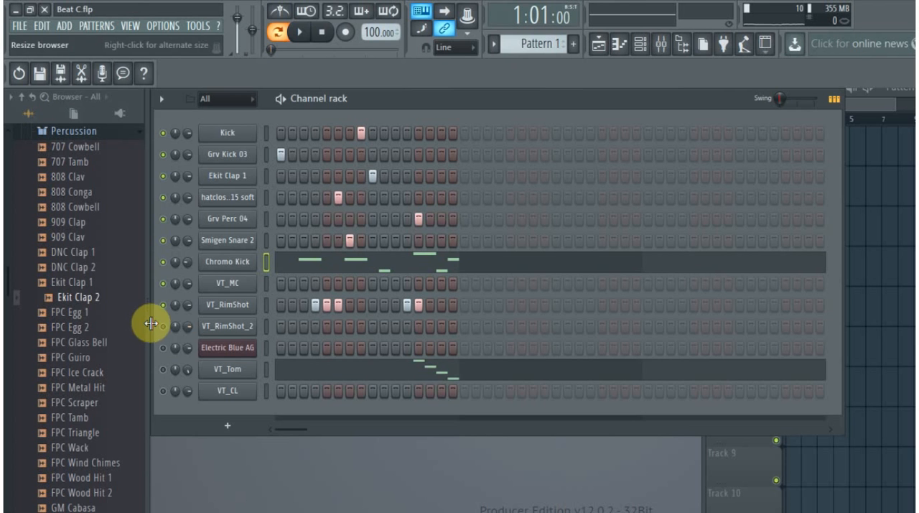
pyautogui.click(164, 369)
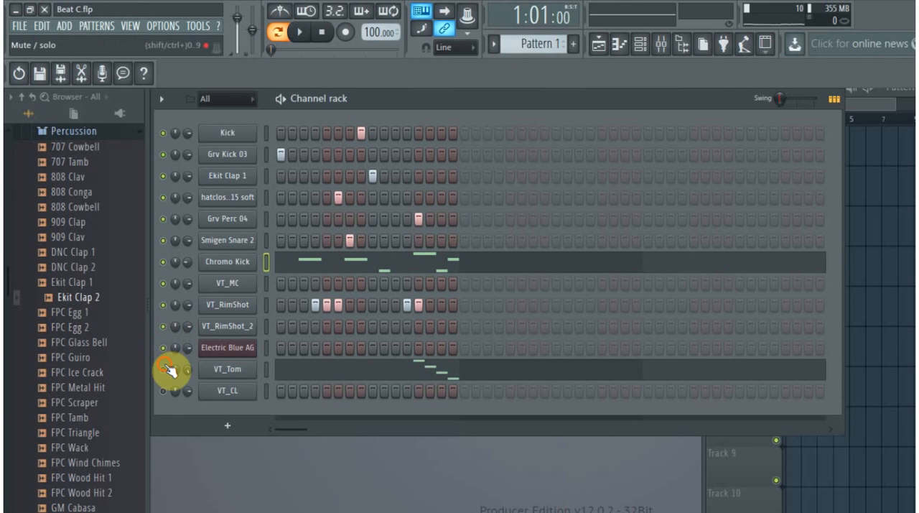
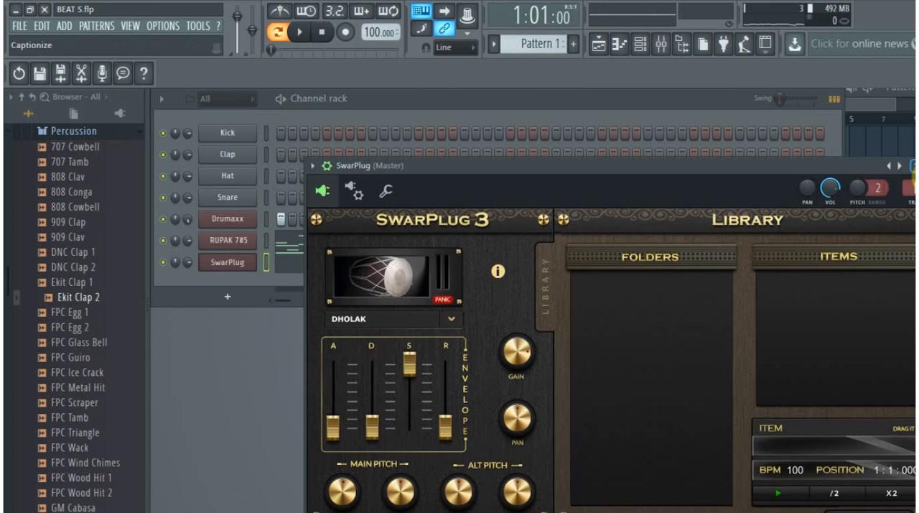
# - Look at the RUPAK 7#5 and SwarPlug channels' instruments, leaving the SwarPlug instrument open and repositioned for viewing
pyautogui.click(913, 166)
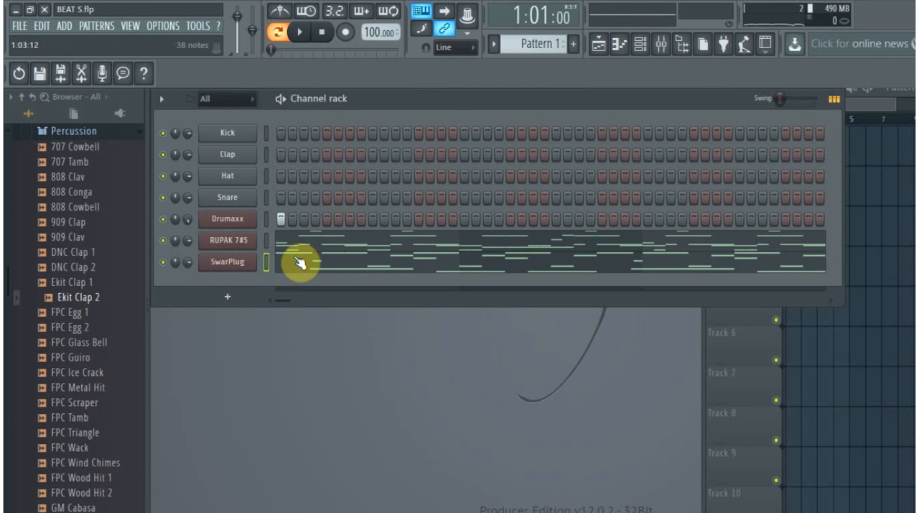
pyautogui.click(220, 243)
pyautogui.click(832, 160)
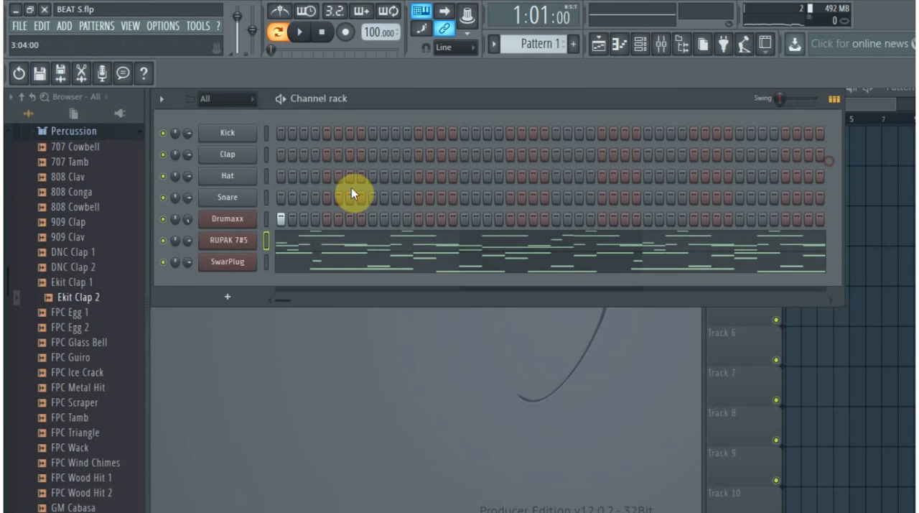
pyautogui.click(227, 262)
pyautogui.moveTo(584, 168); pyautogui.dragTo(465, 18)
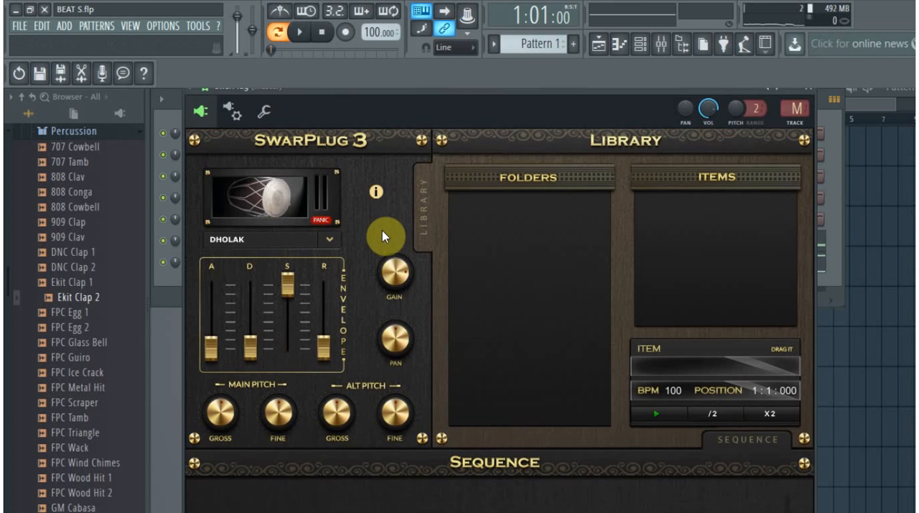
# - Examine SwarPlug's list of Indian instruments while keeping Dholak loaded
pyautogui.click(329, 242)
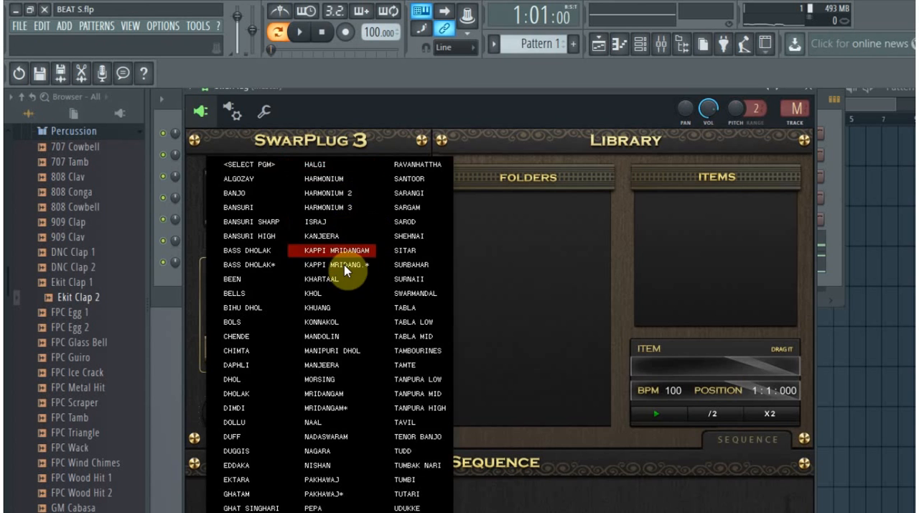
pyautogui.click(644, 112)
pyautogui.moveTo(676, 90); pyautogui.dragTo(683, 125)
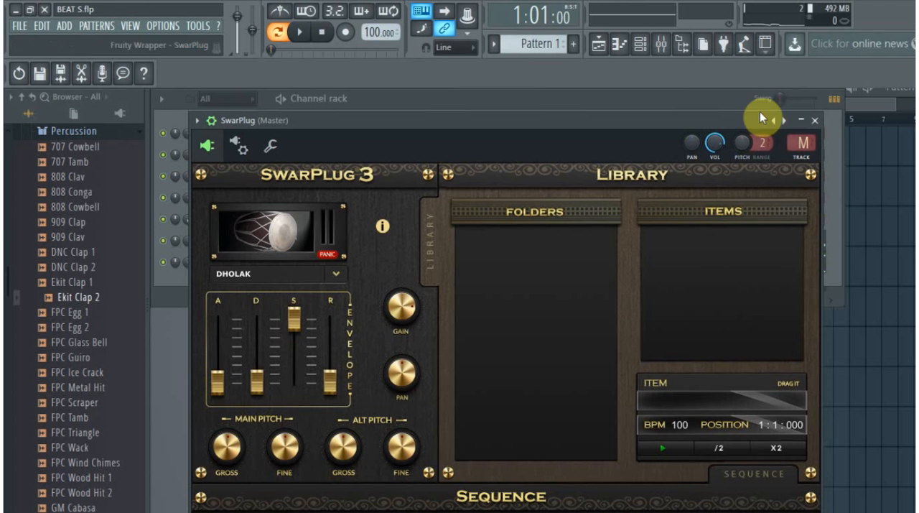
pyautogui.click(287, 280)
pyautogui.click(677, 113)
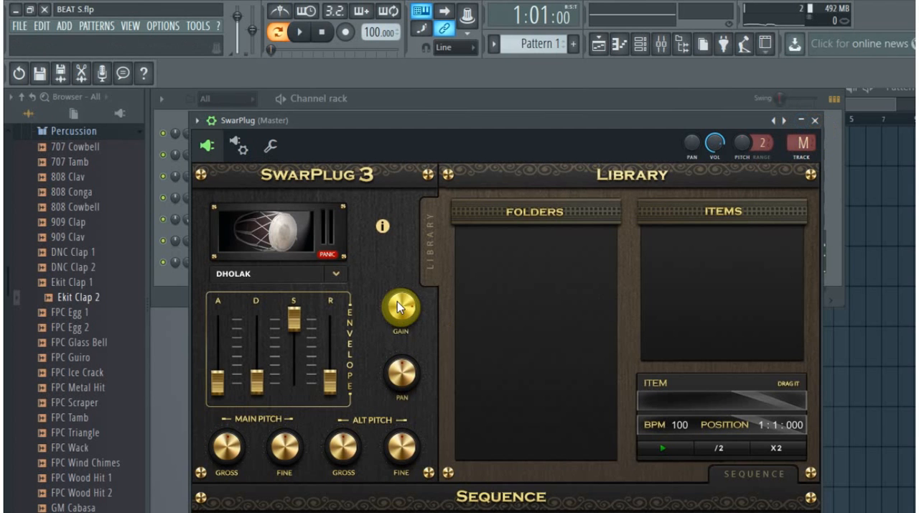
# - Reopen the SwarPlug instrument and load the Tabla Mid sound
pyautogui.click(817, 123)
pyautogui.click(232, 263)
pyautogui.click(316, 276)
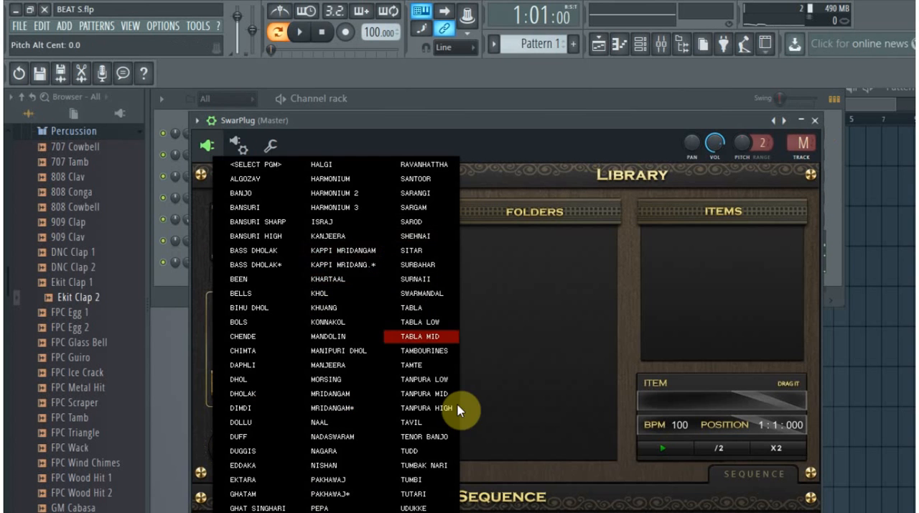
pyautogui.click(434, 338)
# - Browse the tabla loop cycles in the SwarPlug library, select Ektaal (12) #4, and close the instrument
pyautogui.click(530, 324)
pyautogui.click(533, 287)
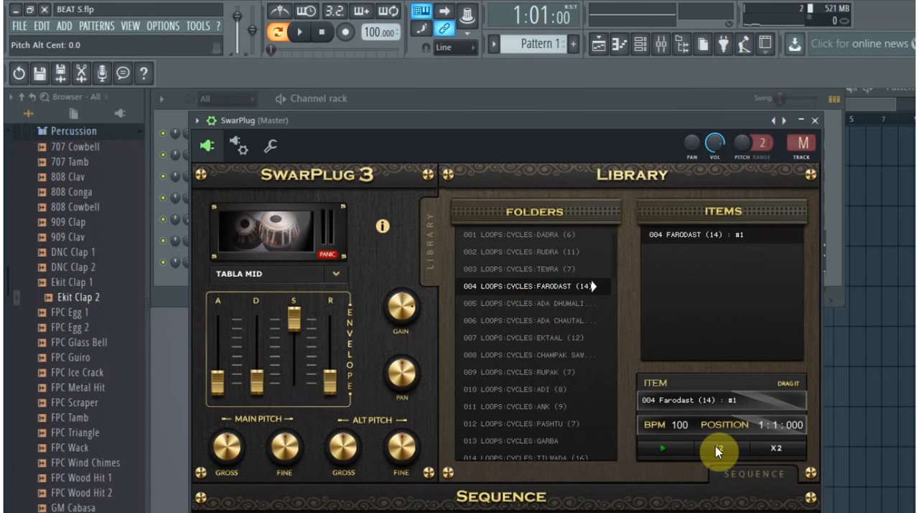
pyautogui.click(525, 337)
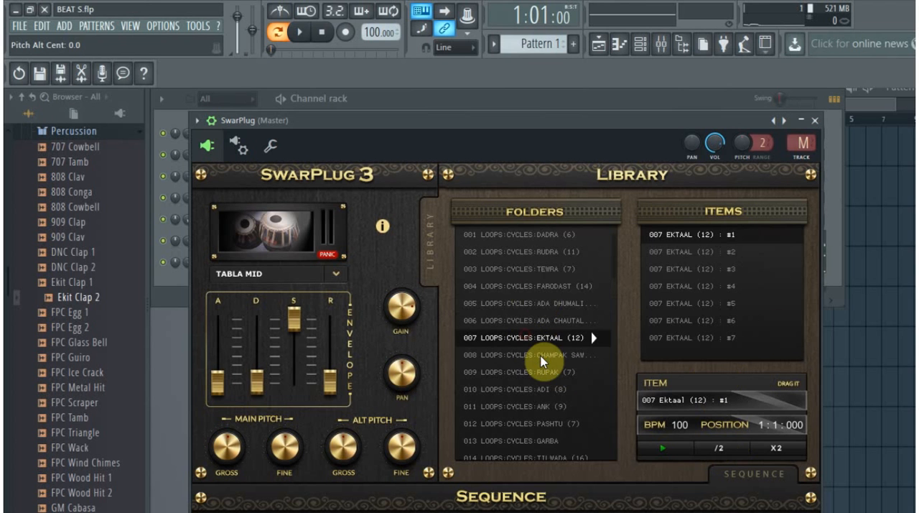
pyautogui.click(696, 288)
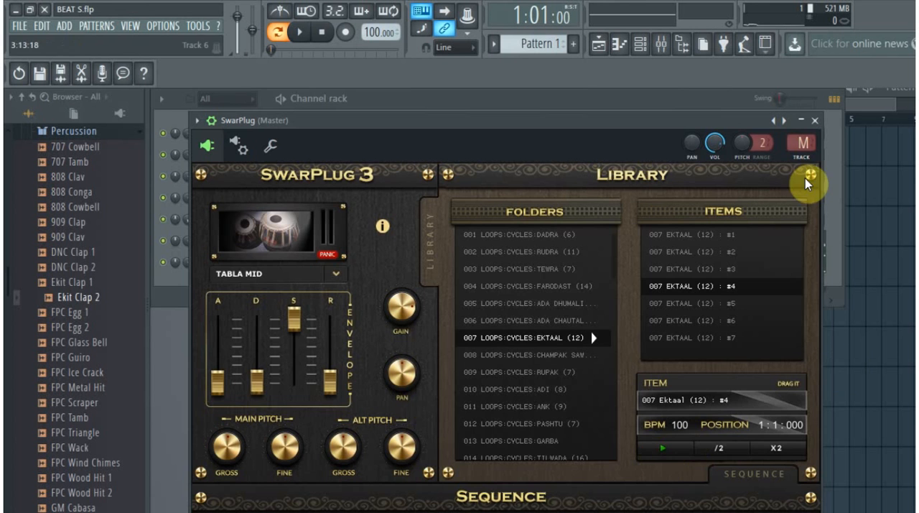
pyautogui.click(801, 121)
pyautogui.click(817, 121)
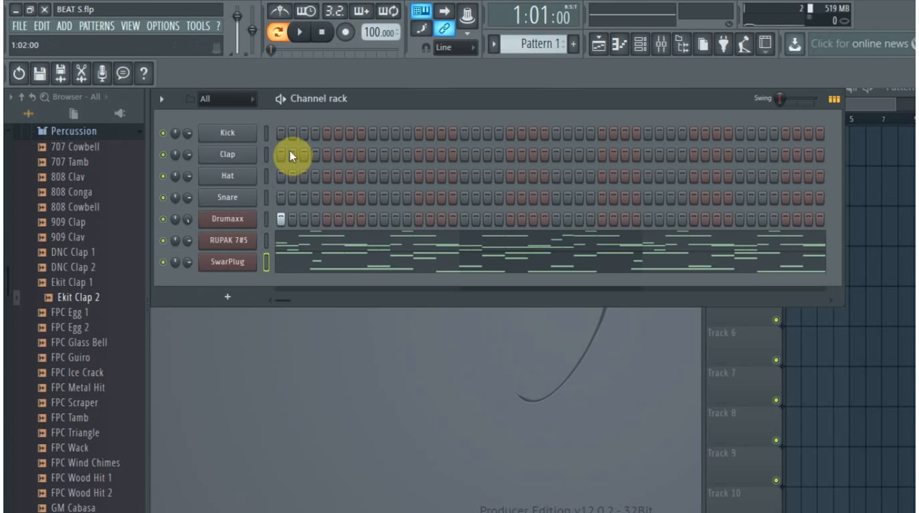
# - Open the project BEAT E.flp, discarding the changes to BEAT S.flp
pyautogui.click(19, 26)
pyautogui.click(41, 74)
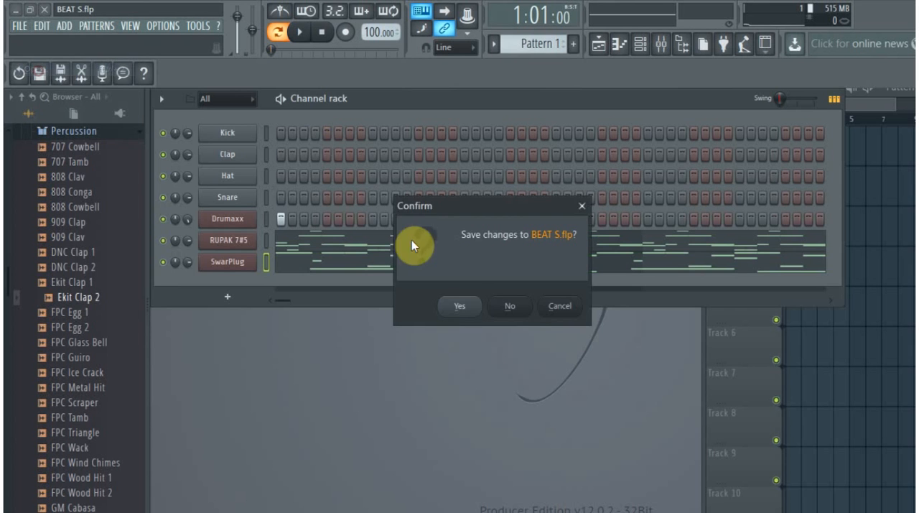
pyautogui.click(514, 308)
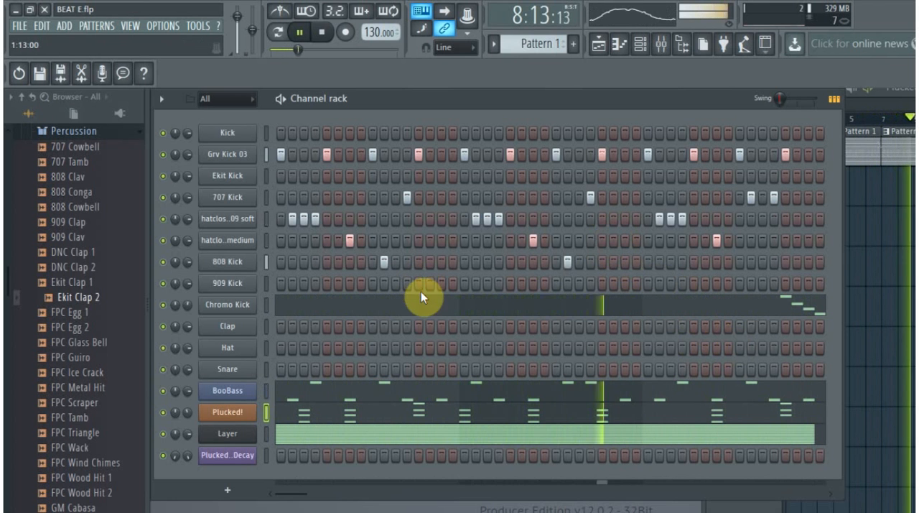
# - Play the pattern with only Grv Kick 03 enabled, bringing in the soft closed hat, 707 Kick and medium closed hat channels
pyautogui.press('space')
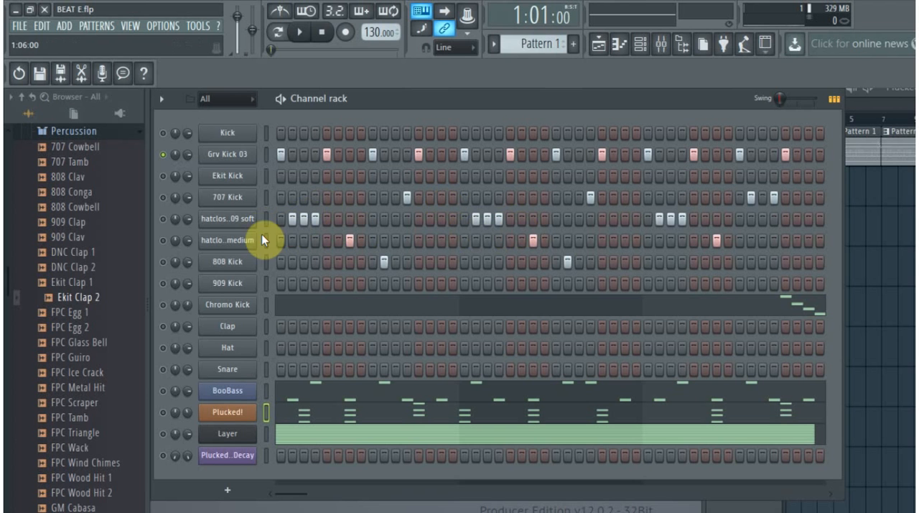
pyautogui.press('space')
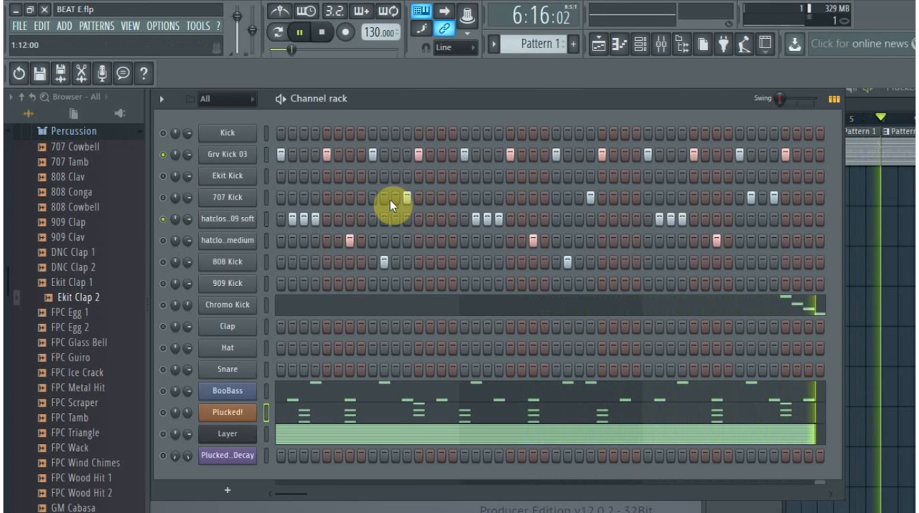
pyautogui.click(165, 197)
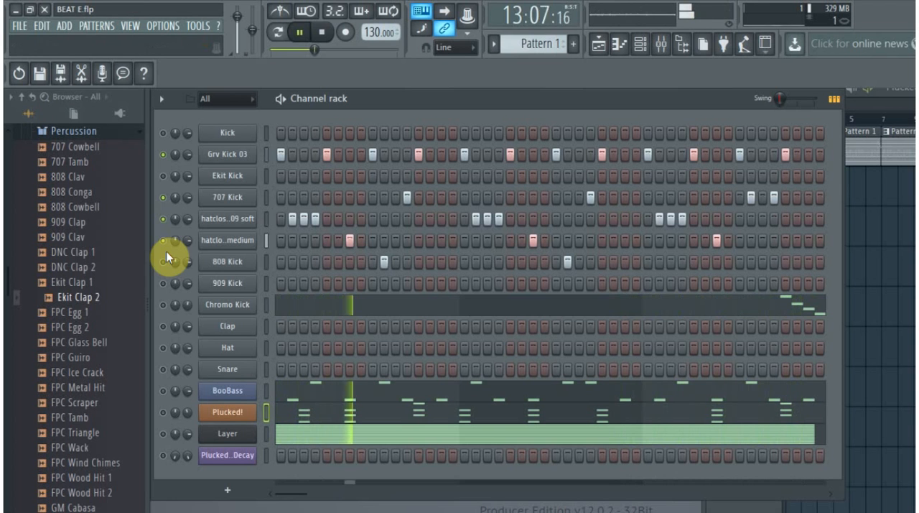
pyautogui.press('space')
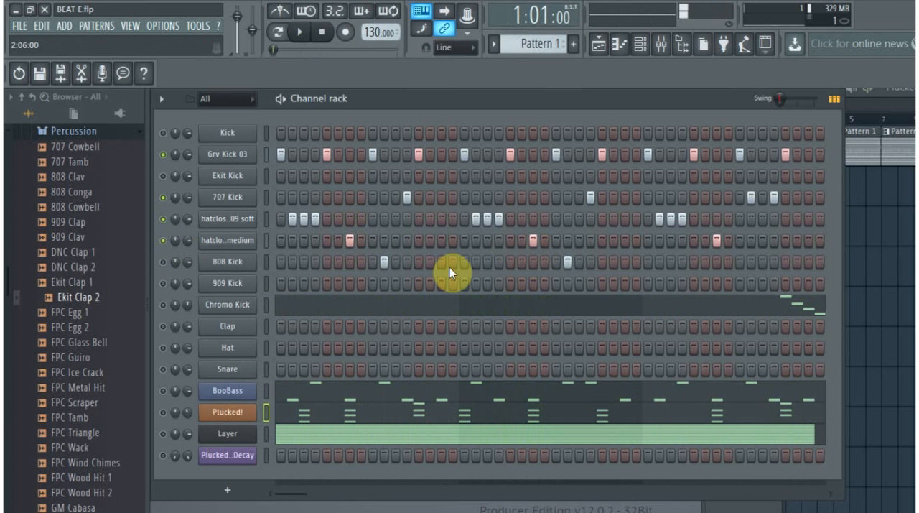
# - Audition the hatclosed 25 medium sample in its channel settings and close them
pyautogui.click(243, 243)
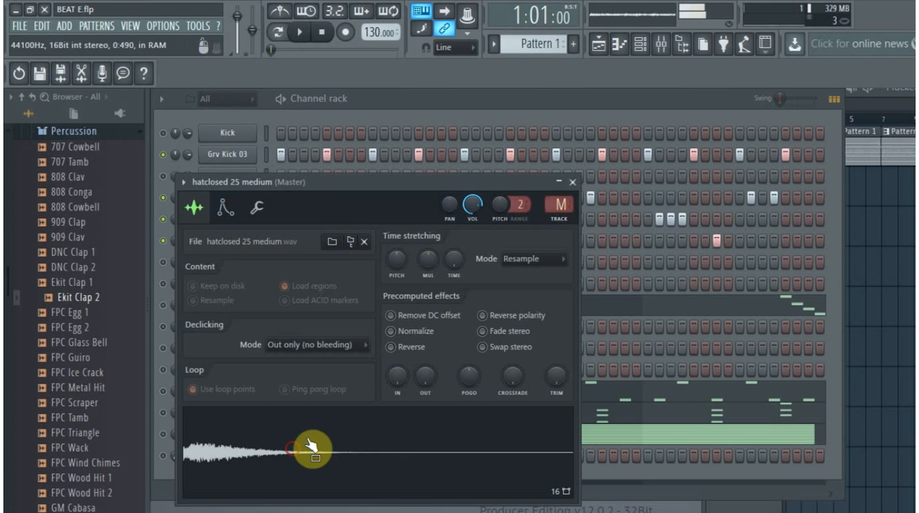
pyautogui.click(241, 450)
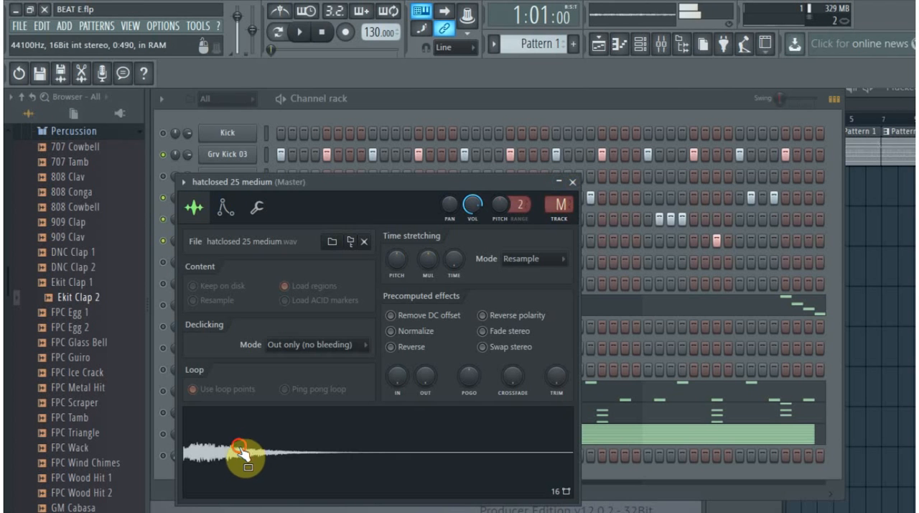
pyautogui.click(568, 185)
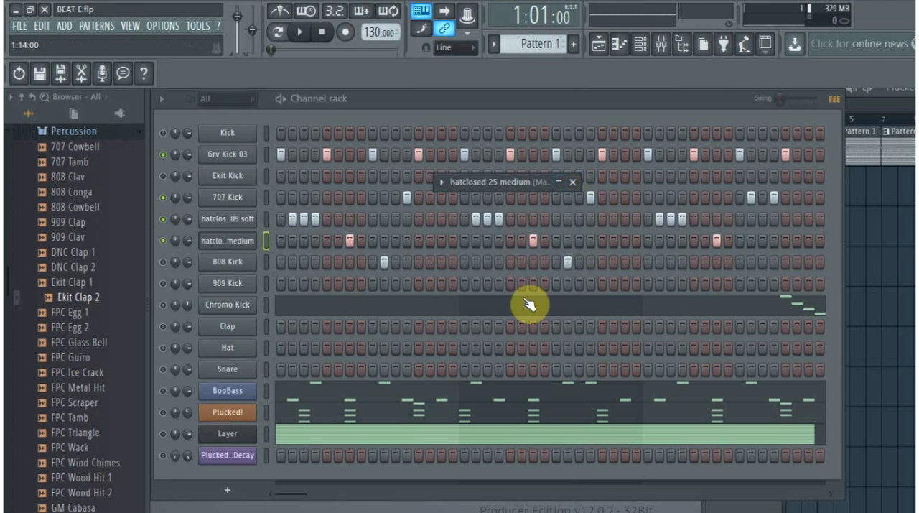
pyautogui.click(572, 183)
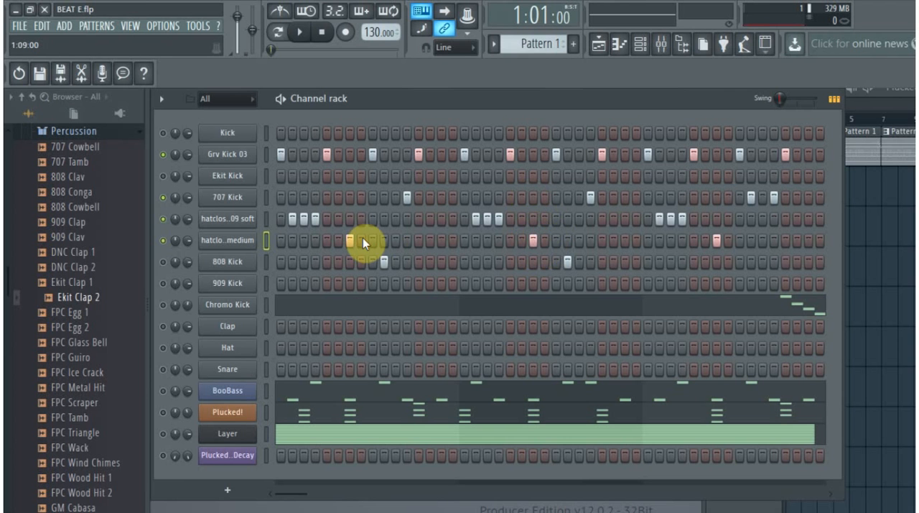
# - Play the kick and hat groove, and enable the 808 Kick, Ekit Kick, 909 Kick and Chromo Kick channels
pyautogui.press('space')
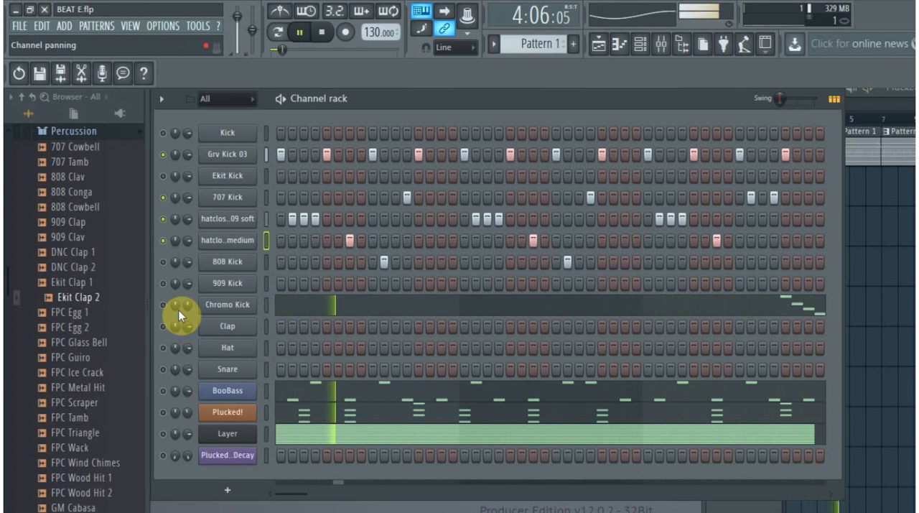
pyautogui.press('space')
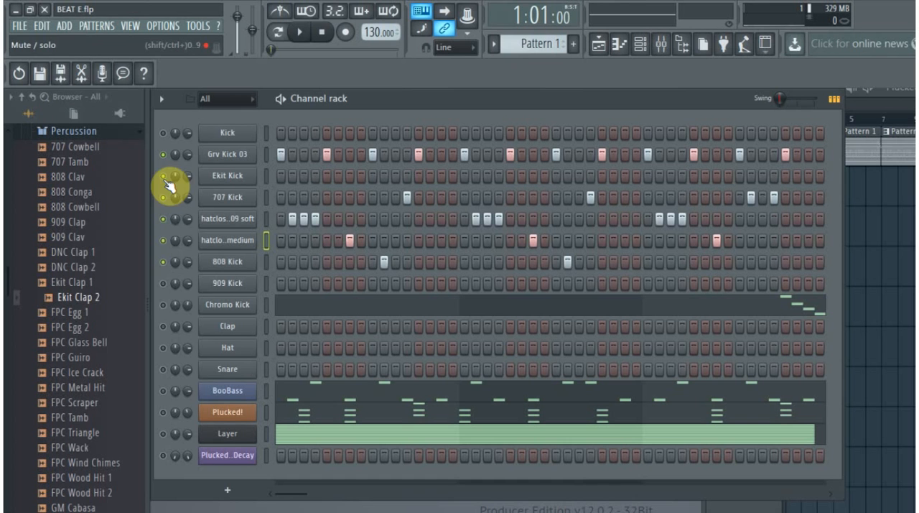
pyautogui.click(165, 307)
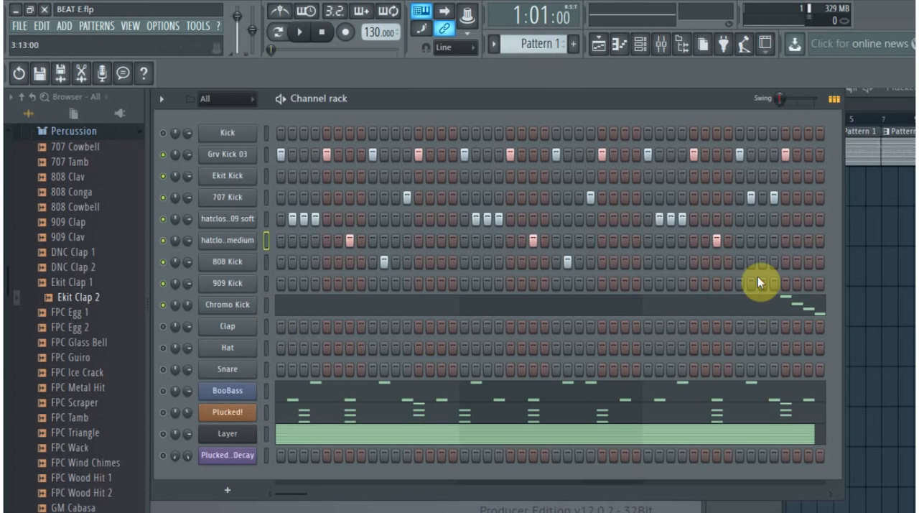
# - Audition the Chromo Kick sample, play its closing notes in the piano roll, and return to the channel rack
pyautogui.click(231, 306)
pyautogui.click(352, 508)
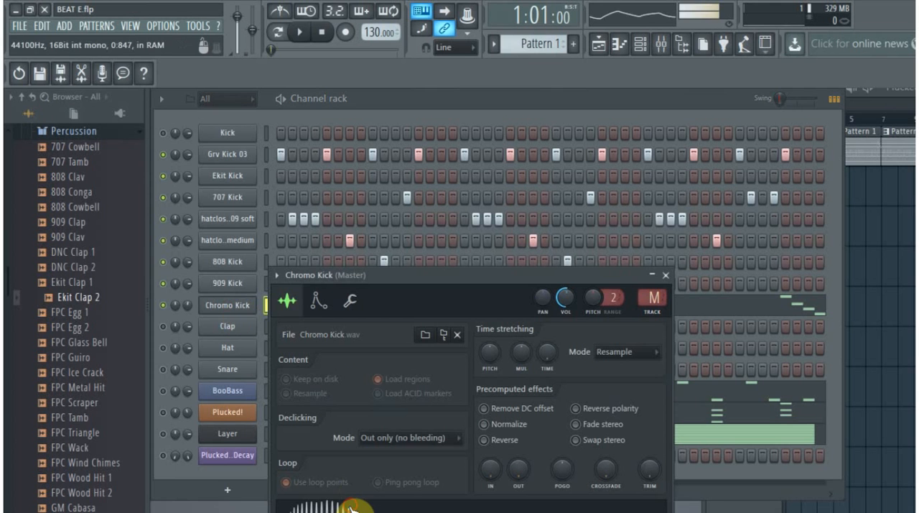
pyautogui.click(665, 275)
pyautogui.click(711, 310)
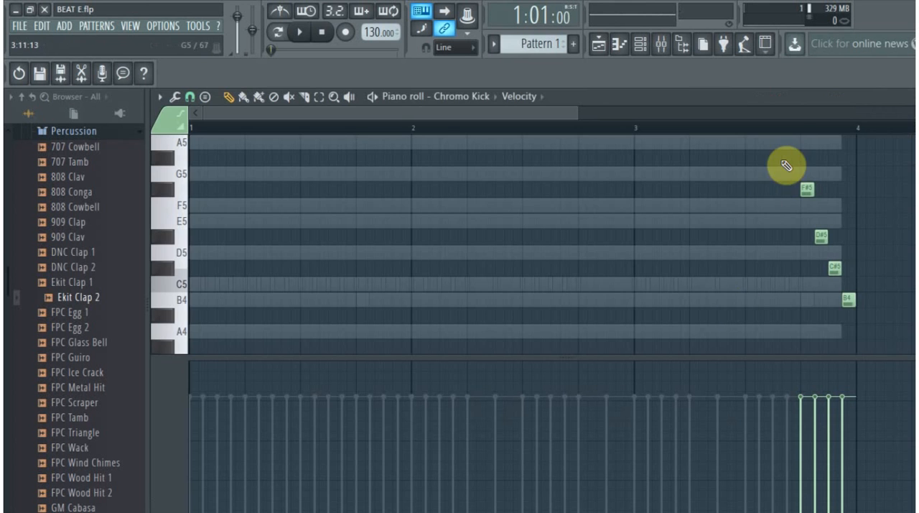
pyautogui.press('space')
pyautogui.press('space')
pyautogui.click(916, 96)
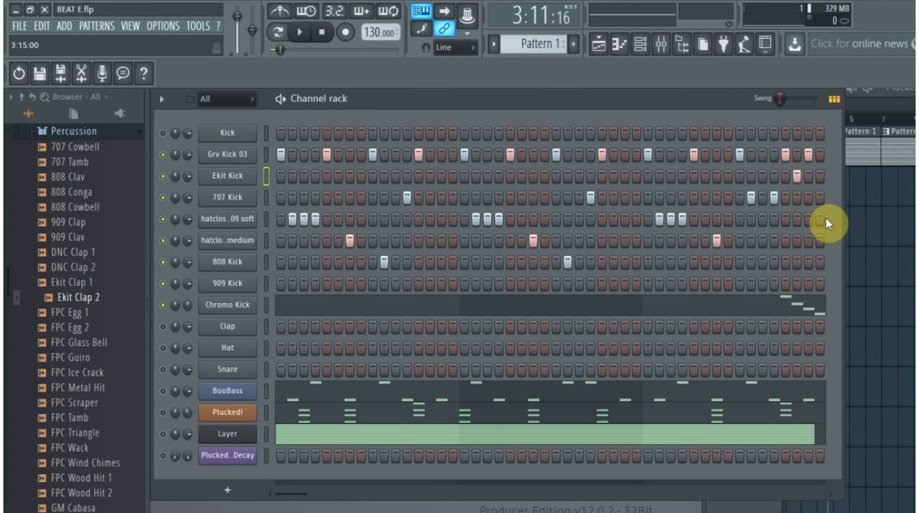
# - Try extra Grv Kick 03 and Ekit Kick hits on the pattern's last four steps, play them, and clear them
pyautogui.press('space')
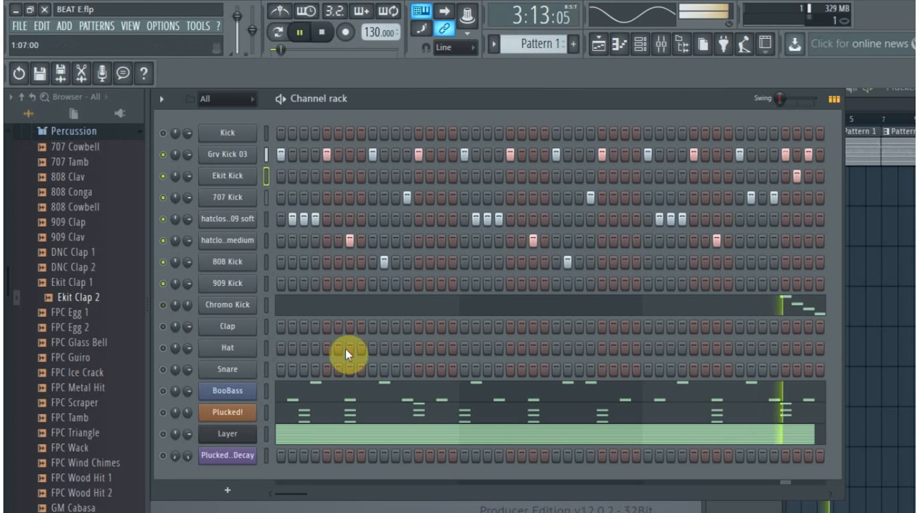
pyautogui.press('space')
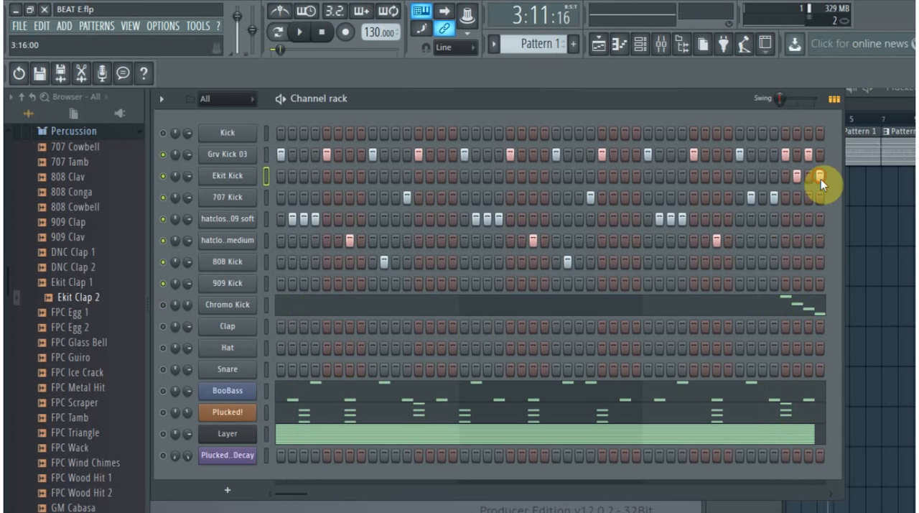
pyautogui.press('space')
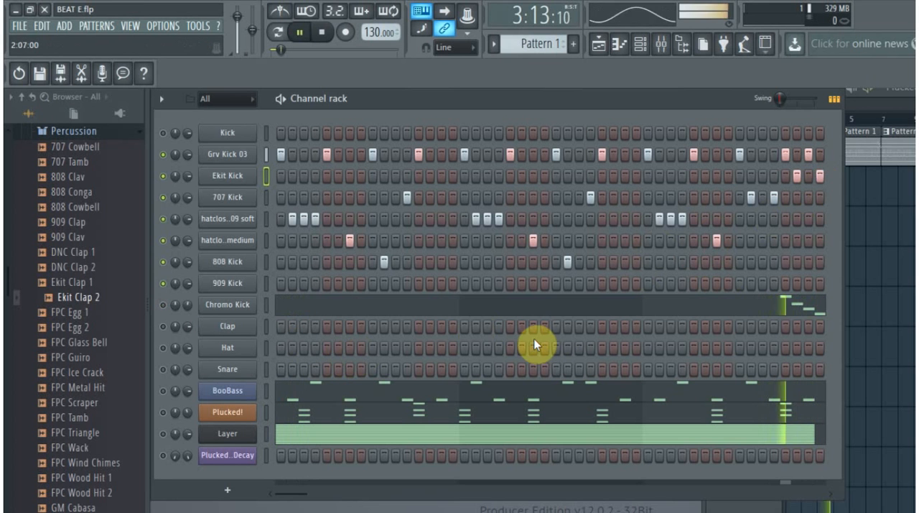
pyautogui.press('space')
pyautogui.rightClick(811, 154)
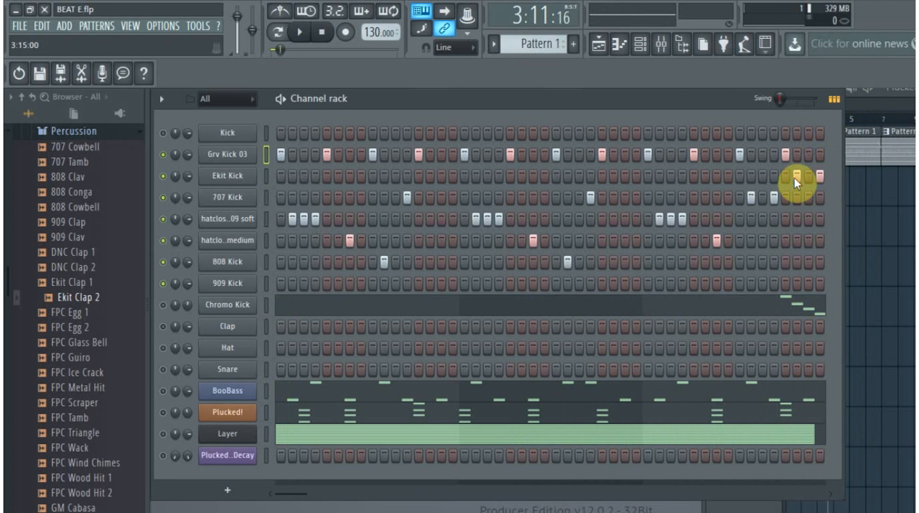
# - Play the pattern with Chromo Kick, and enable the Clap, Hat, Snare and BooBass channels
pyautogui.click(164, 304)
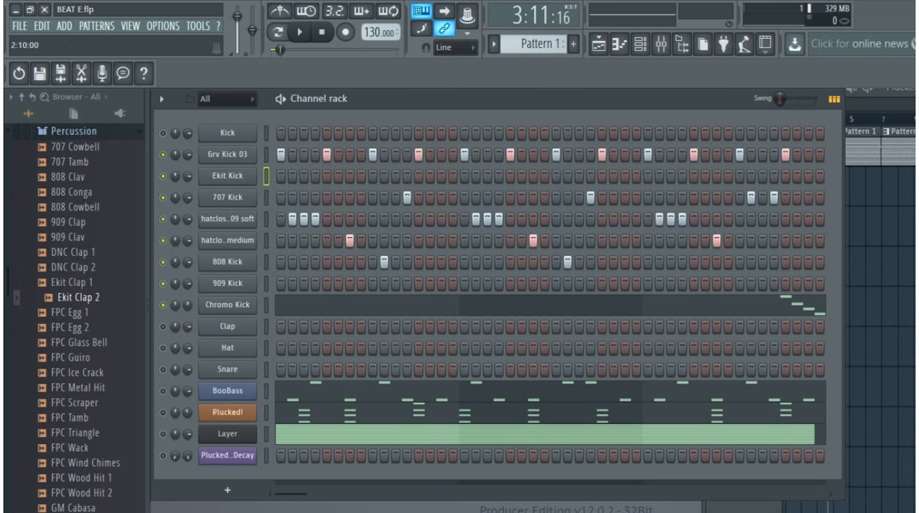
pyautogui.press('space')
pyautogui.press('space')
pyautogui.click(163, 328)
pyautogui.press('space')
pyautogui.press('space')
# - Play the drums together with the BooBass line, stop, and open the BooBass notes in the piano roll
pyautogui.press('space')
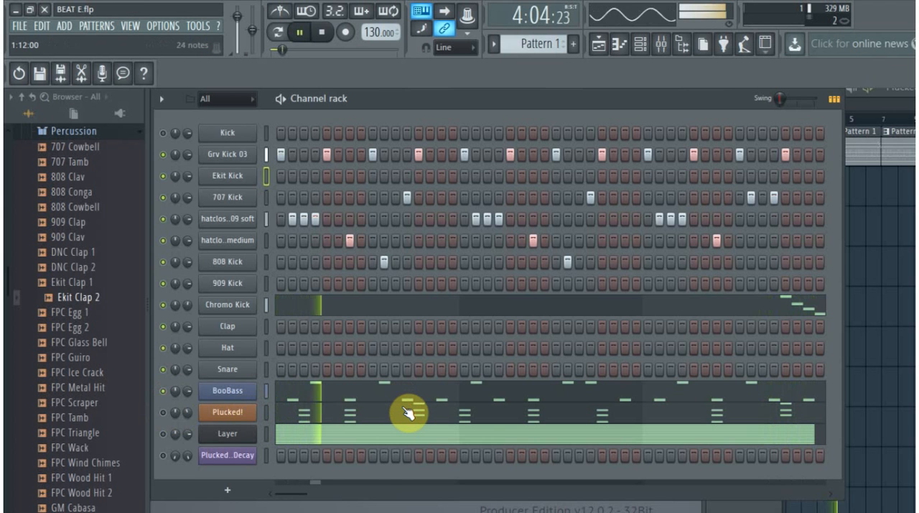
pyautogui.press('space')
pyautogui.click(320, 397)
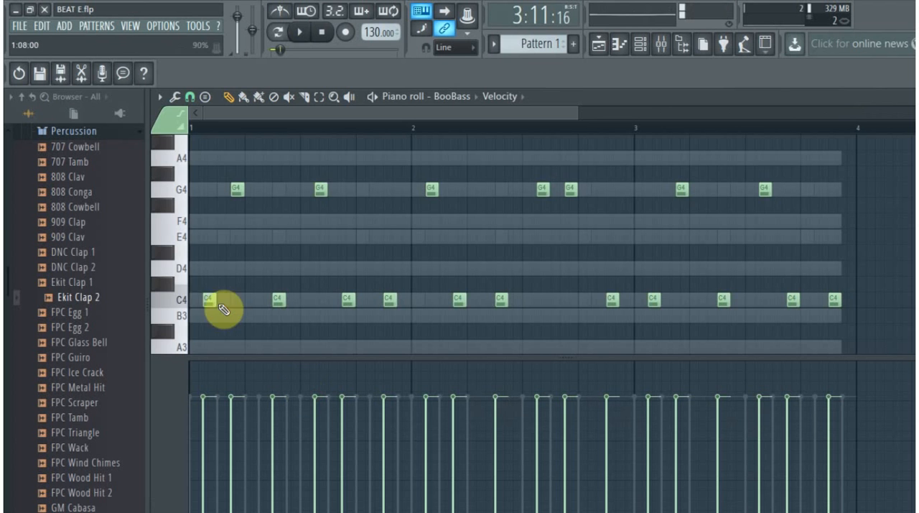
# - Transpose the upper BooBass notes in the piano roll down to C4 and play the single-pitch bass line
pyautogui.moveTo(814, 241); pyautogui.dragTo(193, 157)
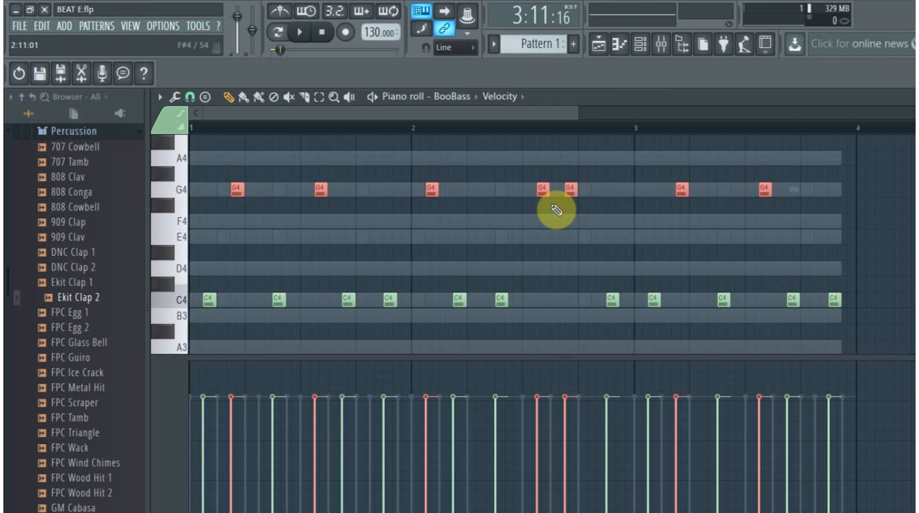
pyautogui.press('Down')
pyautogui.press('Down')
pyautogui.press('Down')
pyautogui.press('Down')
pyautogui.press('Down')
pyautogui.press('Down')
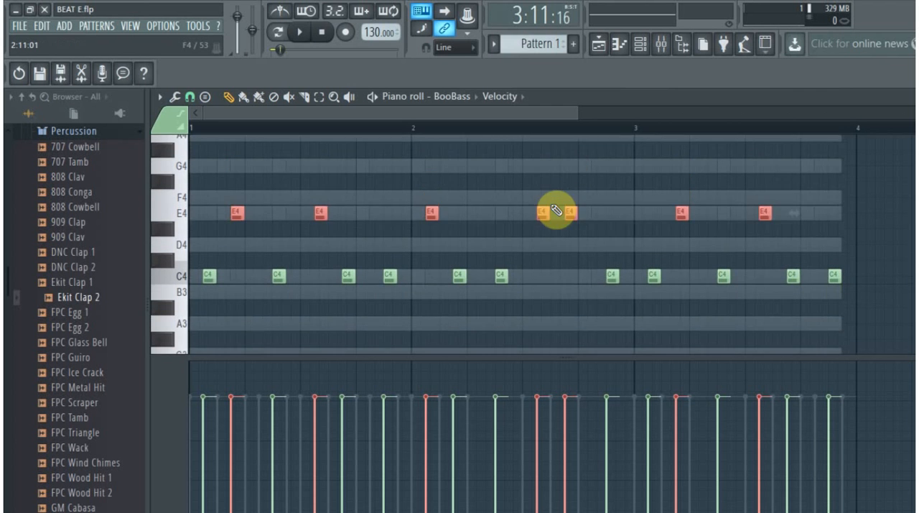
pyautogui.press('Down')
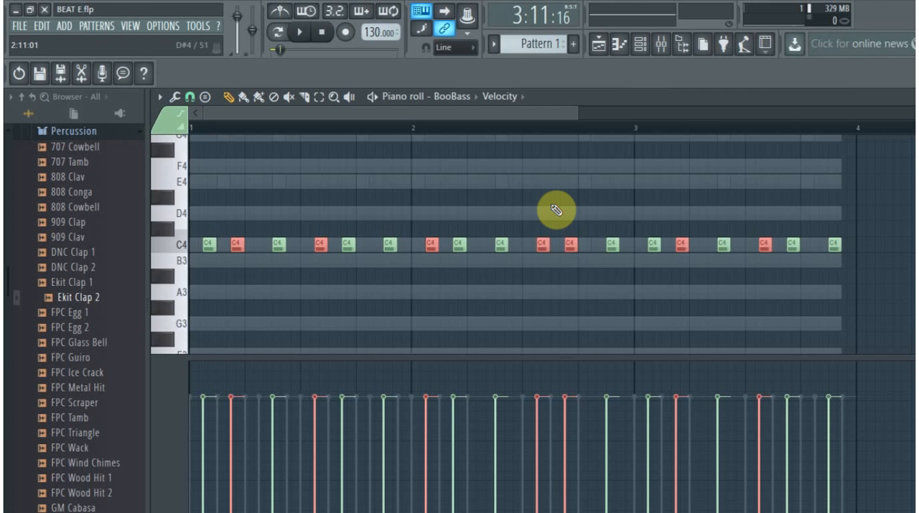
pyautogui.press('space')
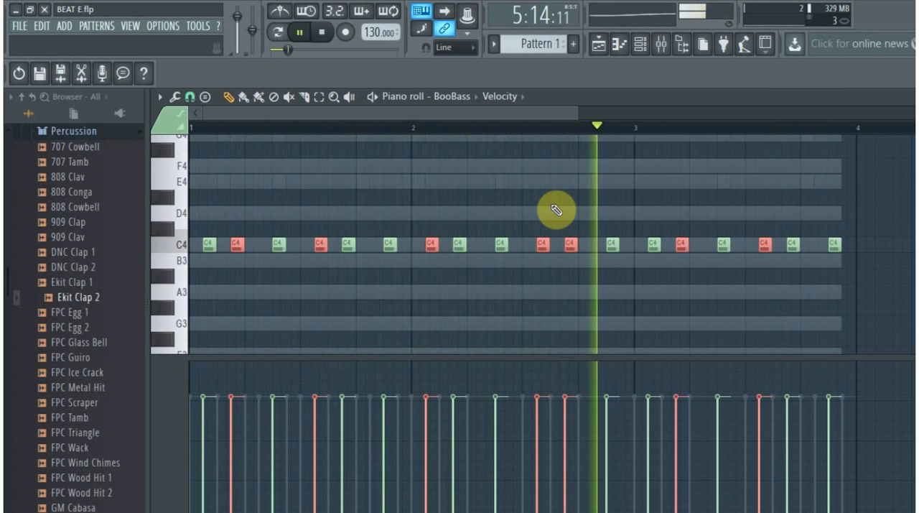
pyautogui.press('space')
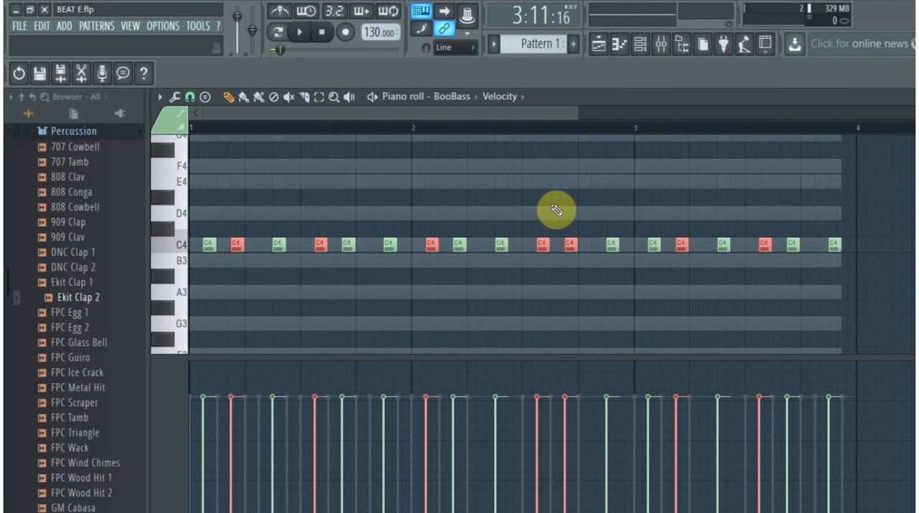
# - Raise the selected BooBass notes to A4, play the line, then return them to G4 and close the piano roll
pyautogui.hotkey('shift', 'Up')
pyautogui.hotkey('shift', 'Up')
pyautogui.hotkey('shift', 'Up')
pyautogui.hotkey('shift', 'Up')
pyautogui.hotkey('shift', 'Up')
pyautogui.hotkey('shift', 'Up')
pyautogui.hotkey('shift', 'Up')
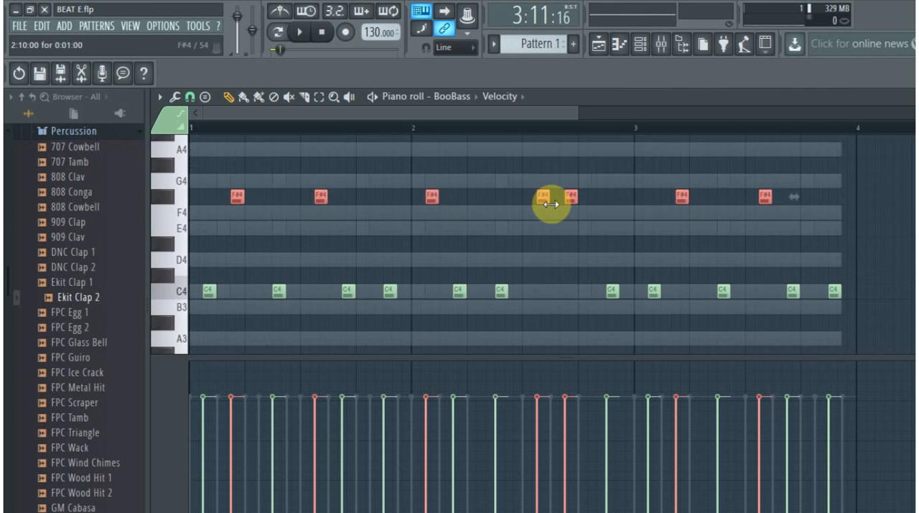
pyautogui.hotkey('shift', 'Up')
pyautogui.hotkey('shift', 'Up')
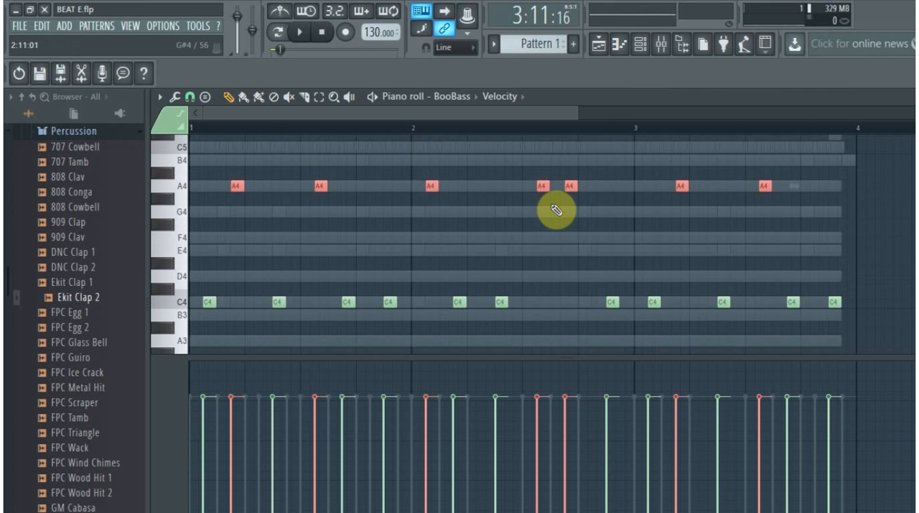
pyautogui.press('space')
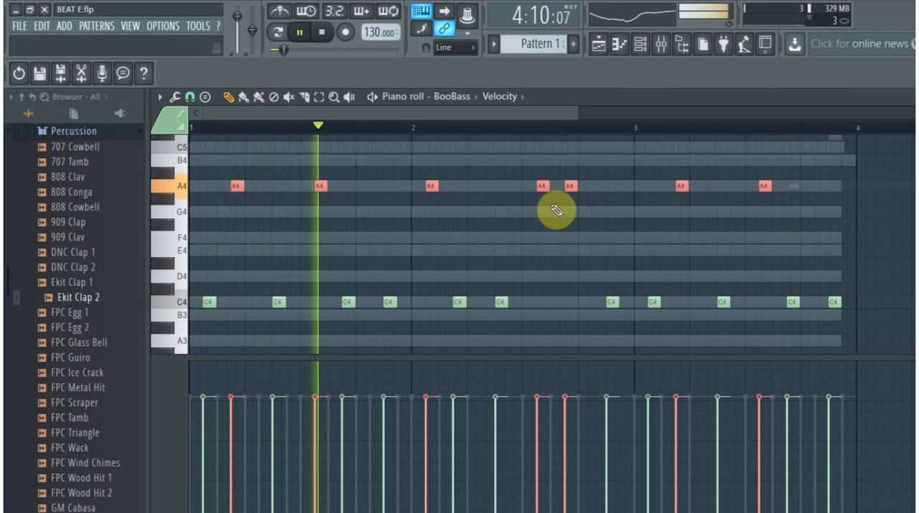
pyautogui.hotkey('shift', 'Down')
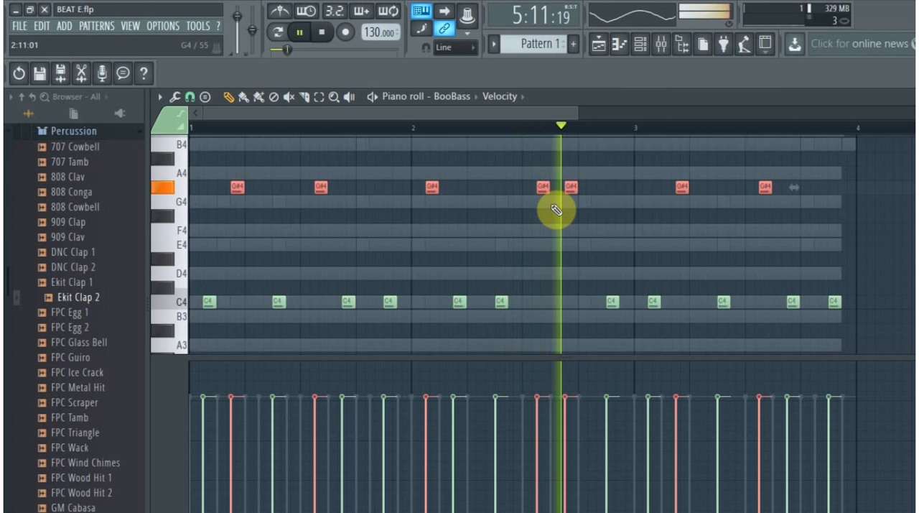
pyautogui.hotkey('shift', 'Down')
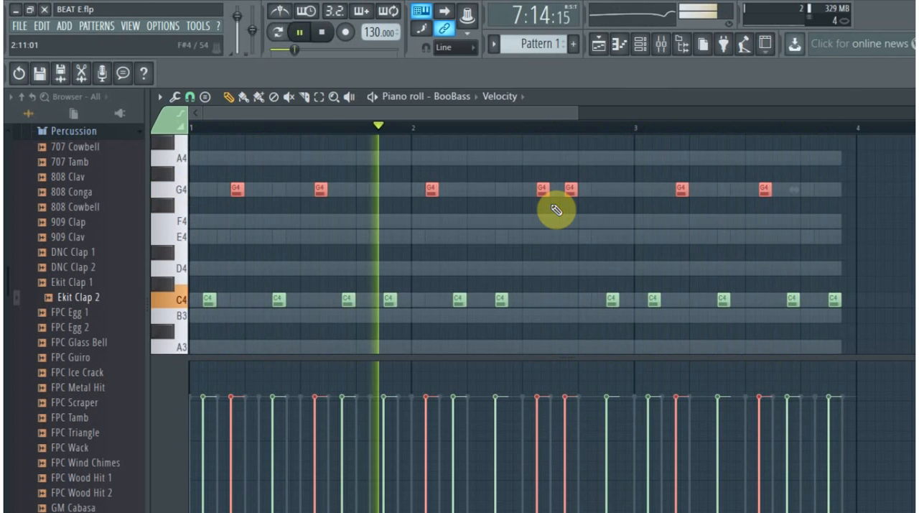
pyautogui.press('space')
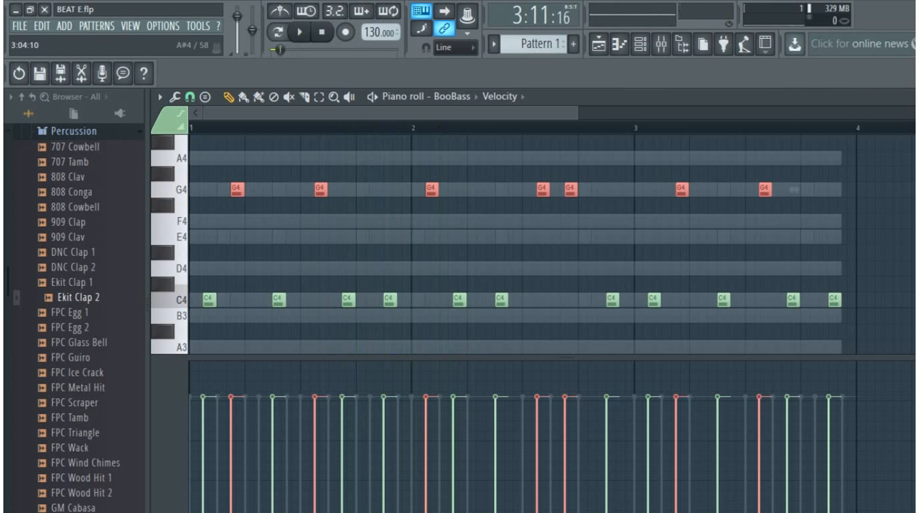
pyautogui.press('Escape')
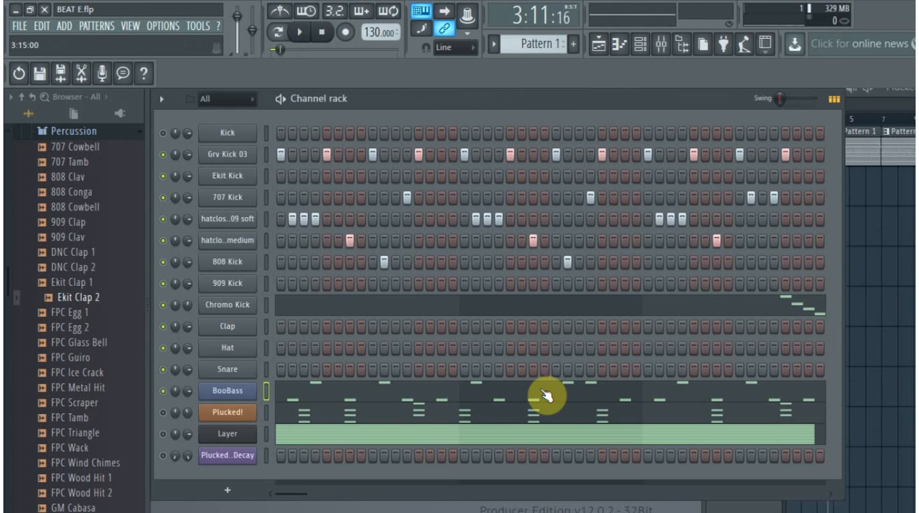
# - Examine the Layer channel's notes in the piano roll and look through the available chord and scale stamps
pyautogui.click(300, 433)
pyautogui.scroll(4, 197, 349)
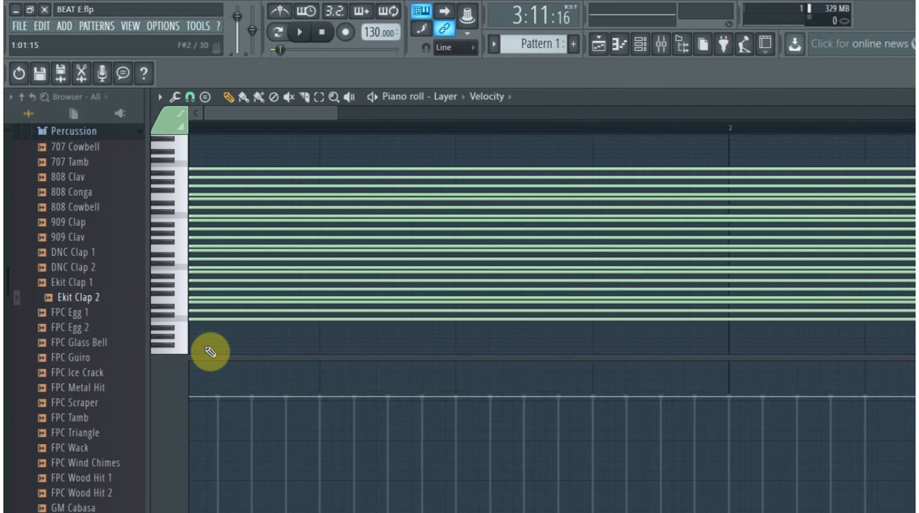
pyautogui.scroll(-5, 215, 352)
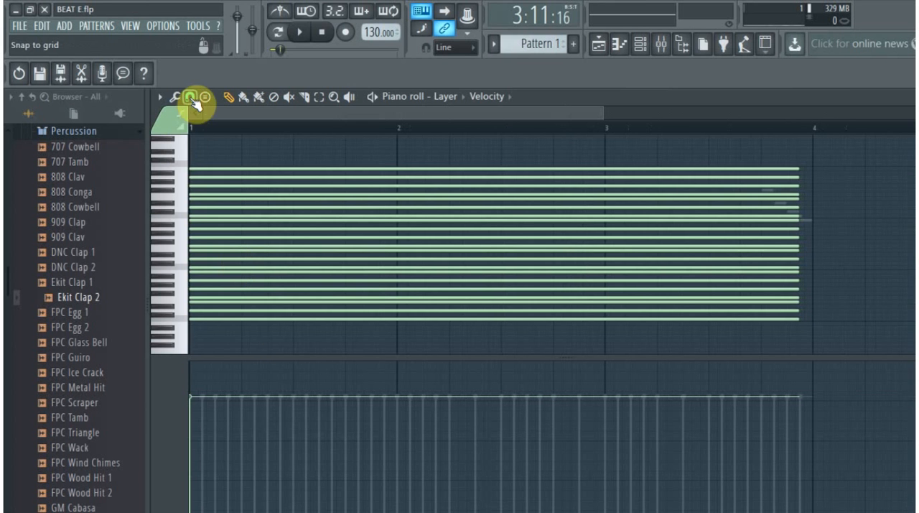
pyautogui.click(190, 97)
pyautogui.click(206, 96)
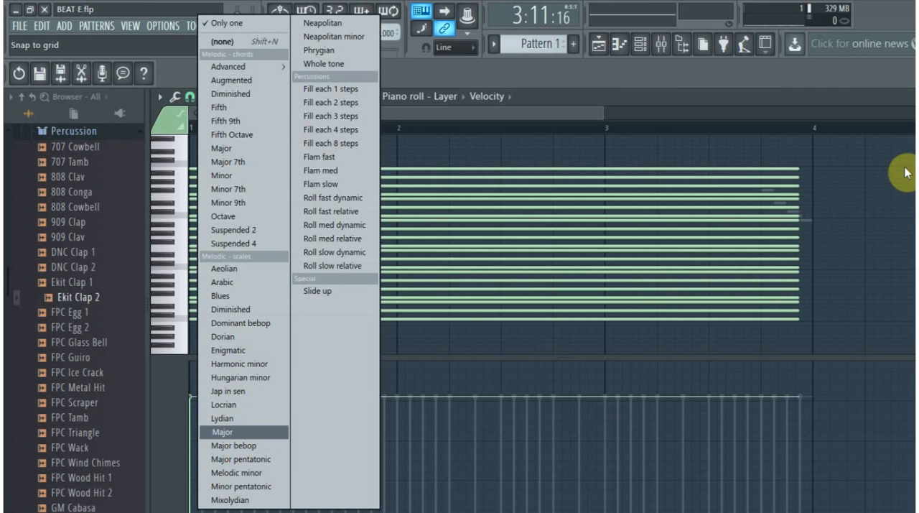
pyautogui.press('Escape')
pyautogui.press('Escape')
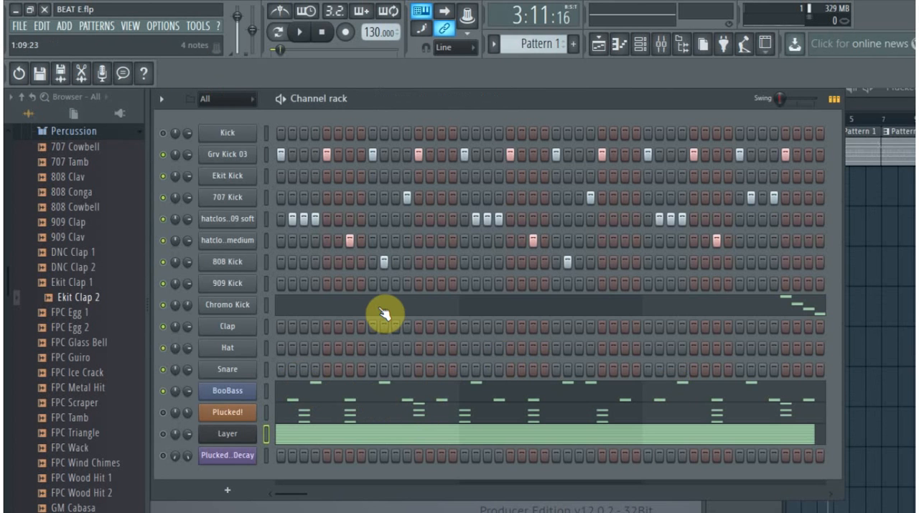
# - Compare the BooBass notes with the Plucked! chords in the piano roll, and view the Plucked! instrument
pyautogui.click(353, 391)
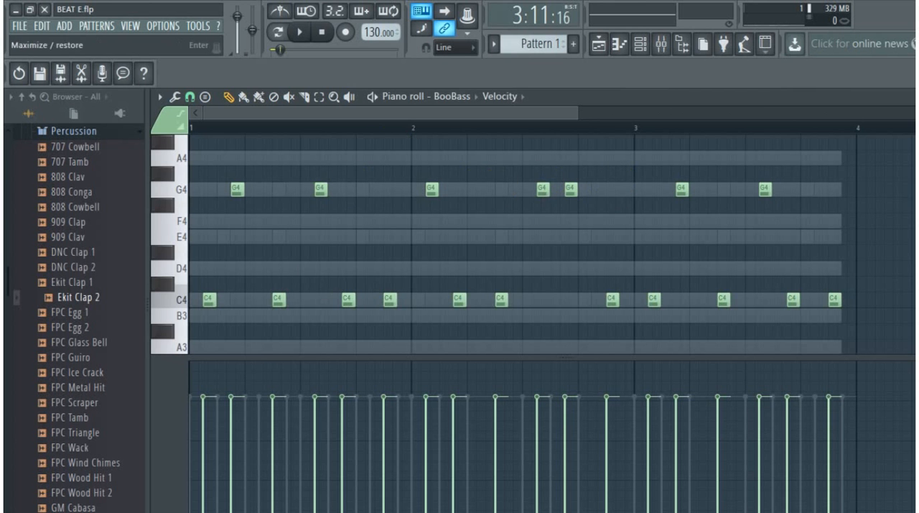
pyautogui.press('Escape')
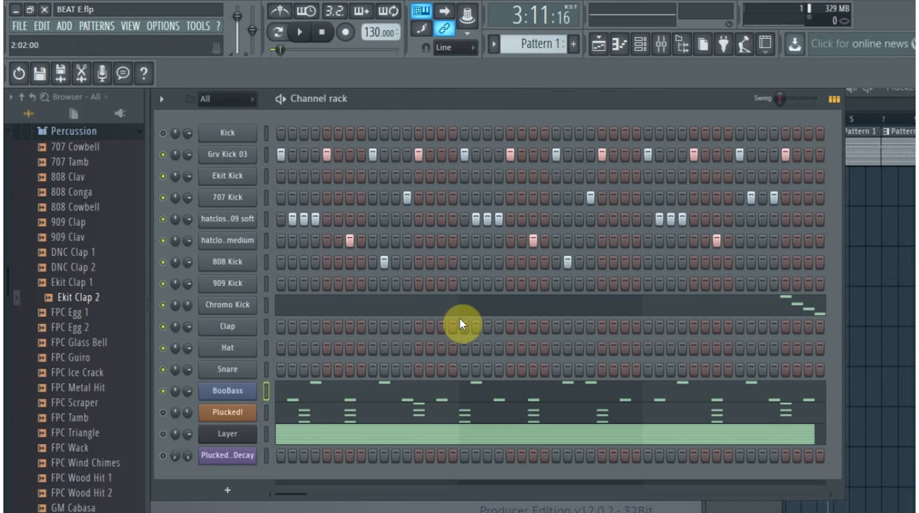
pyautogui.click(383, 422)
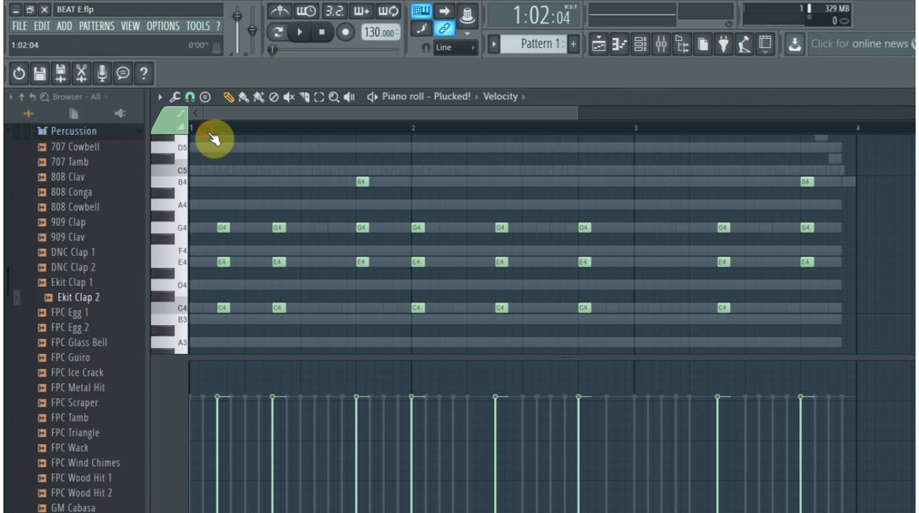
pyautogui.click(911, 97)
pyautogui.click(228, 412)
pyautogui.click(457, 221)
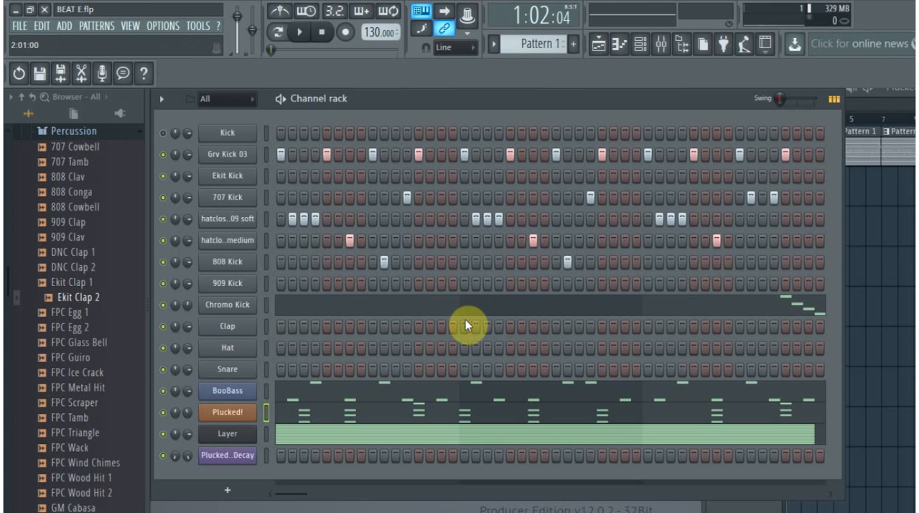
# - Enable the Kick channel so every channel is on, and play the complete pattern
pyautogui.click(164, 134)
pyautogui.rightClick(164, 133)
pyautogui.click(193, 143)
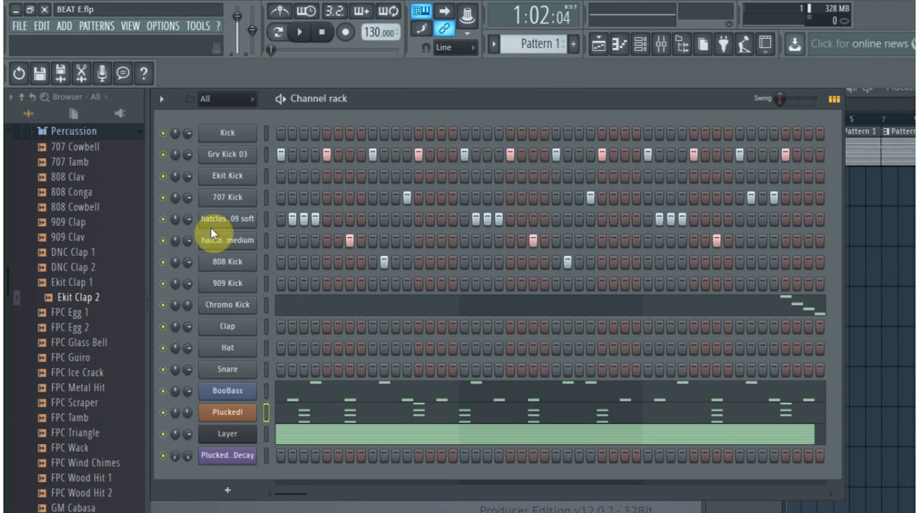
pyautogui.press('space')
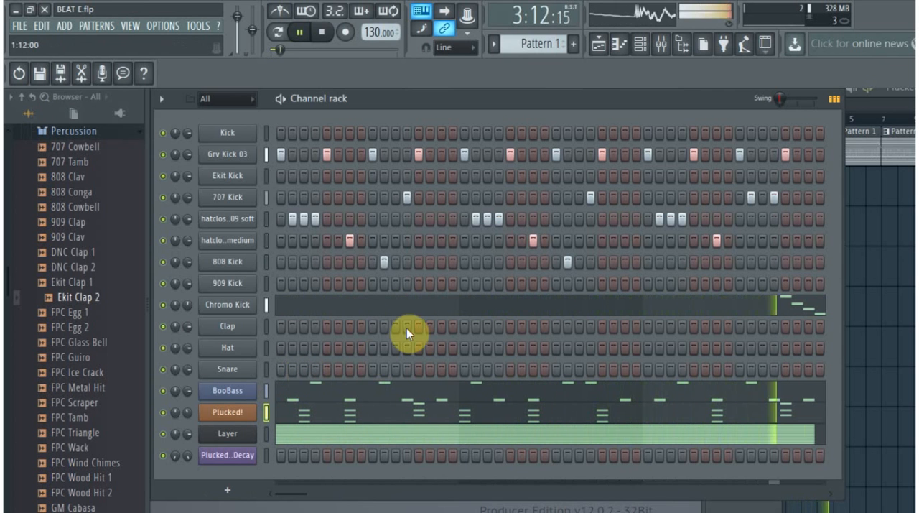
pyautogui.press('space')
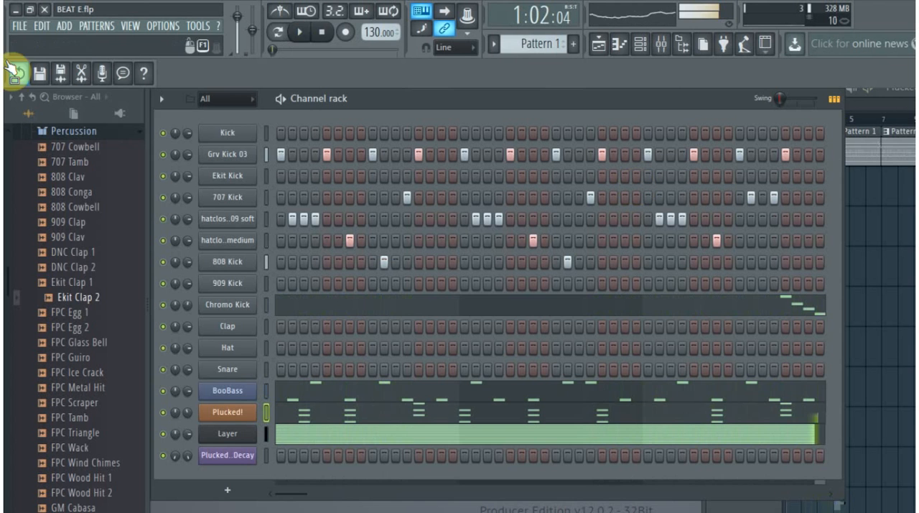
# - Open the BEAT X.flp project and narrow the channel rack to uncover the playlist tracks
pyautogui.click(19, 26)
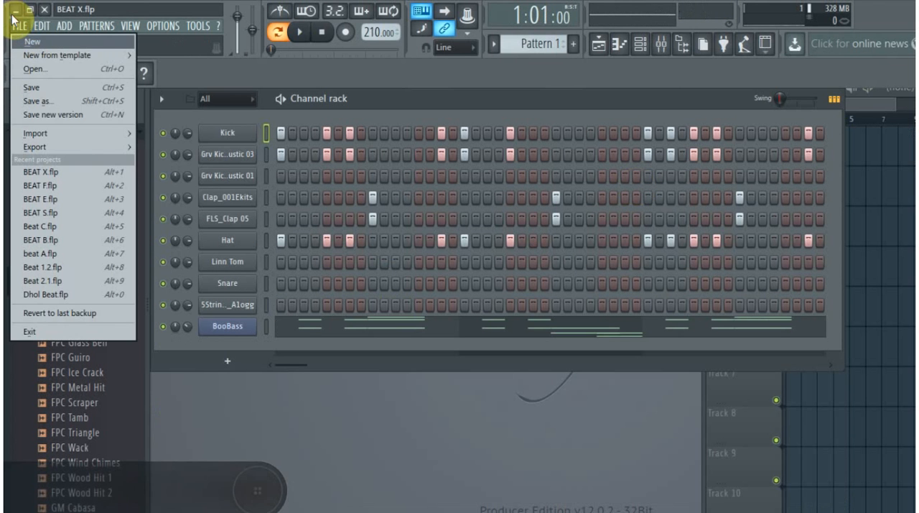
pyautogui.click(444, 69)
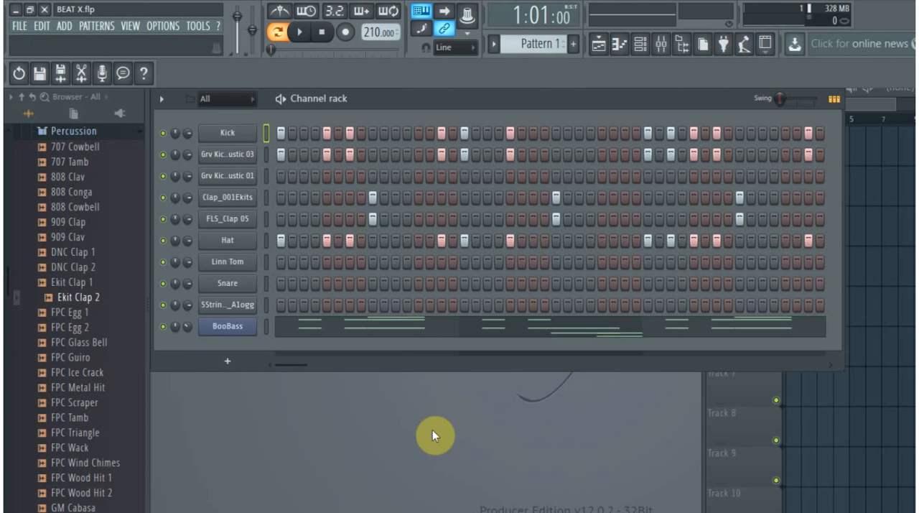
pyautogui.moveTo(373, 511)
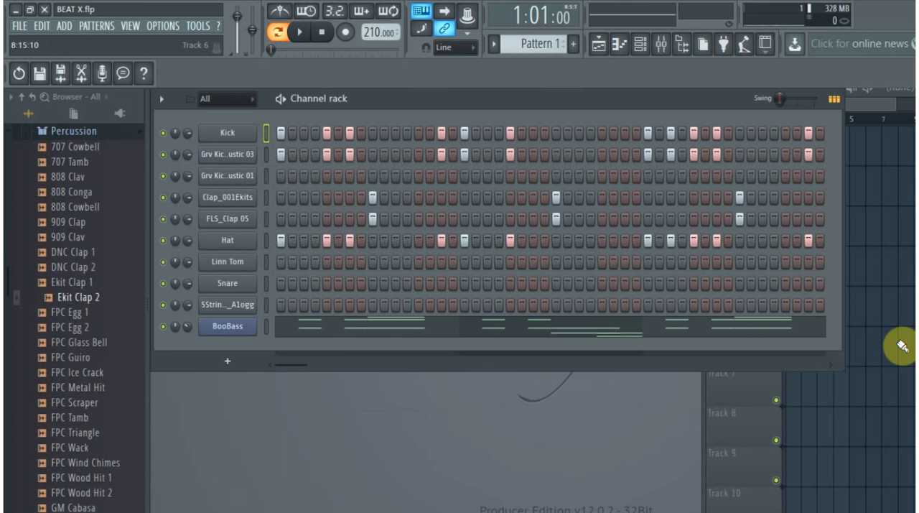
pyautogui.moveTo(844, 207); pyautogui.dragTo(696, 207)
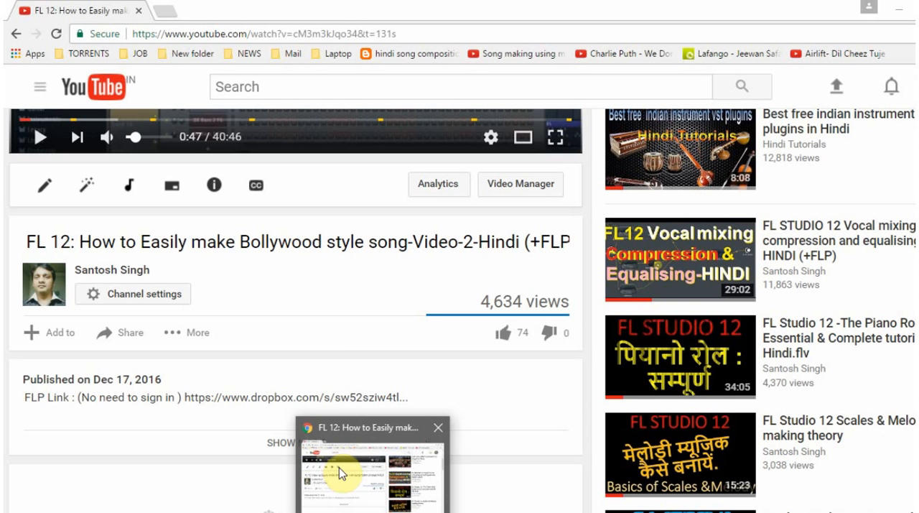
# - Switch to Chrome and show the YouTube video "FL 12: How to Easily make Bollywood style song" in full screen
pyautogui.click(344, 477)
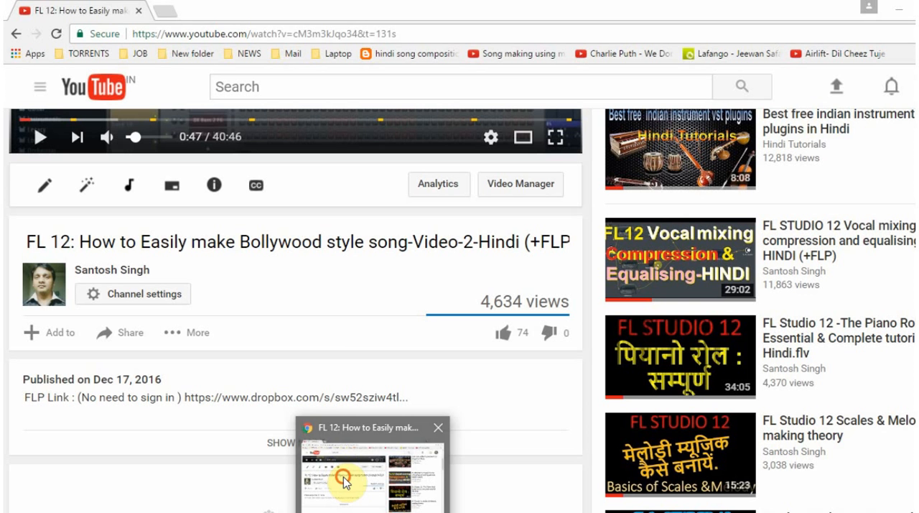
pyautogui.scroll(4, 334, 361)
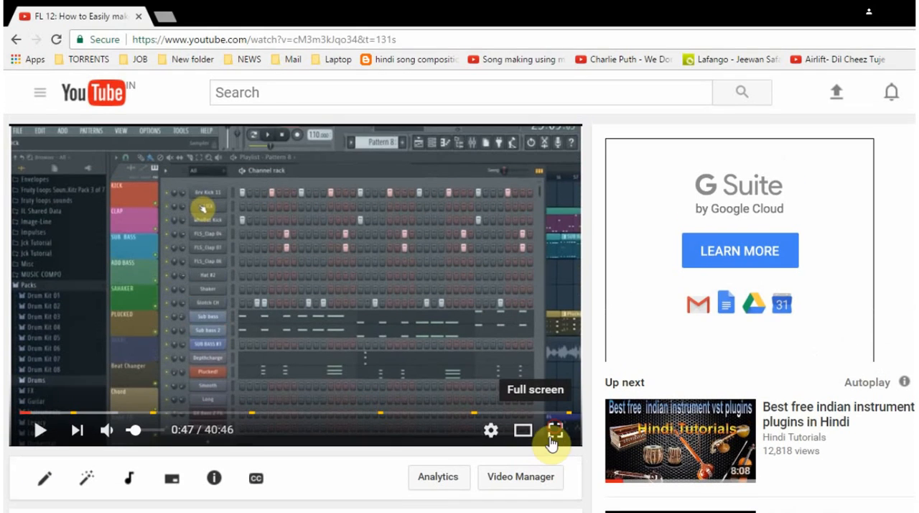
pyautogui.click(552, 436)
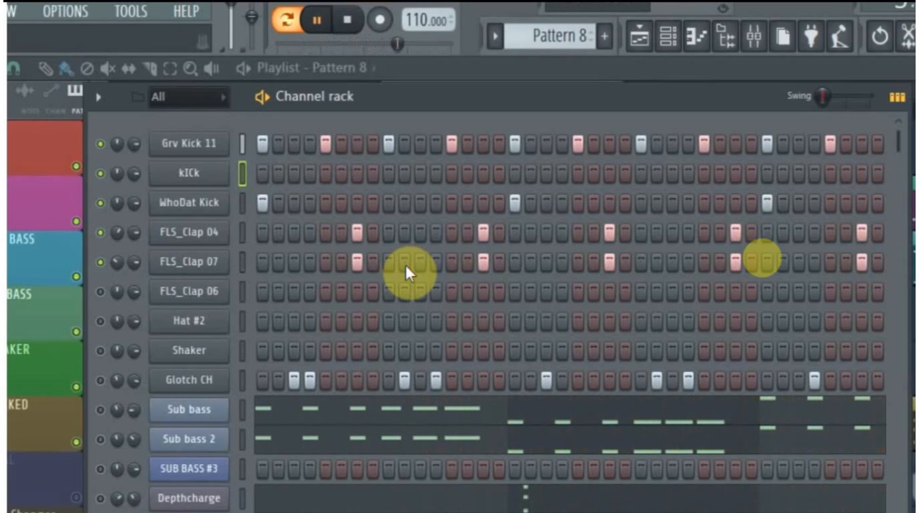
# - Check the Glotch CH sampler settings and play Pattern 8 with Glotch CH enabled
pyautogui.press('space')
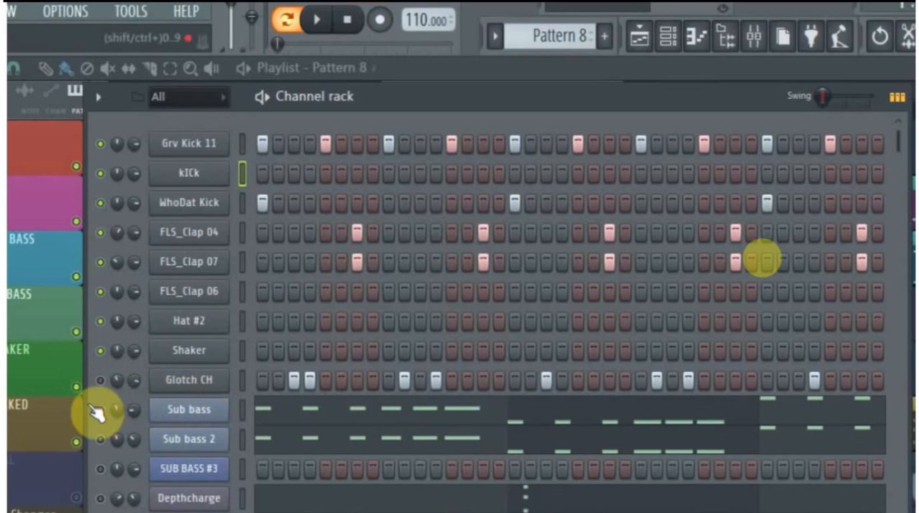
pyautogui.click(194, 385)
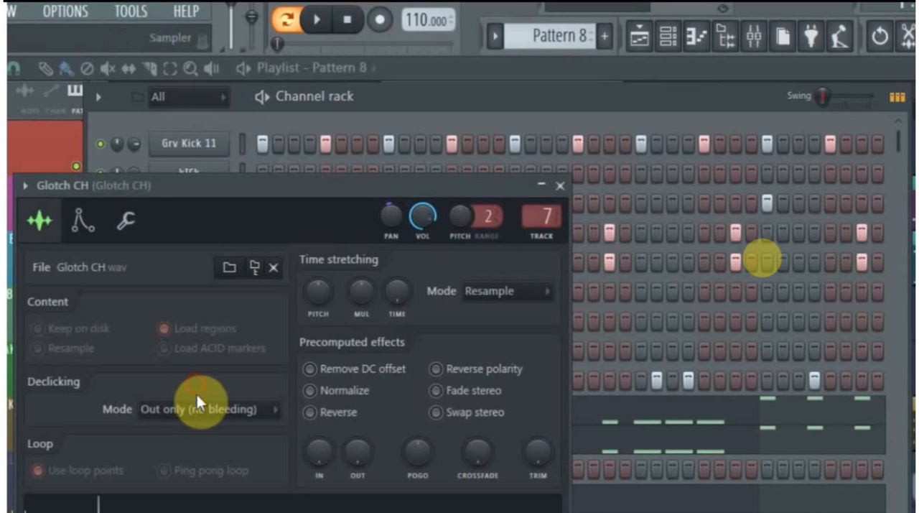
pyautogui.click(560, 186)
pyautogui.press('space')
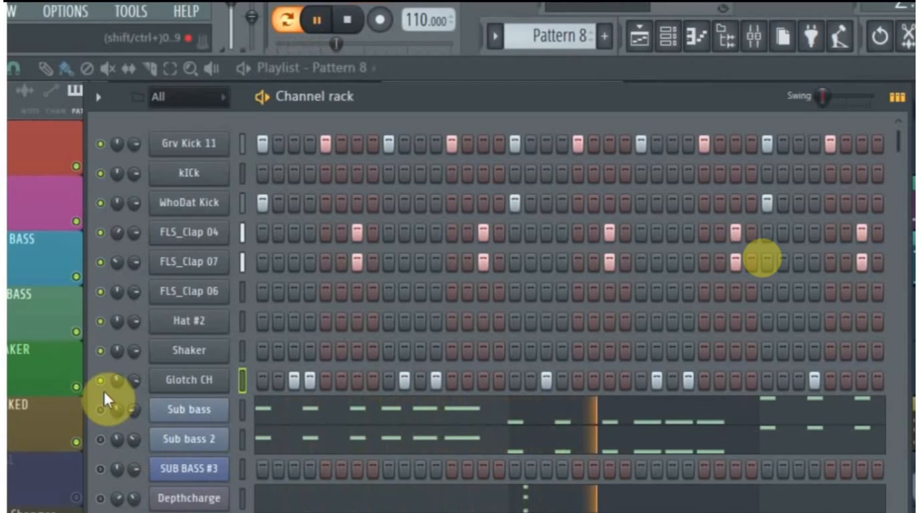
pyautogui.press('space')
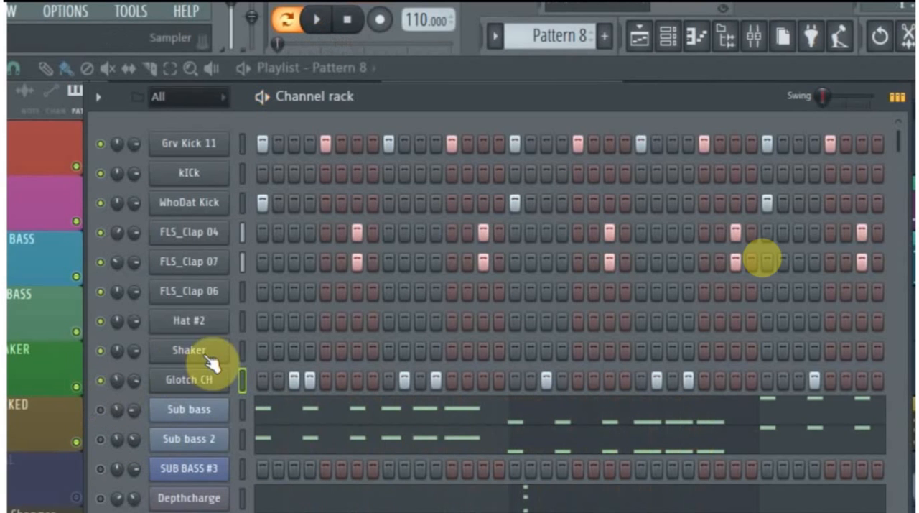
# - Clear the third and fourth steps of the Glotch CH channel and fill them in again
pyautogui.rightClick(311, 384)
pyautogui.rightClick(297, 384)
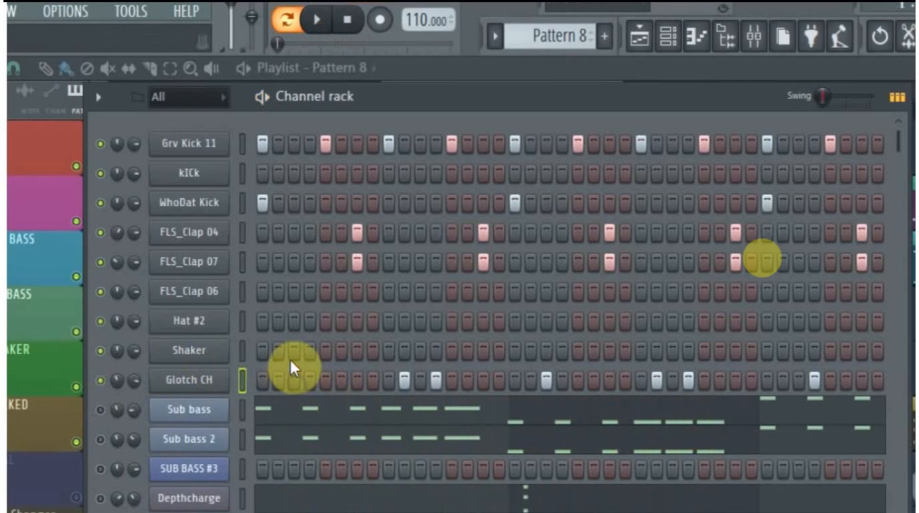
pyautogui.moveTo(294, 356); pyautogui.dragTo(314, 357)
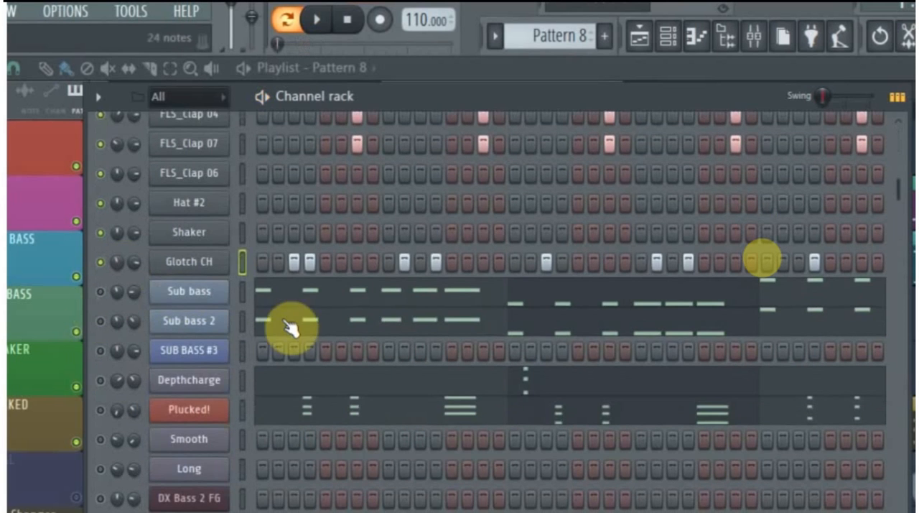
# - Enable the Sub bass and Sub bass 2 channels, and play Pattern 8 with both muted for comparison
pyautogui.scroll(4, 294, 323)
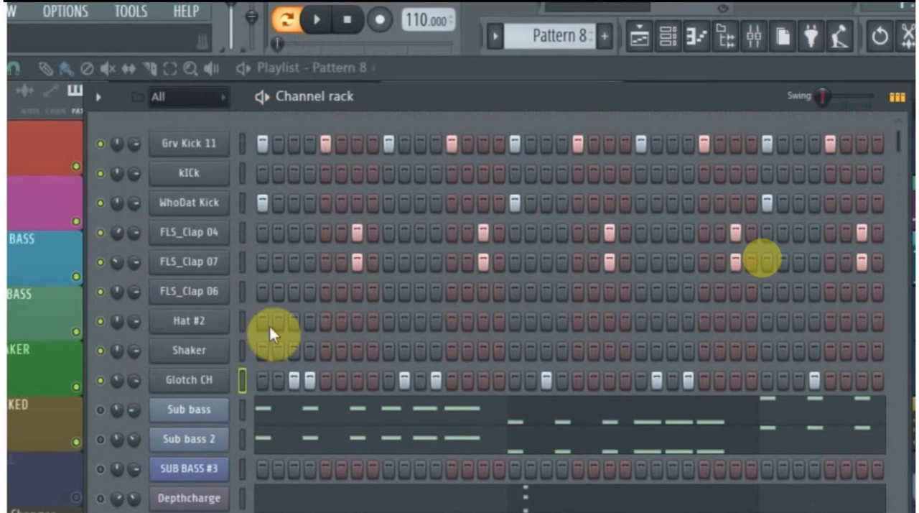
pyautogui.scroll(-4, 226, 359)
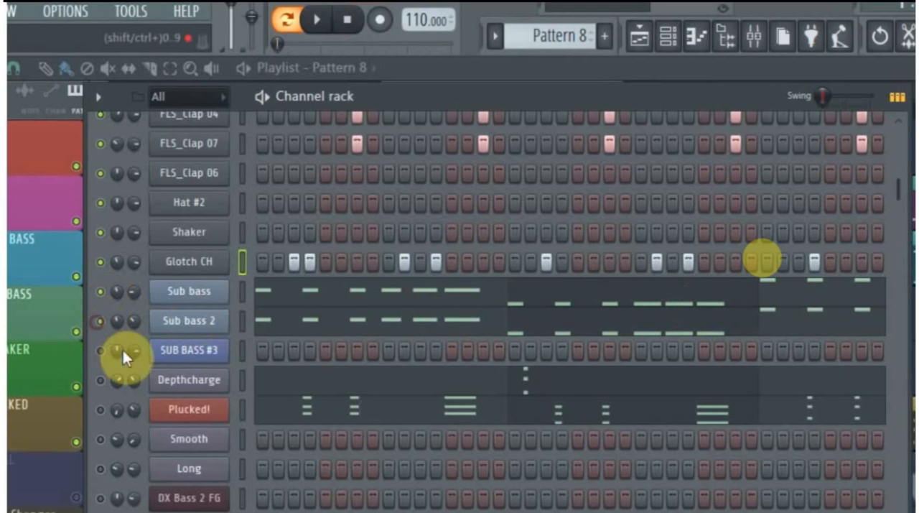
pyautogui.scroll(4, 357, 306)
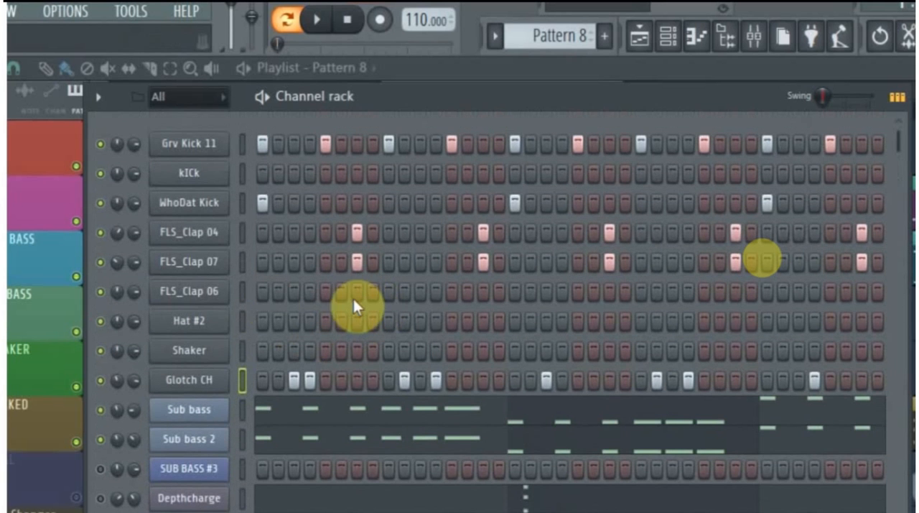
pyautogui.click(99, 409)
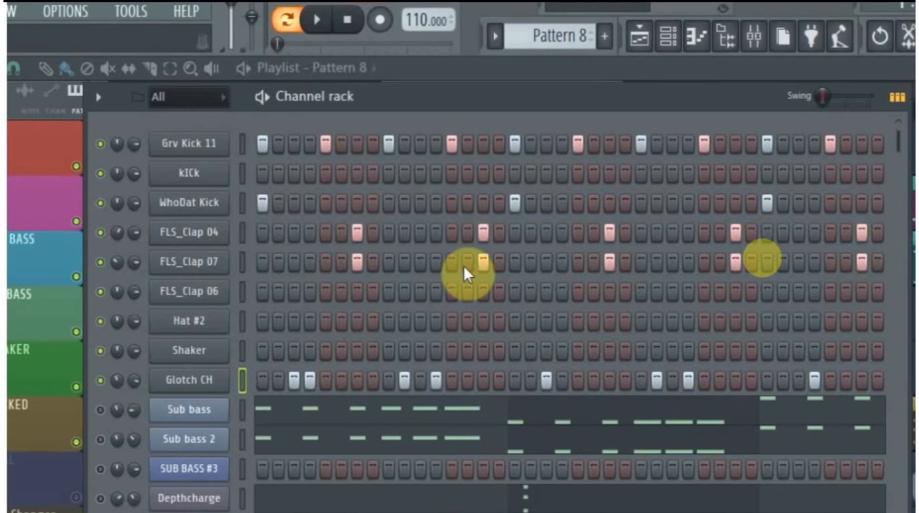
pyautogui.press('space')
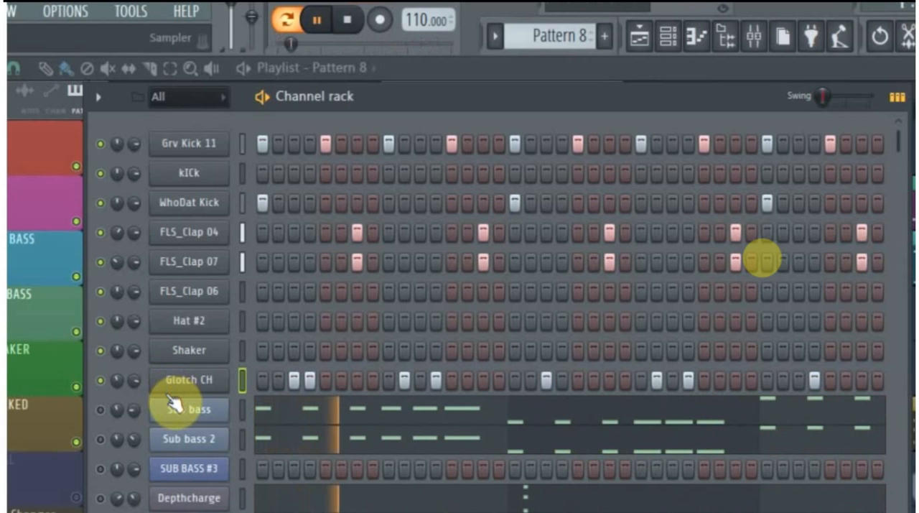
pyautogui.press('space')
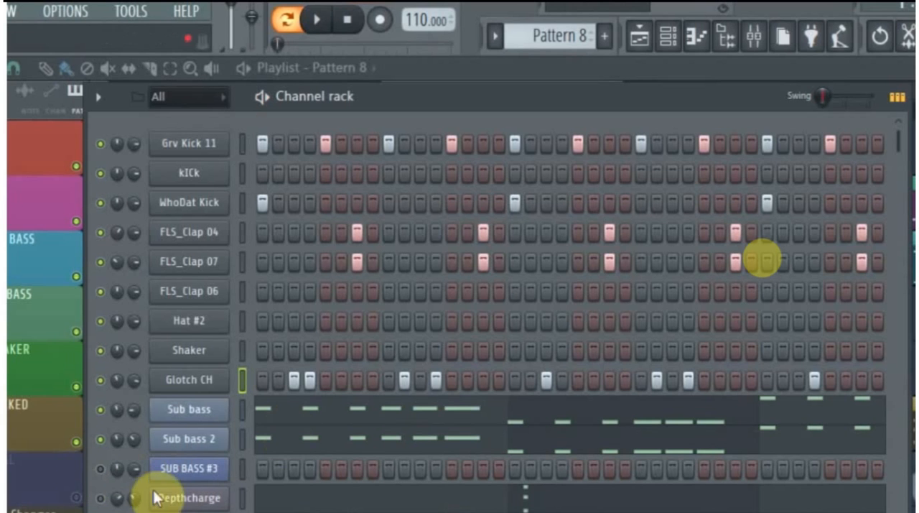
# - Enable the SUB BASS #3, Depthcharge and Plucked! channels together with the channels below them
pyautogui.click(99, 469)
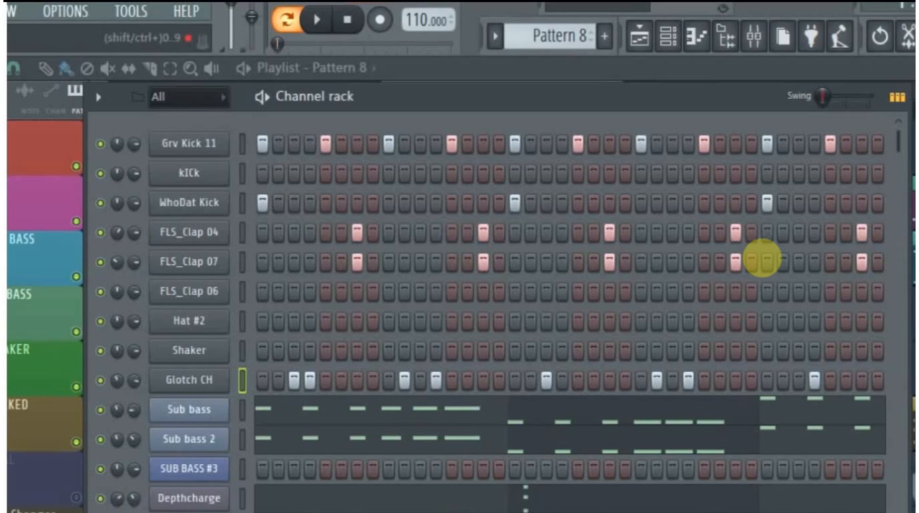
pyautogui.scroll(-3, 761, 260)
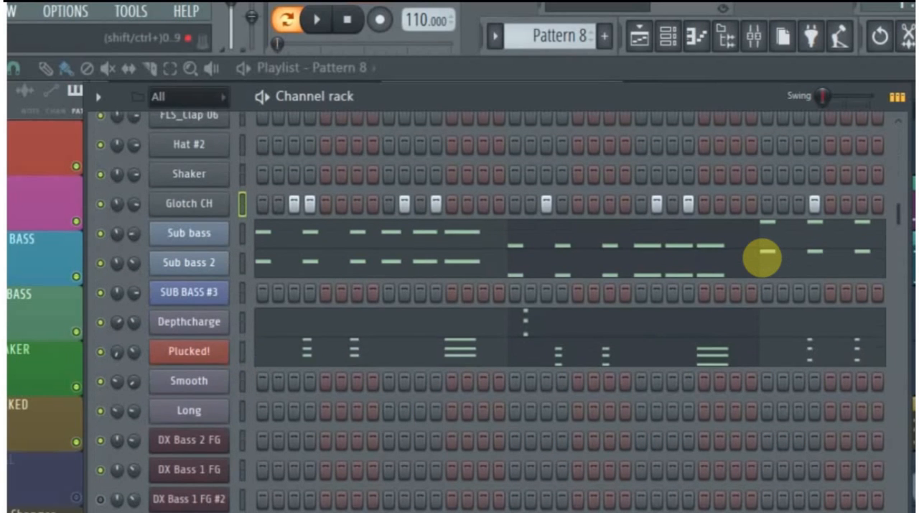
pyautogui.scroll(3, 312, 442)
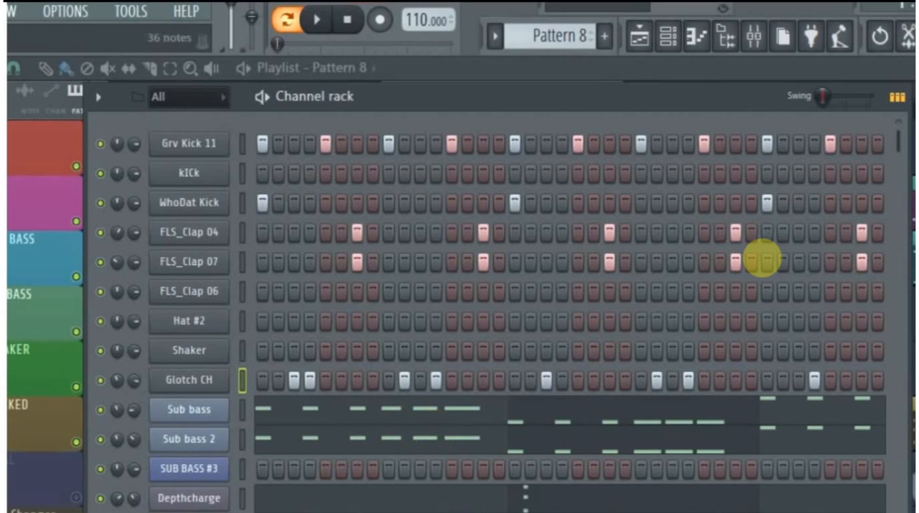
# - Play Pattern 8 with the added channels and examine the Plucked! chords in the piano roll
pyautogui.press('space')
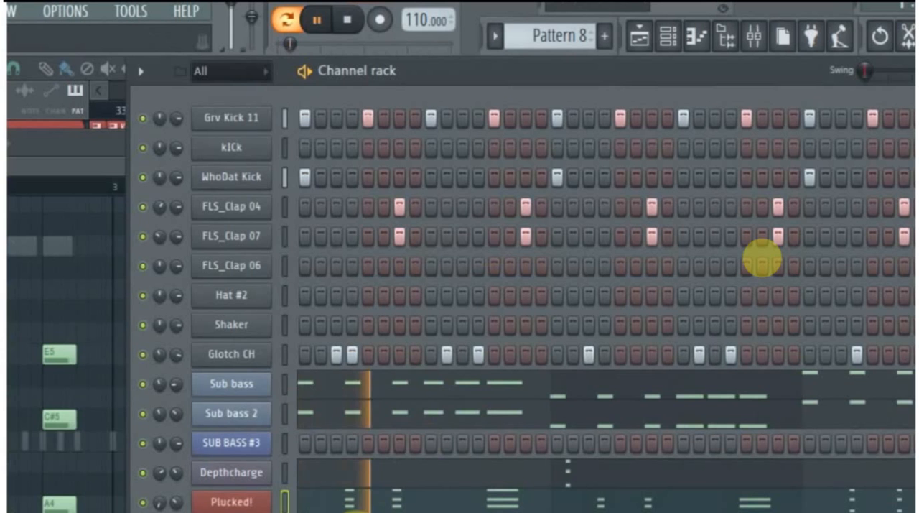
pyautogui.click(436, 501)
pyautogui.moveTo(327, 140); pyautogui.dragTo(455, 99)
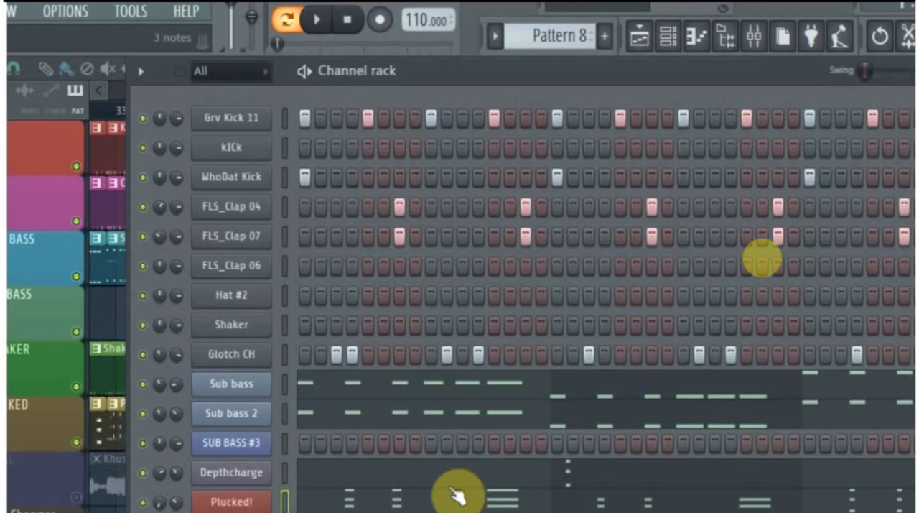
# - Check the Depthcharge Sytrus settings, play its notes in the piano roll, and return to the channel rack
pyautogui.scroll(-3, 436, 475)
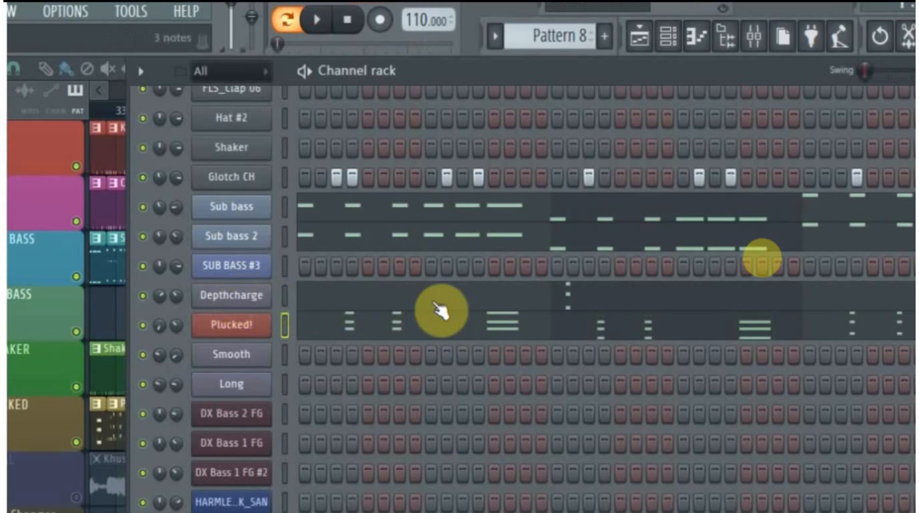
pyautogui.click(247, 296)
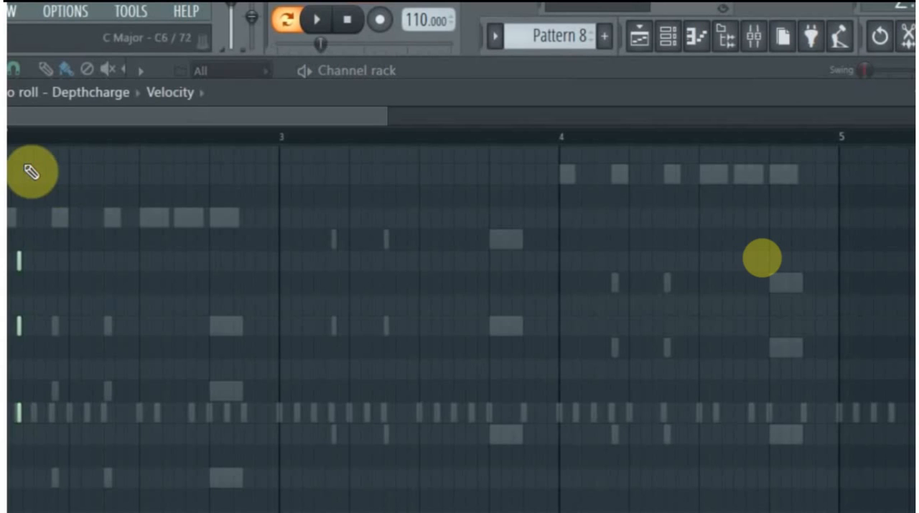
pyautogui.press('space')
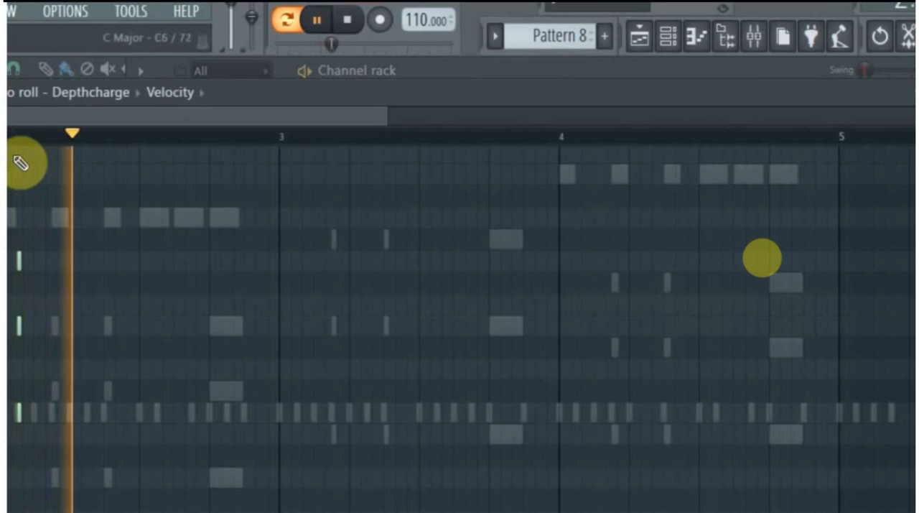
pyautogui.press('space')
pyautogui.press('space')
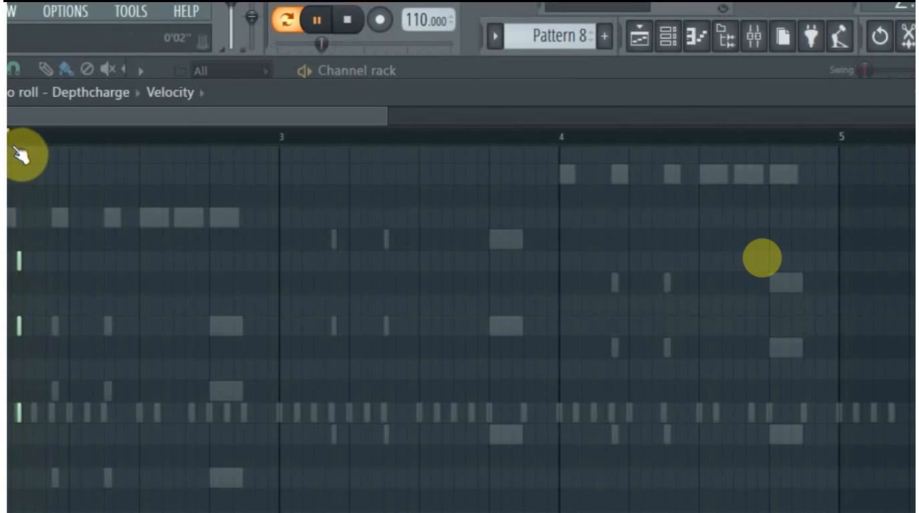
pyautogui.press('space')
pyautogui.press('Escape')
pyautogui.click(412, 199)
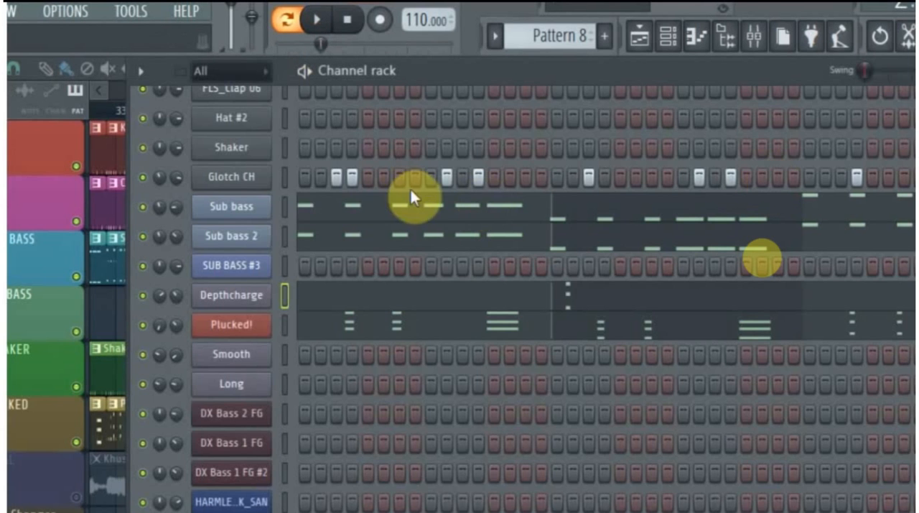
pyautogui.scroll(6, 334, 240)
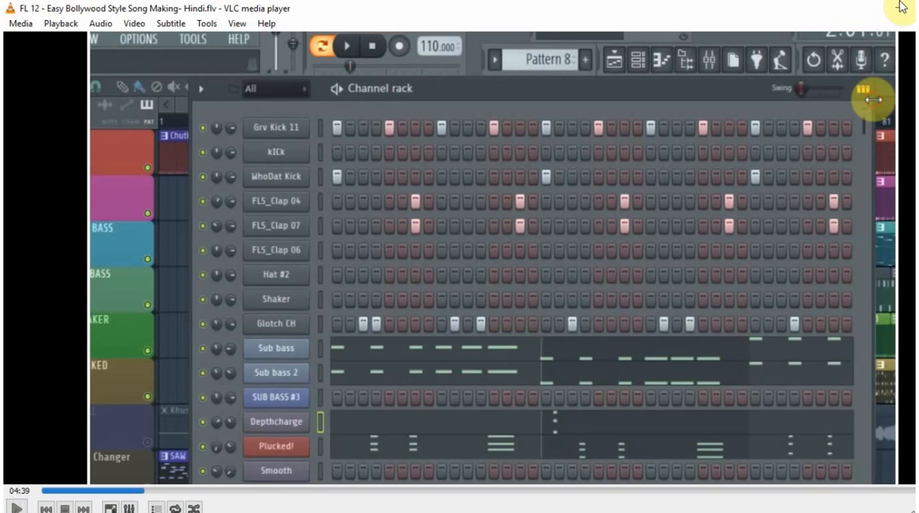
# - Switch from VLC media player to the BEAT X.flp project in FL Studio and show the channel rack over the playlist
pyautogui.click(901, 7)
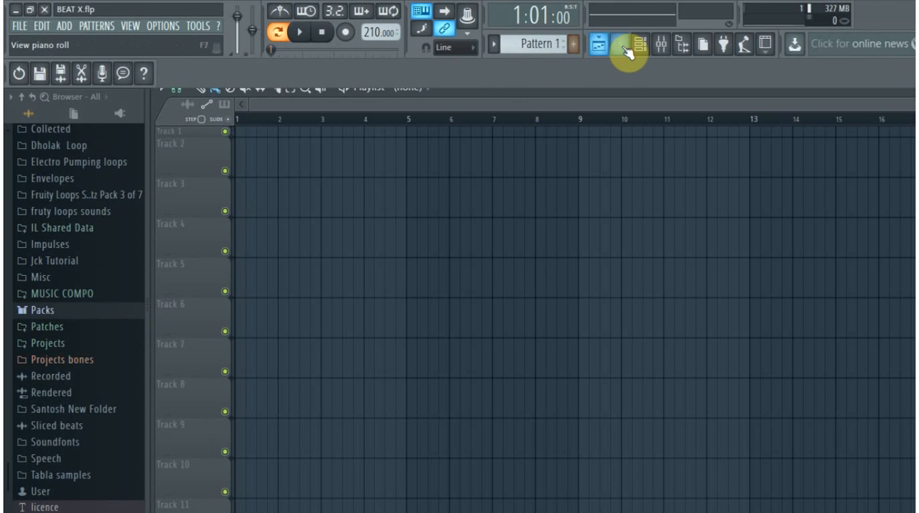
pyautogui.click(601, 49)
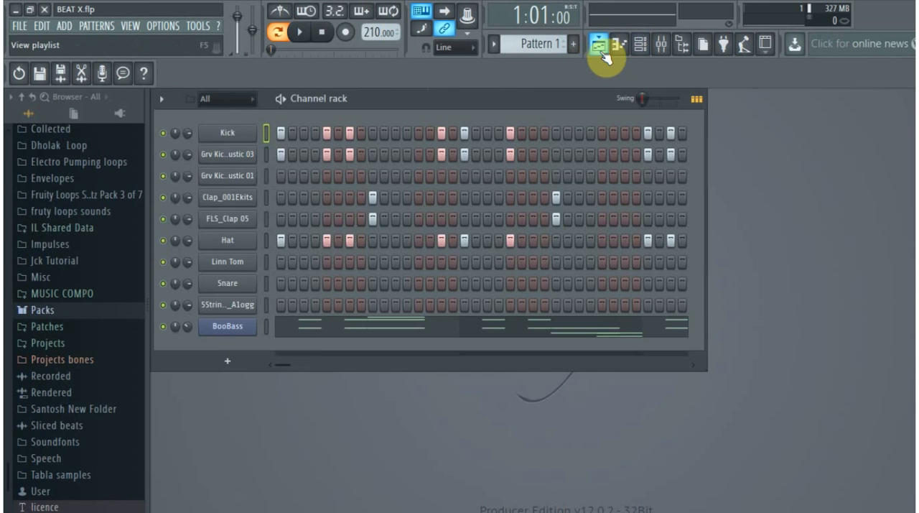
pyautogui.click(598, 52)
pyautogui.click(18, 27)
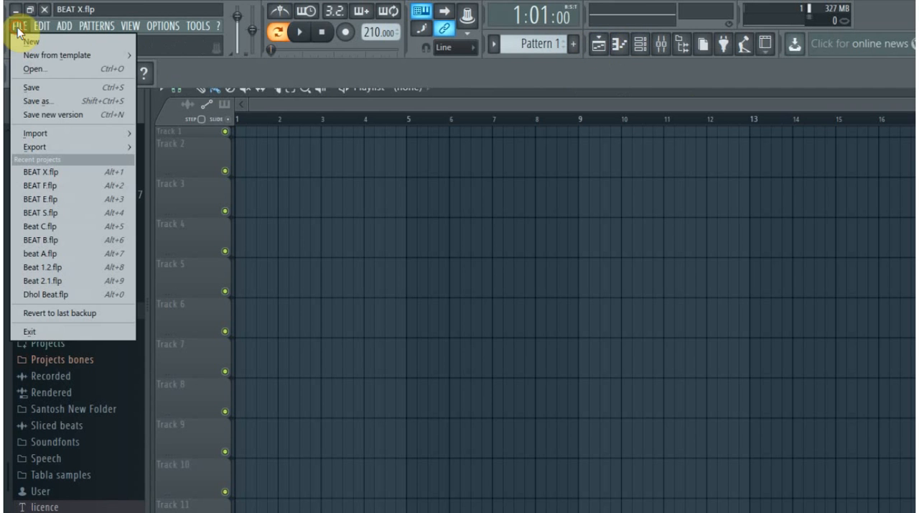
pyautogui.click(310, 242)
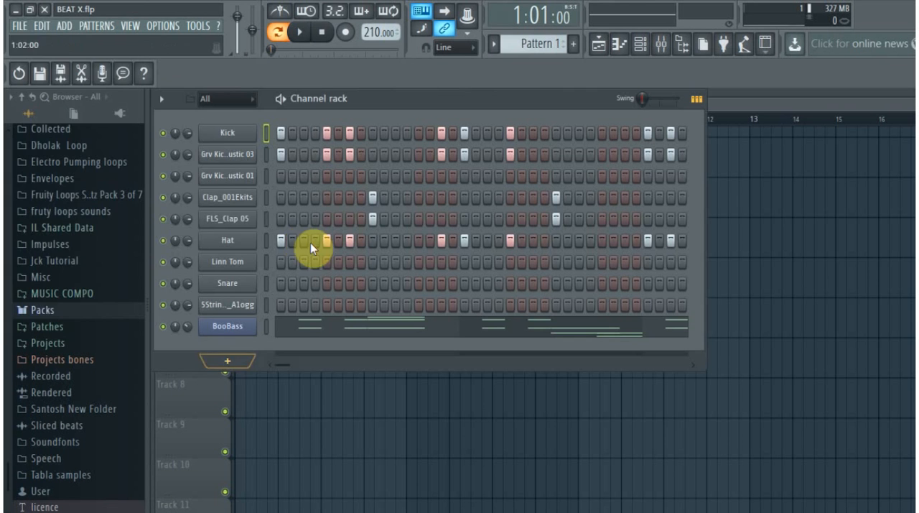
pyautogui.click(19, 26)
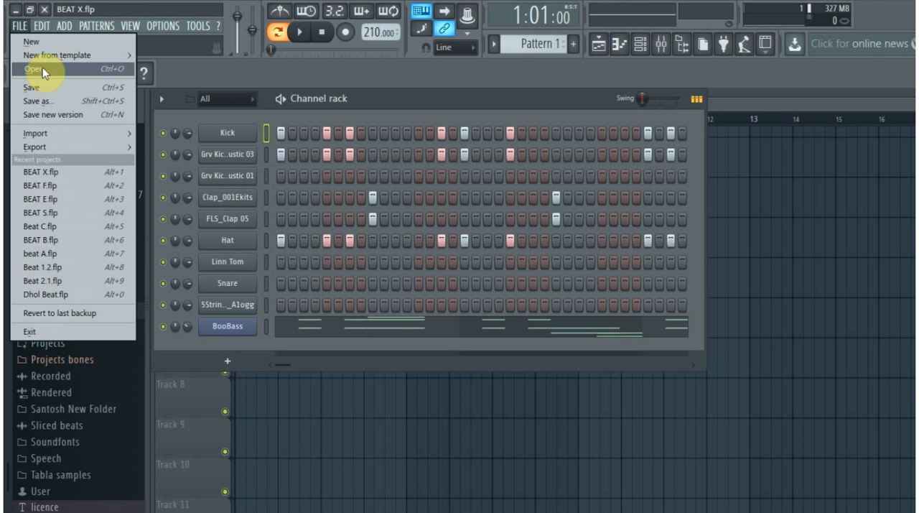
pyautogui.click(227, 361)
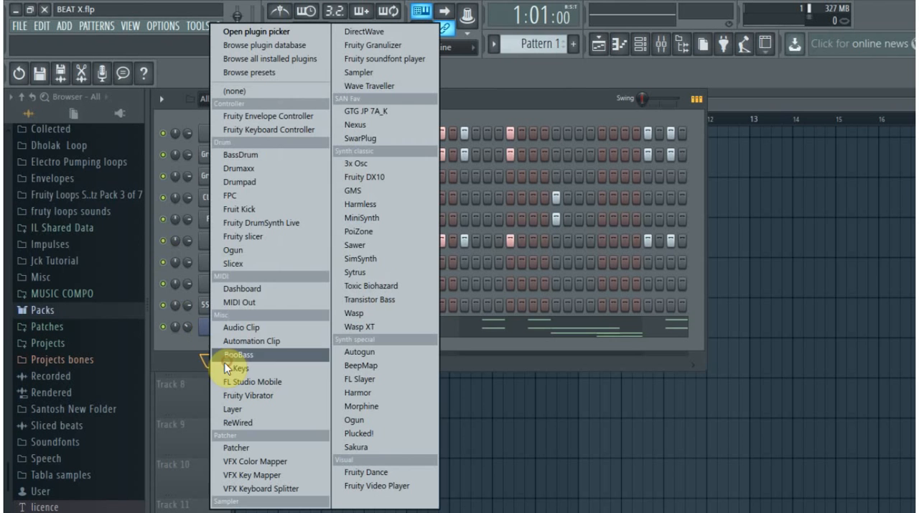
pyautogui.click(229, 367)
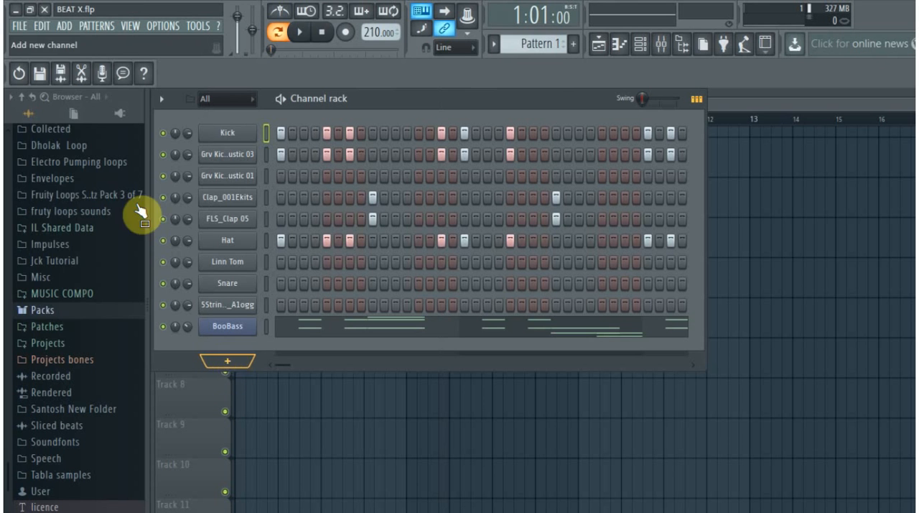
# - Create a new project from a template with Kick, Clap, Hat and Snare channels
pyautogui.click(20, 27)
pyautogui.moveTo(65, 55)
pyautogui.moveTo(168, 56)
pyautogui.click(303, 86)
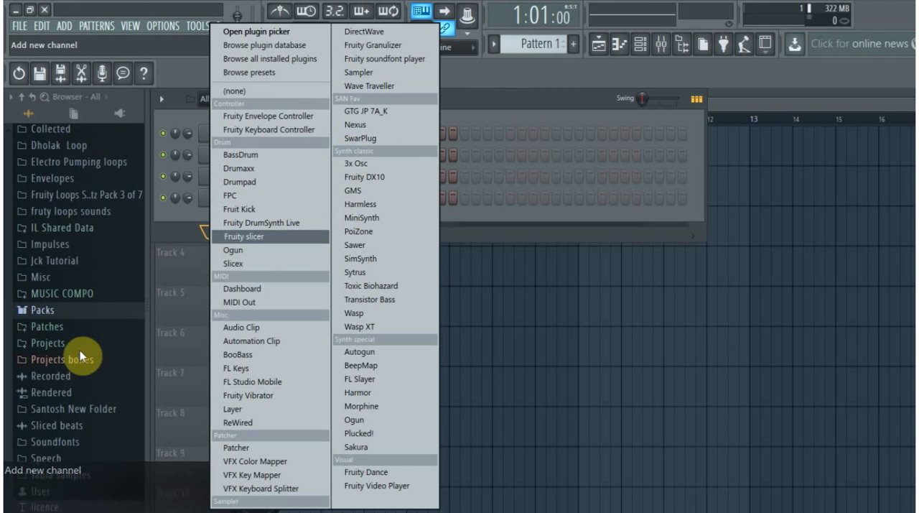
# - Expand the Packs folder in the browser and open its Loops subfolder
pyautogui.click(46, 314)
pyautogui.click(44, 312)
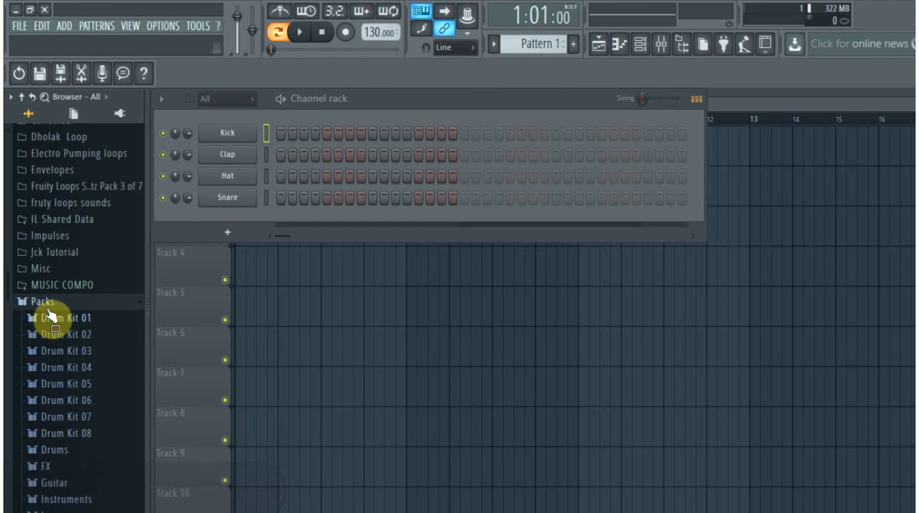
pyautogui.click(44, 303)
pyautogui.scroll(4, 53, 320)
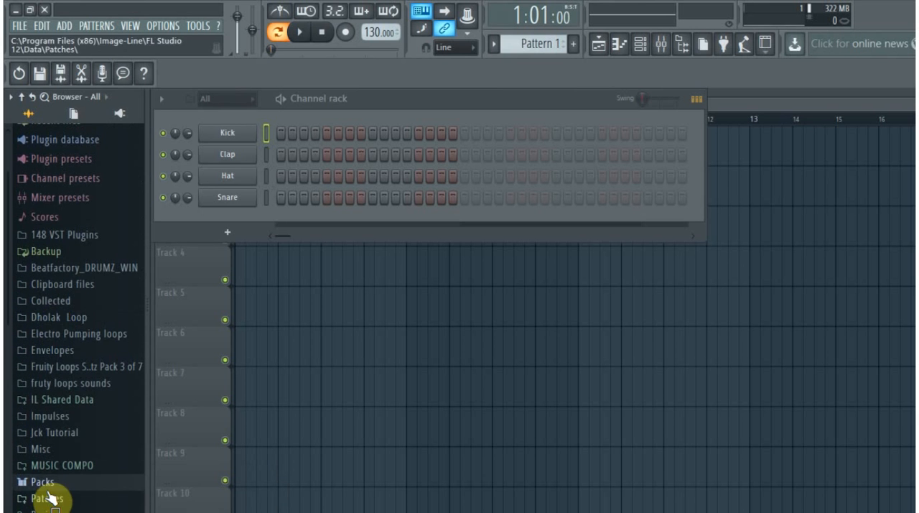
pyautogui.click(44, 477)
pyautogui.scroll(-6, 52, 482)
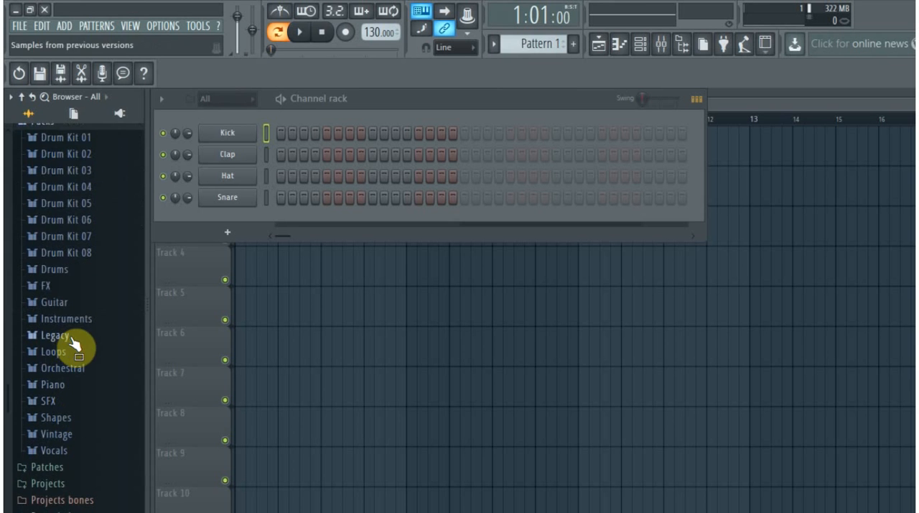
pyautogui.click(55, 351)
# - Start playback and add the DL Home and DL_Houser loops as new channels below Snare
pyautogui.moveTo(73, 308); pyautogui.dragTo(88, 293)
pyautogui.press('space')
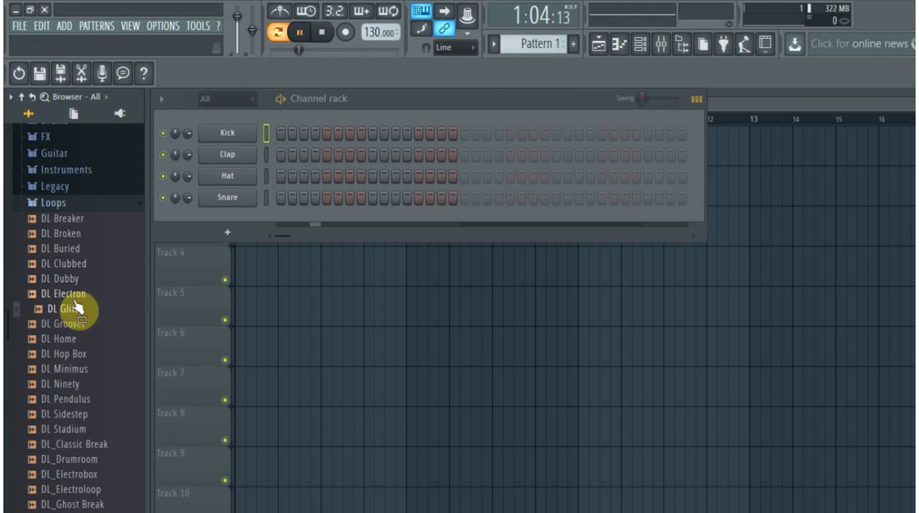
pyautogui.moveTo(67, 311); pyautogui.dragTo(237, 214)
pyautogui.scroll(-4, 68, 453)
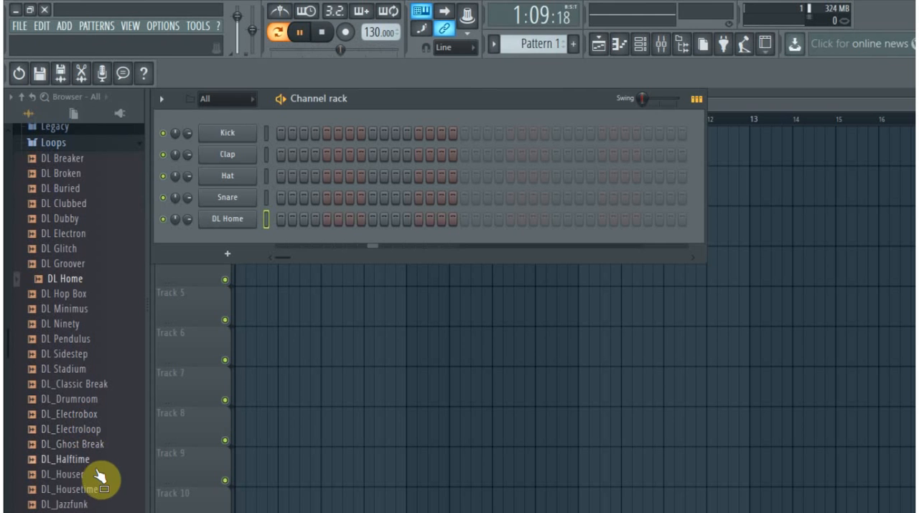
pyautogui.moveTo(80, 474); pyautogui.dragTo(198, 250)
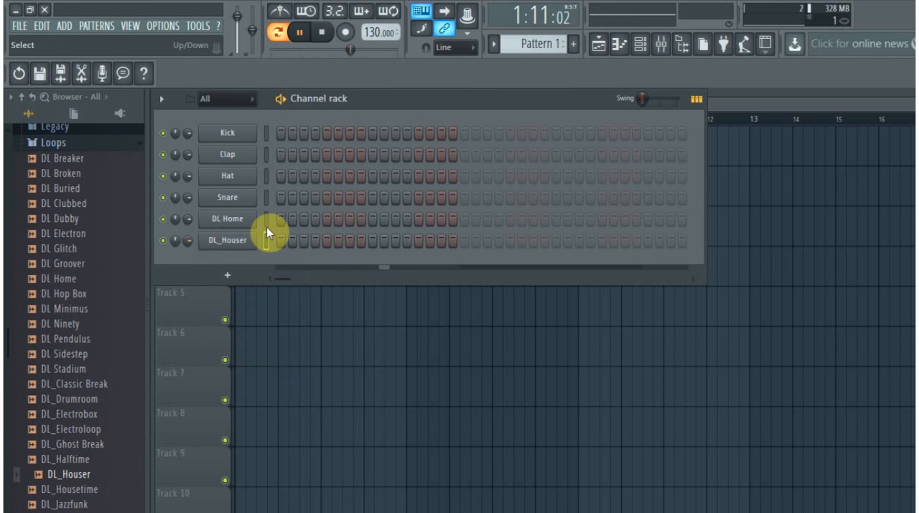
# - Turn on the first step of the DL Home and DL_Houser channels, listen to both loops, and stop playback
pyautogui.click(282, 218)
pyautogui.click(280, 240)
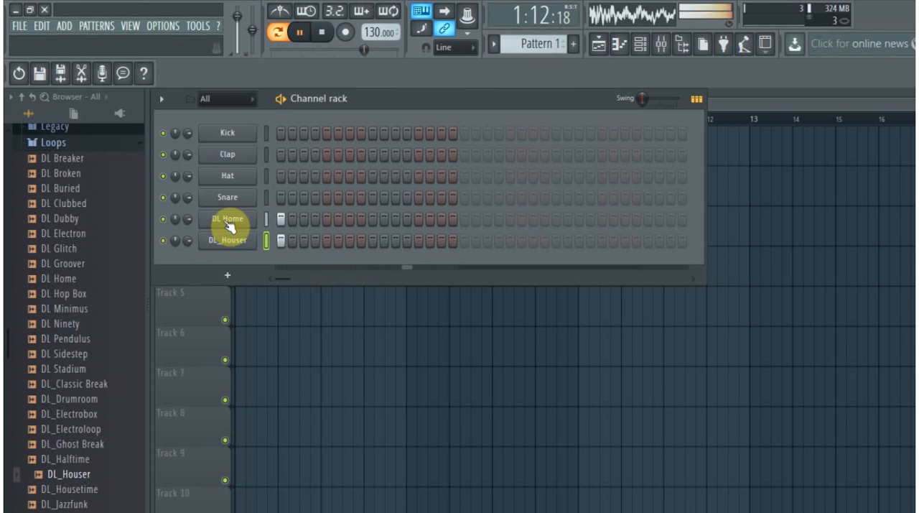
pyautogui.press('space')
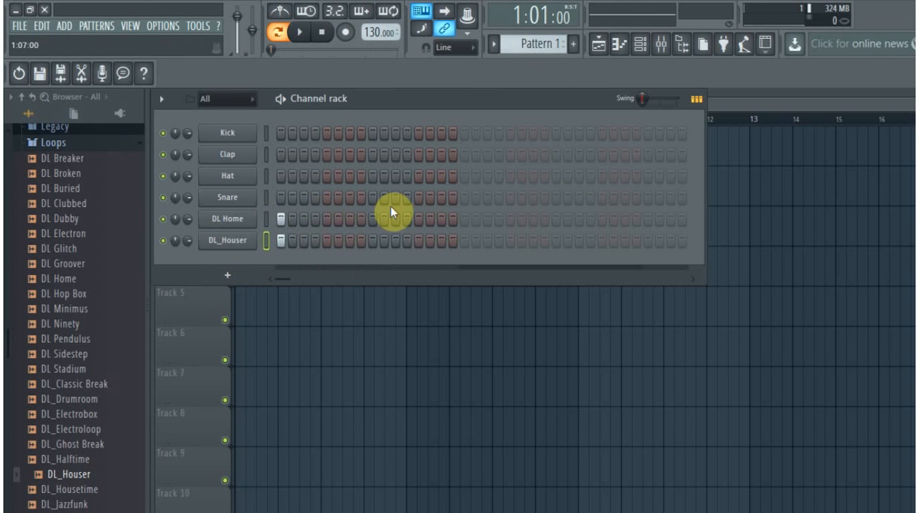
# - Play the pattern to hear the DL Home and DL_Houser loops together and stop playback
pyautogui.rightClick(225, 221)
pyautogui.click(282, 268)
pyautogui.rightClick(232, 244)
pyautogui.click(303, 292)
pyautogui.click(300, 31)
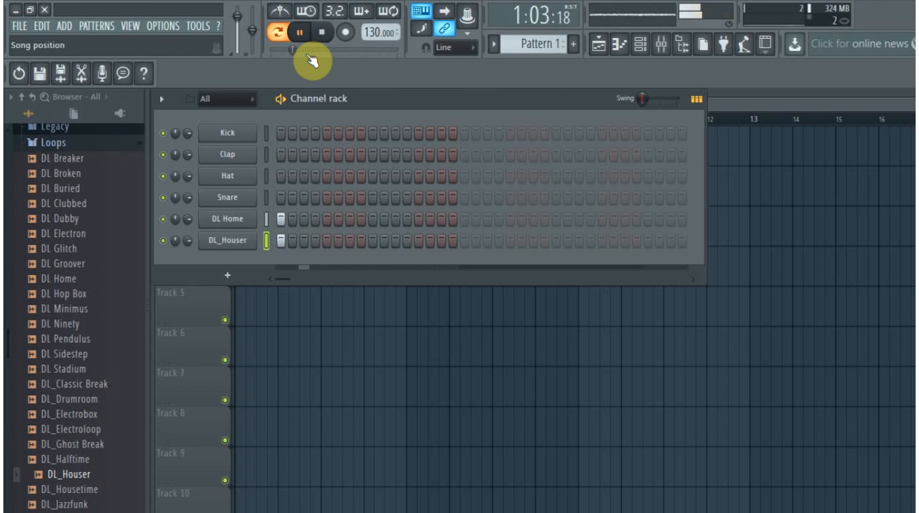
pyautogui.click(322, 32)
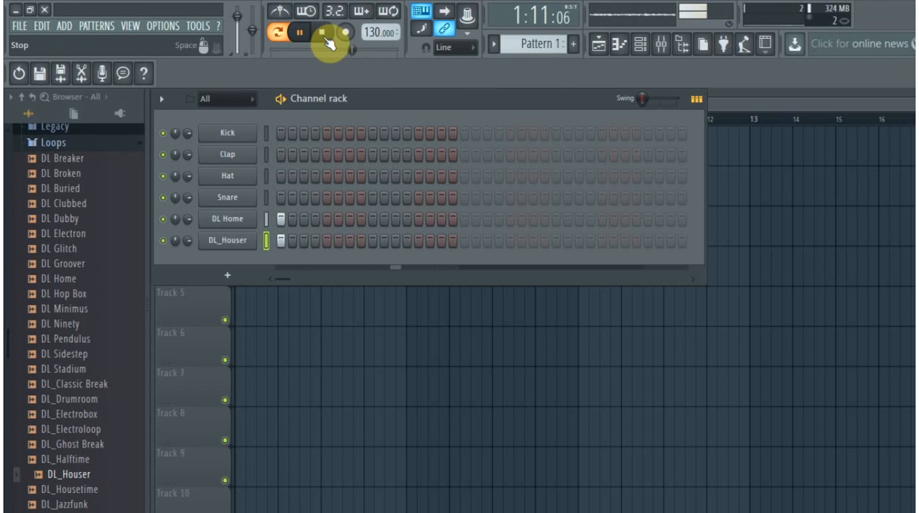
# - Move the DL_Houser channel's active step from the first to the third position and listen to the pattern
pyautogui.click(303, 241)
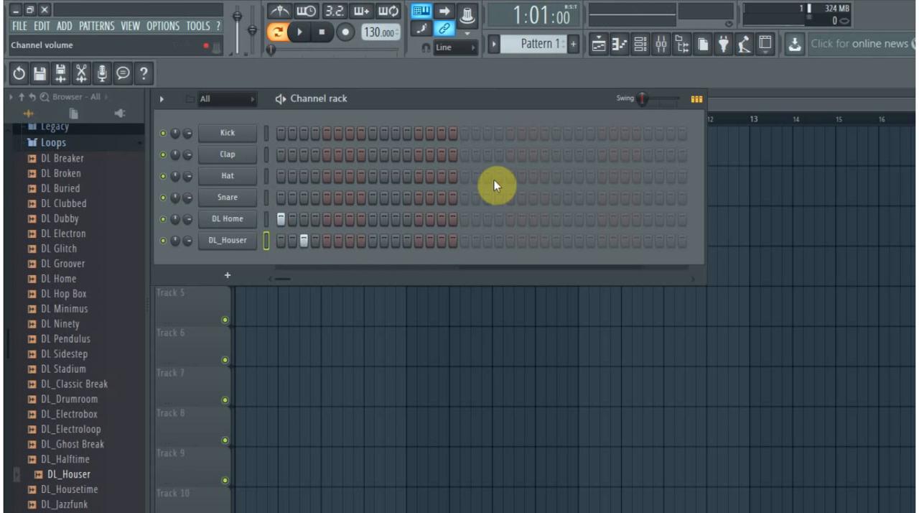
pyautogui.press('space')
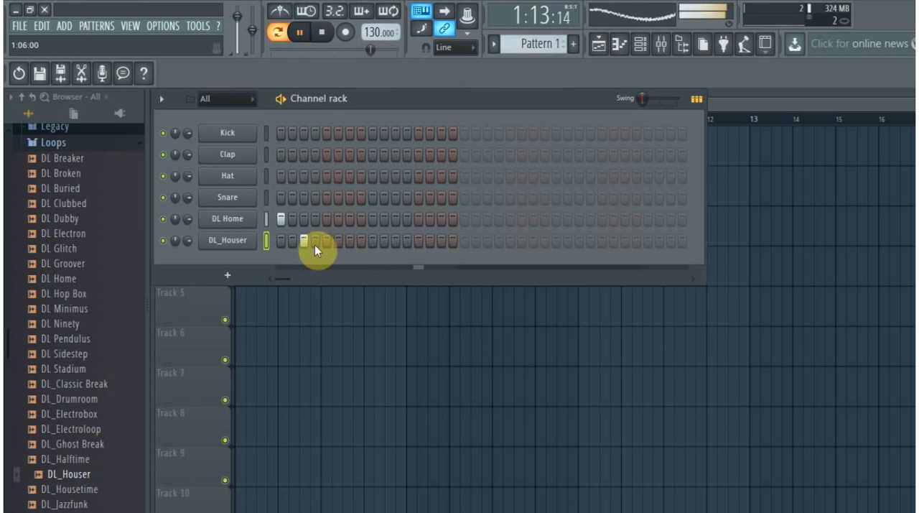
pyautogui.press('space')
# - Add the DL_Drumroom loop as a new channel below DL_Houser, trying its trigger on step 5 and settling on step 7
pyautogui.moveTo(83, 399); pyautogui.dragTo(324, 266)
pyautogui.press('space')
pyautogui.click(329, 263)
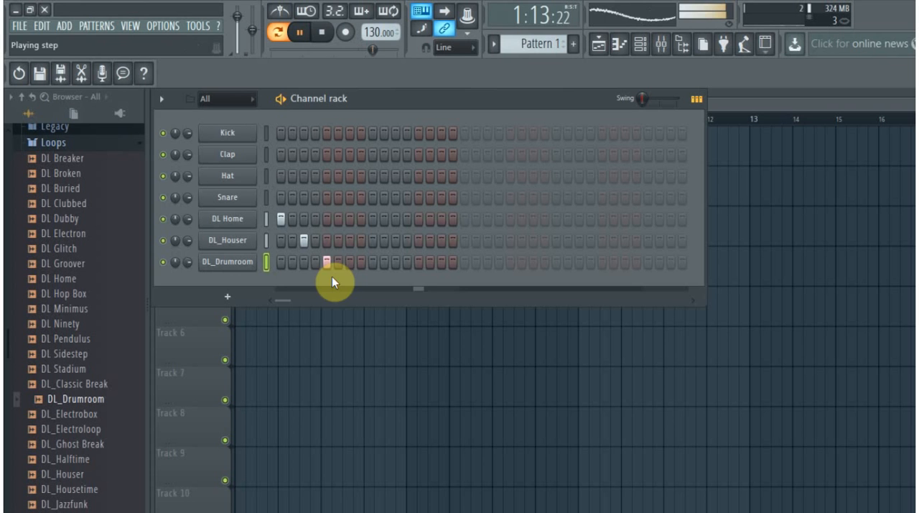
pyautogui.press('space')
pyautogui.click(349, 267)
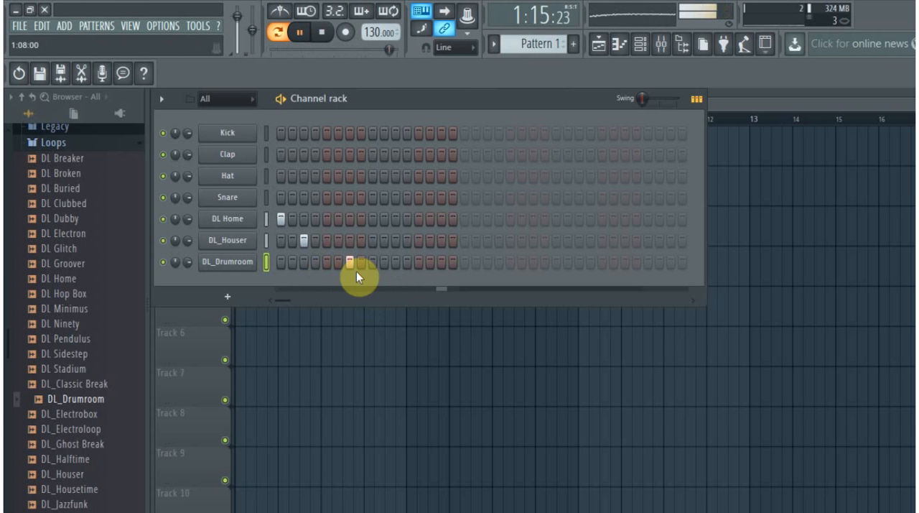
pyautogui.press('space')
# - Add the DL_Electrobox loop as a new channel below DL_Drumroom and mute the DL_Drumroom channel
pyautogui.moveTo(86, 415); pyautogui.dragTo(250, 282)
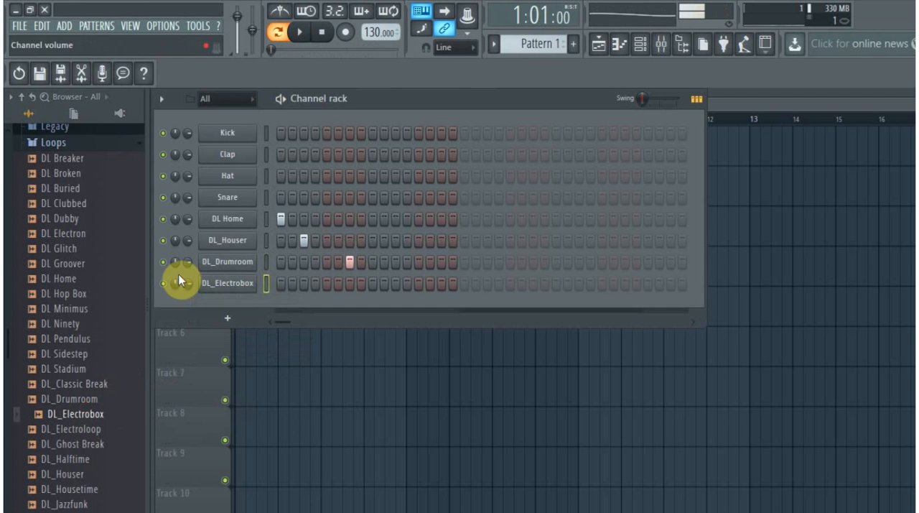
pyautogui.click(163, 261)
# - Try the DL_Electrobox trigger on step 2, move it to step 5 and listen to the pattern
pyautogui.click(293, 284)
pyautogui.press('space')
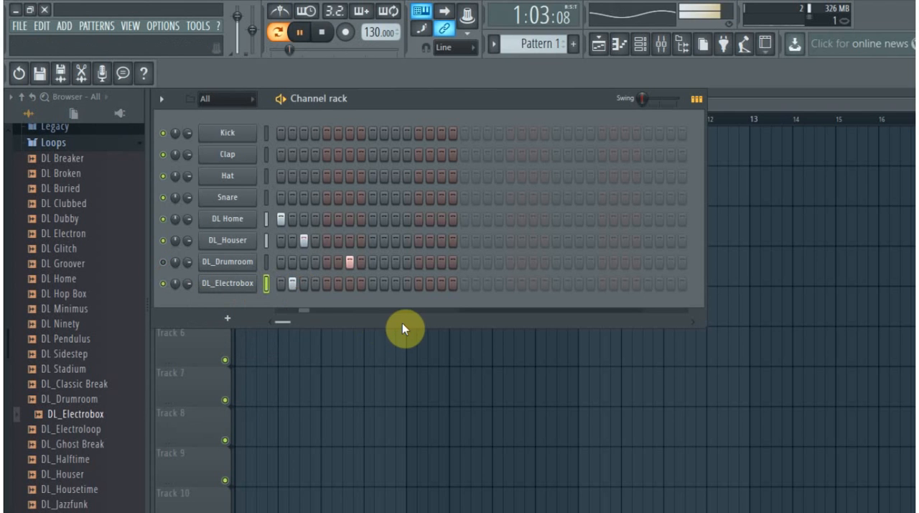
pyautogui.press('space')
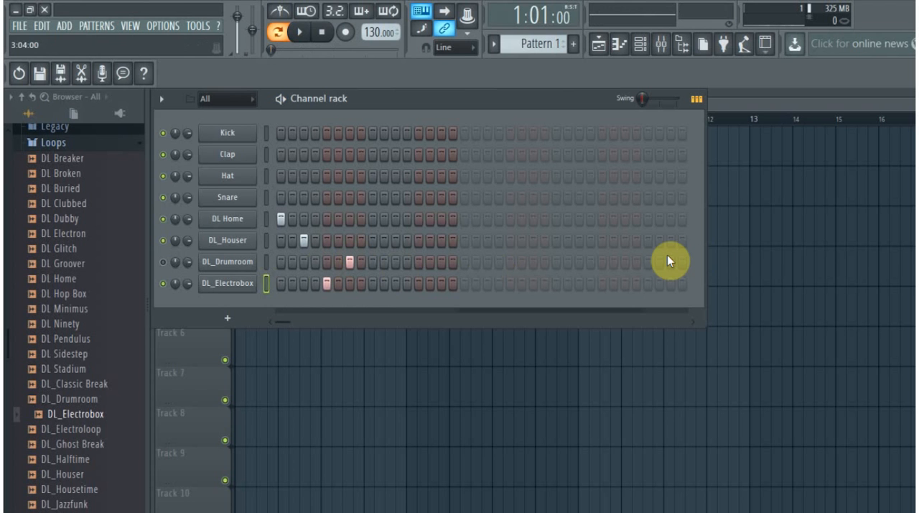
pyautogui.press('space')
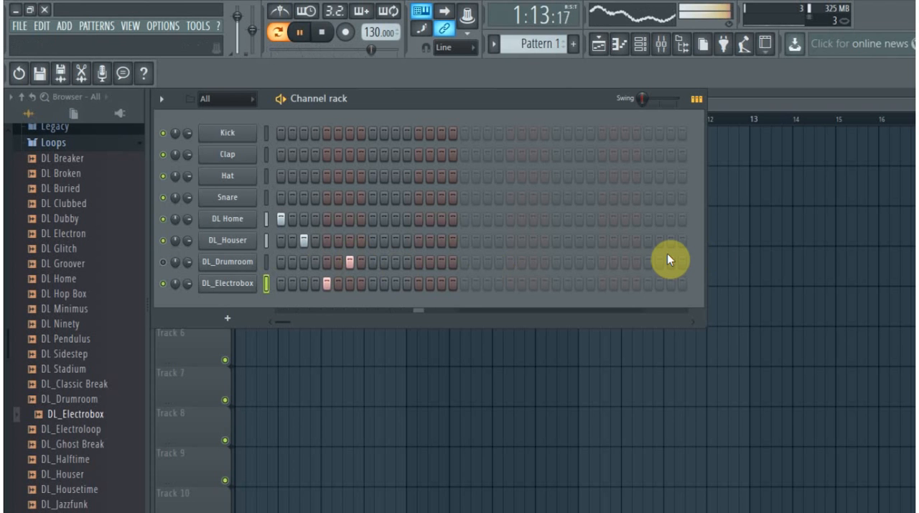
pyautogui.press('space')
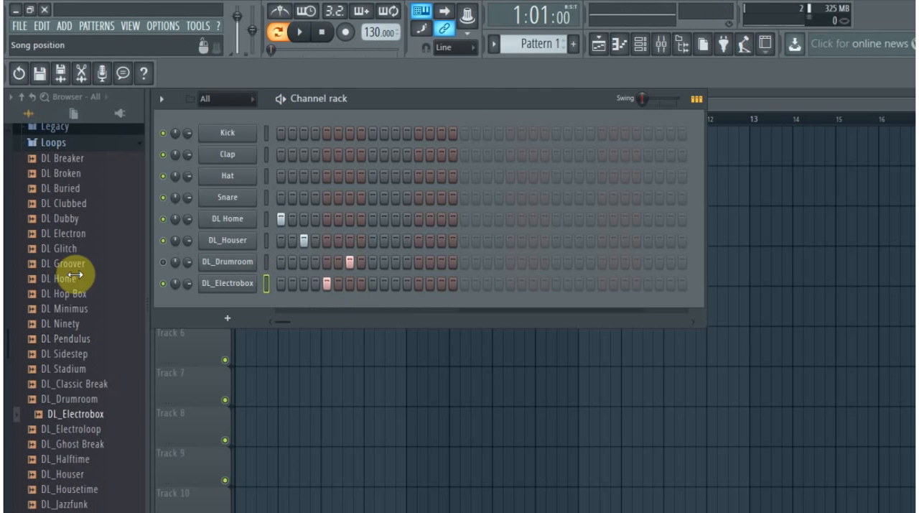
# - Open the DL_Electrobox loop in a new Slicex channel and move its window clear of the channel names
pyautogui.rightClick(94, 429)
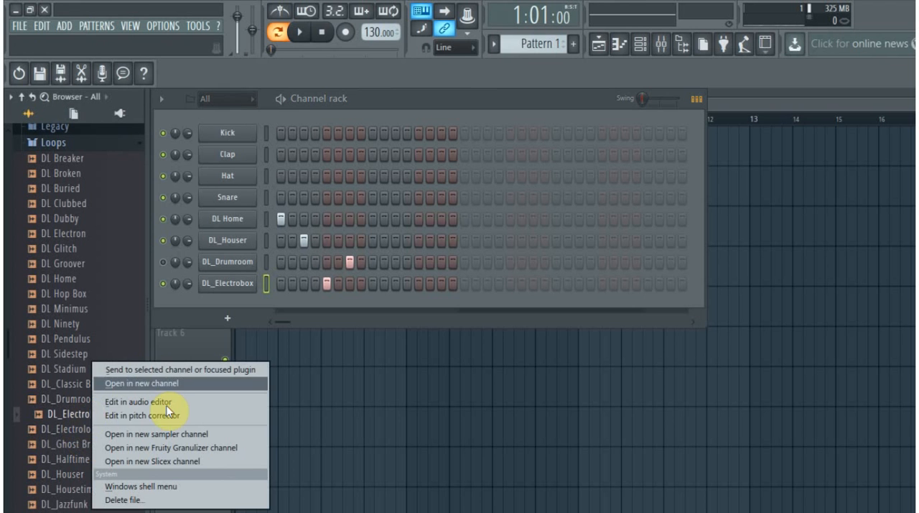
pyautogui.click(179, 462)
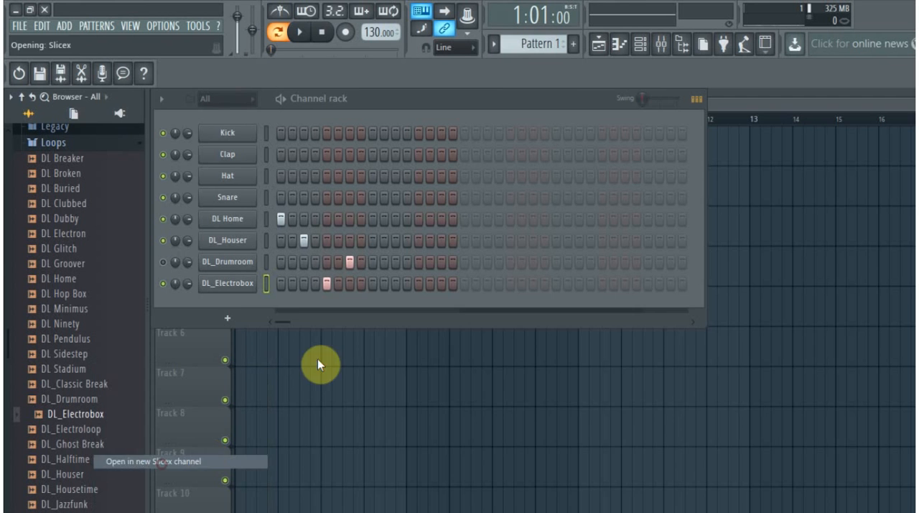
pyautogui.moveTo(628, 304); pyautogui.dragTo(770, 115)
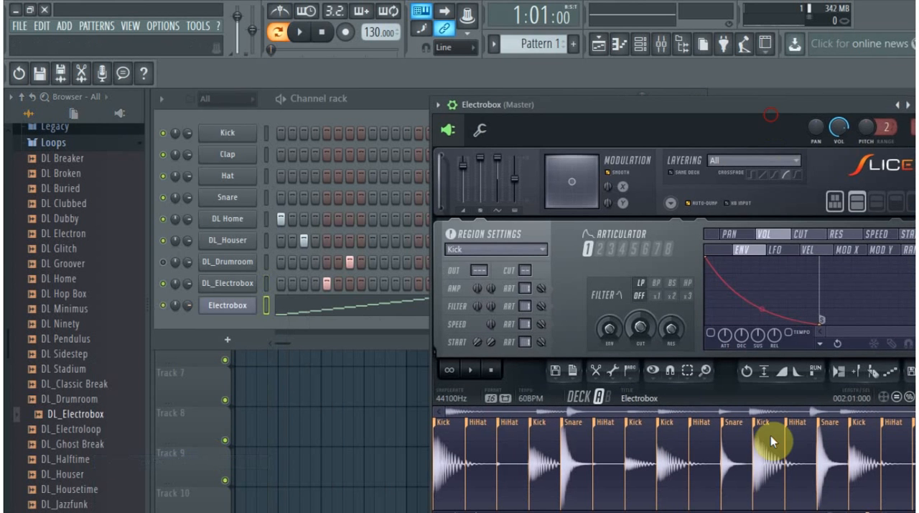
# - Select the Kick slice after the second Snare in Slicex and add it to the channel rack as a new channel
pyautogui.click(772, 461)
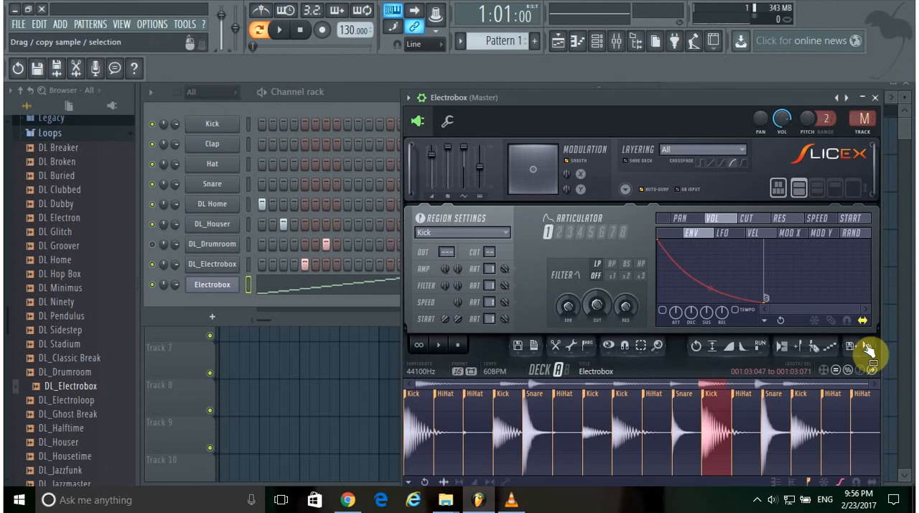
pyautogui.moveTo(867, 350); pyautogui.dragTo(200, 303)
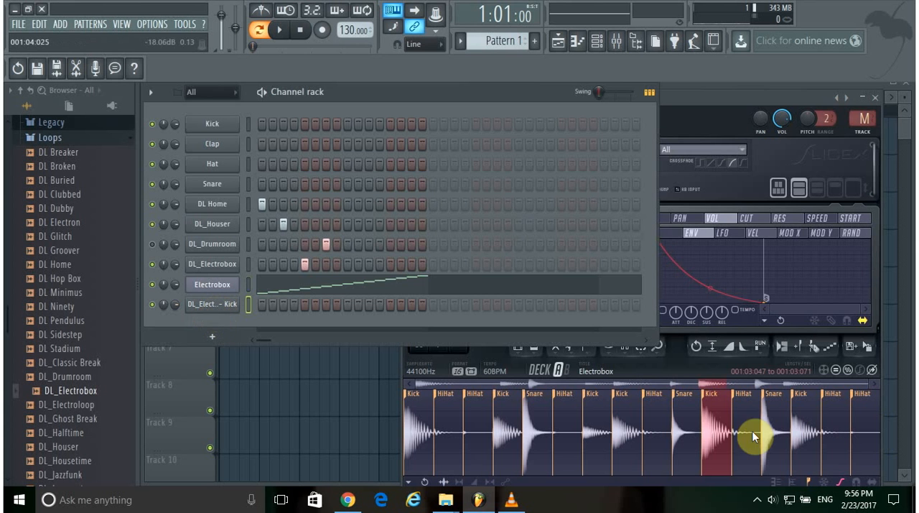
pyautogui.click(713, 431)
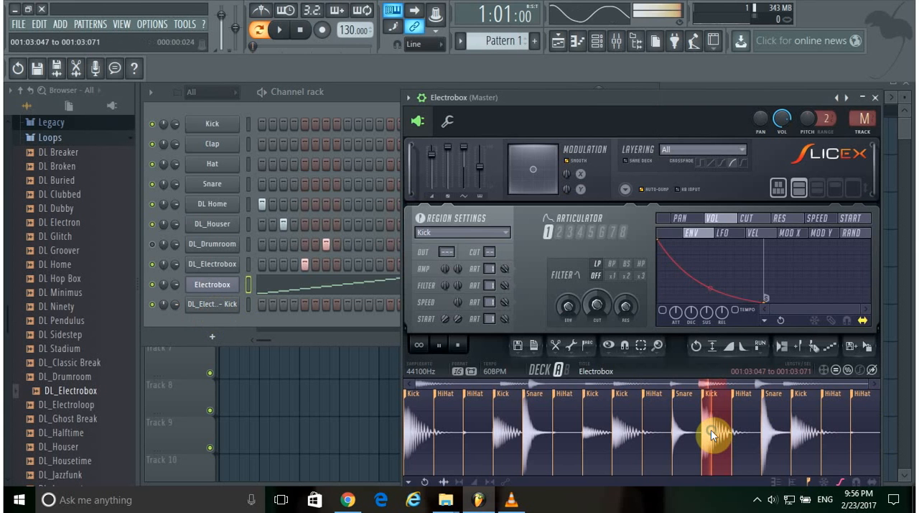
pyautogui.moveTo(711, 430); pyautogui.dragTo(339, 386)
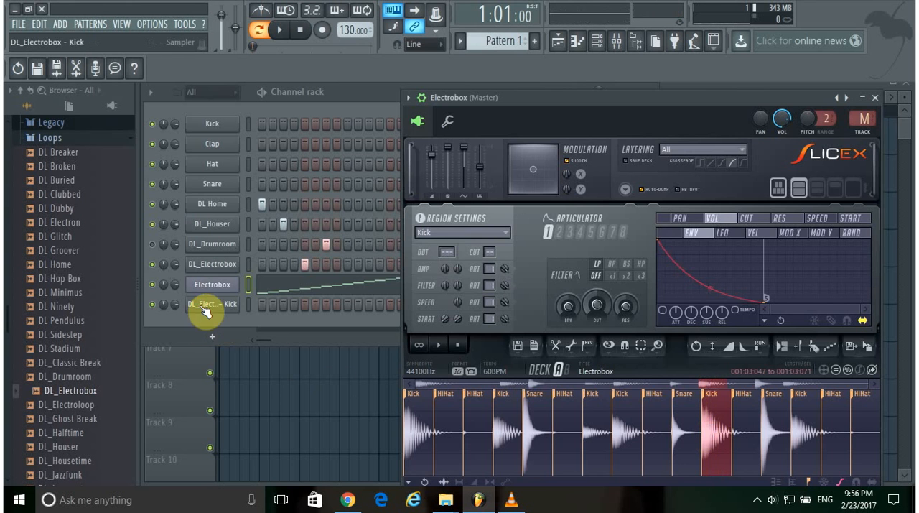
# - Turn on Remove DC offset and Normalize for the extracted kick sample and raise its channel volume to 100%
pyautogui.click(204, 306)
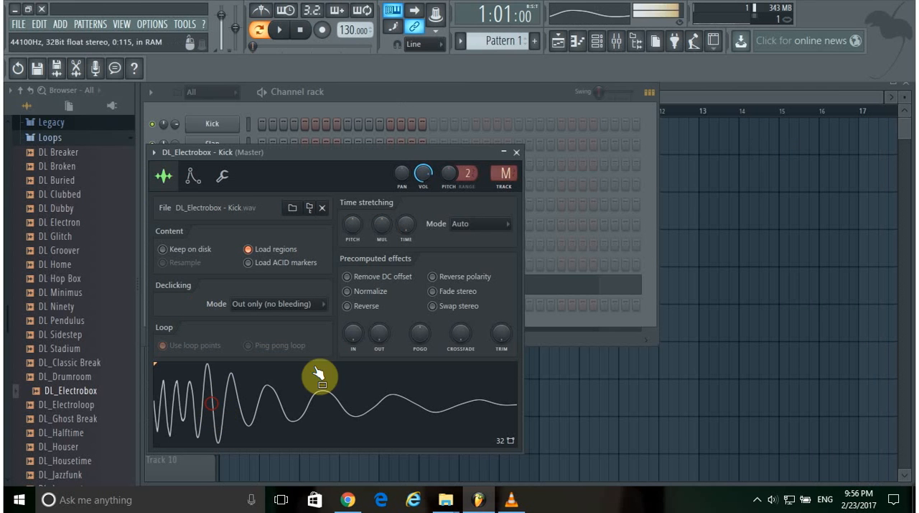
pyautogui.click(348, 277)
pyautogui.click(348, 291)
pyautogui.click(515, 161)
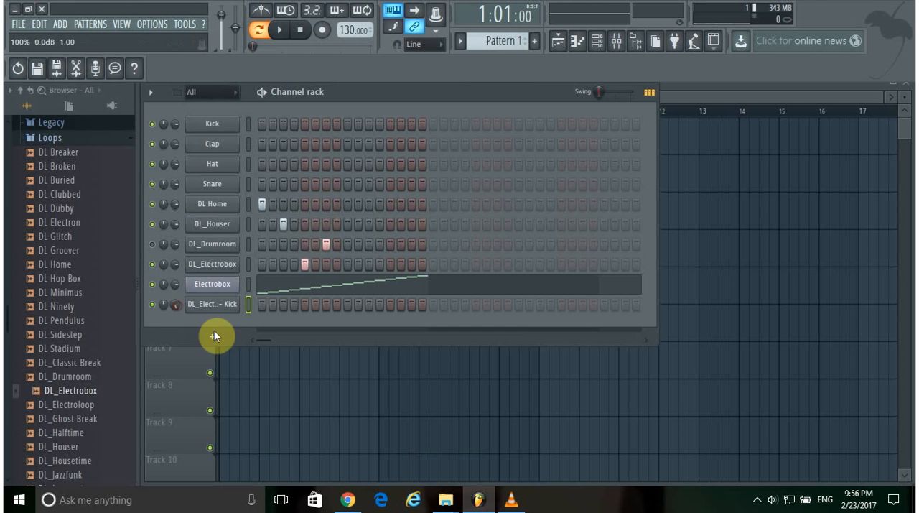
# - Preview the extracted kick sample in its channel settings, then turn on the channel's first step and play the pattern
pyautogui.click(210, 304)
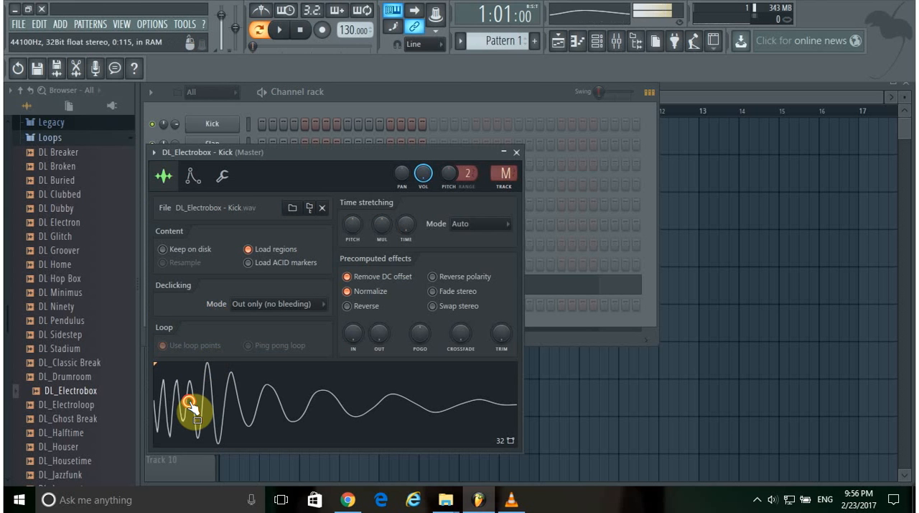
pyautogui.click(517, 152)
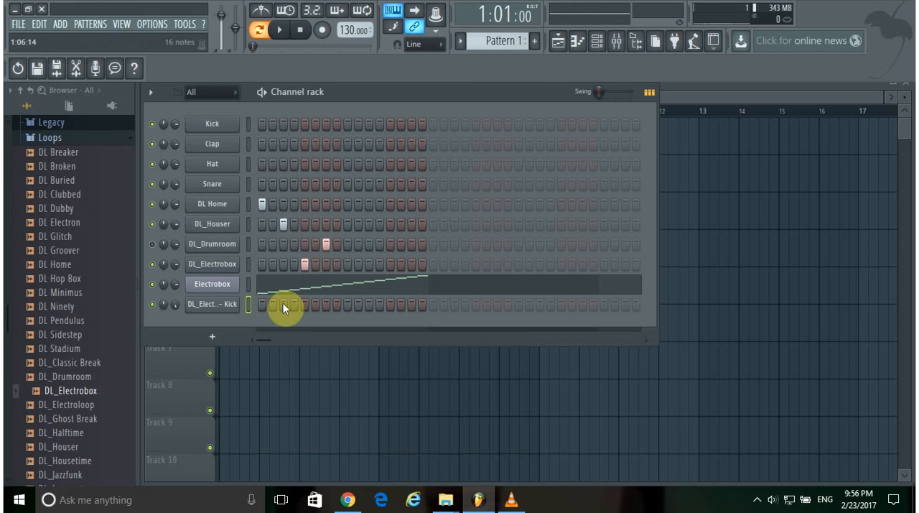
pyautogui.click(263, 302)
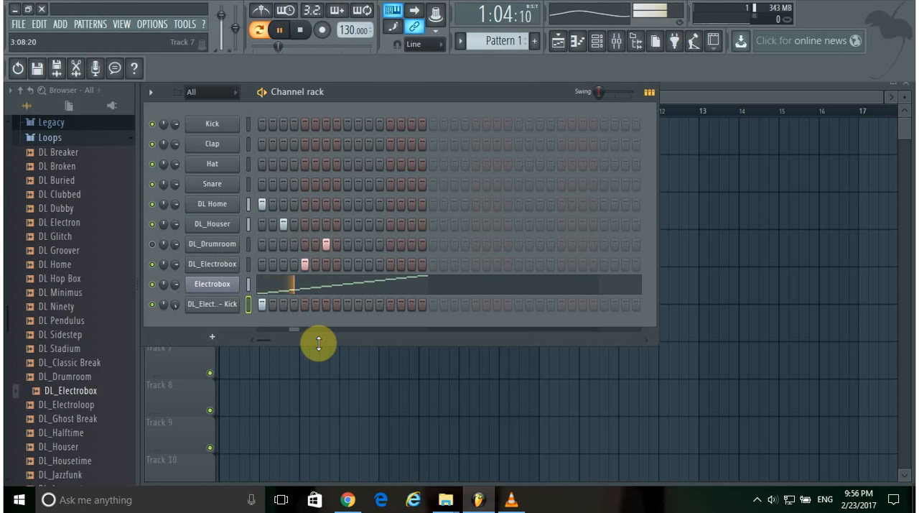